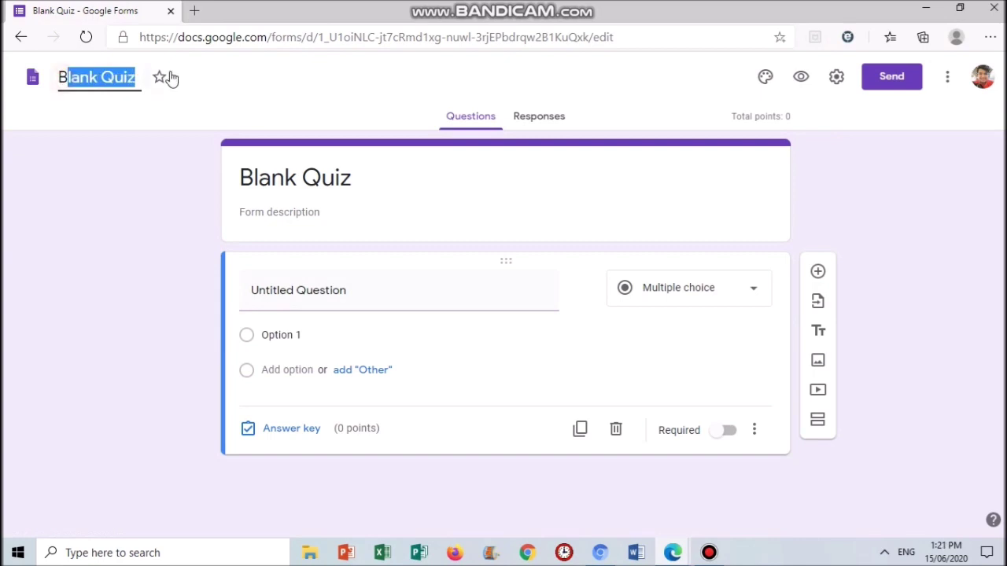
- Name the form file PRE-TEST and set the form title to "PRE-TEST IN MATHEMATICS 10"
{"action": "type", "text": "PRE-TEST"}
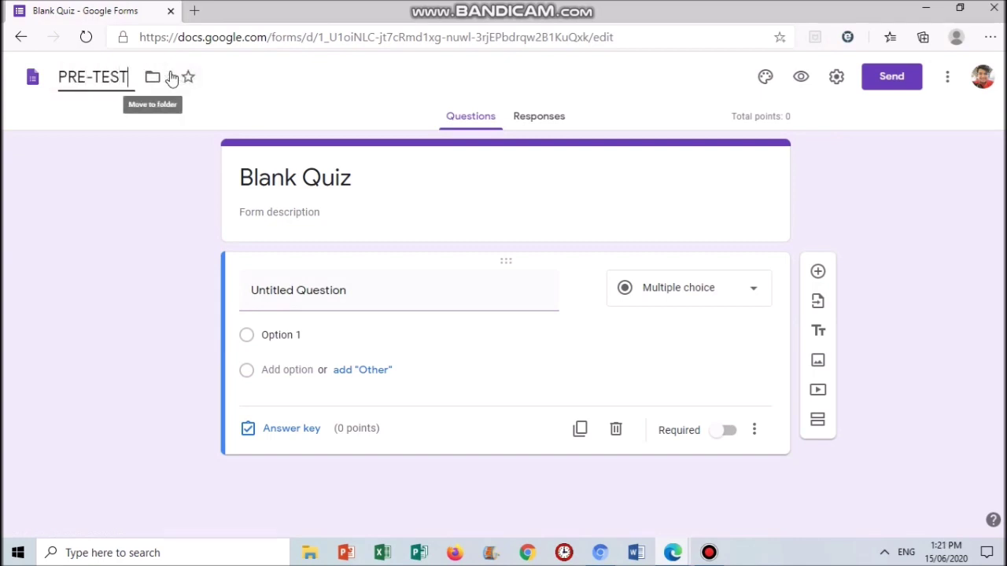
{"action": "triple_click", "coordinate": [304, 169]}
{"action": "type", "text": "PRE-TEST IN"}
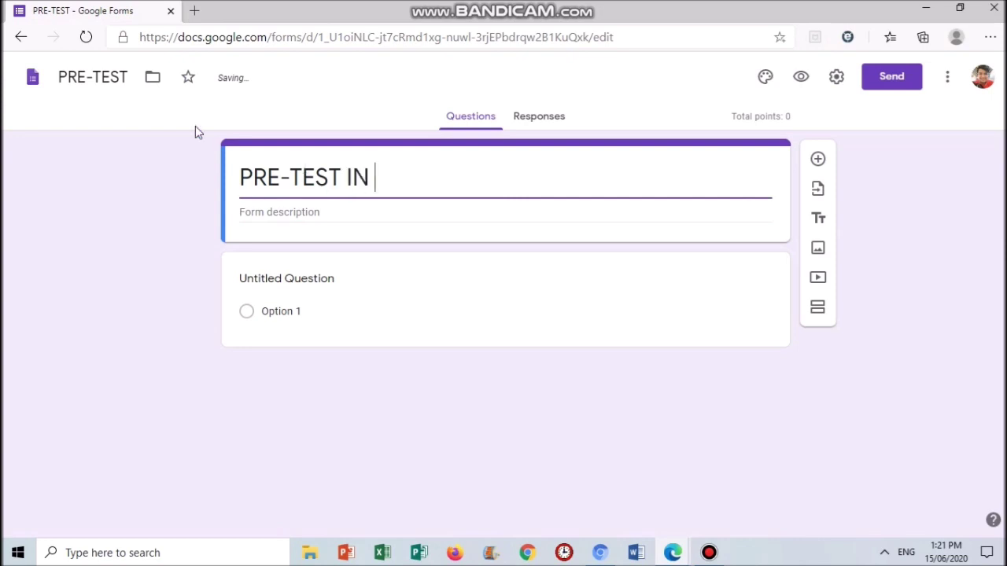
{"action": "type", "text": " MATHEMATICS 10"}
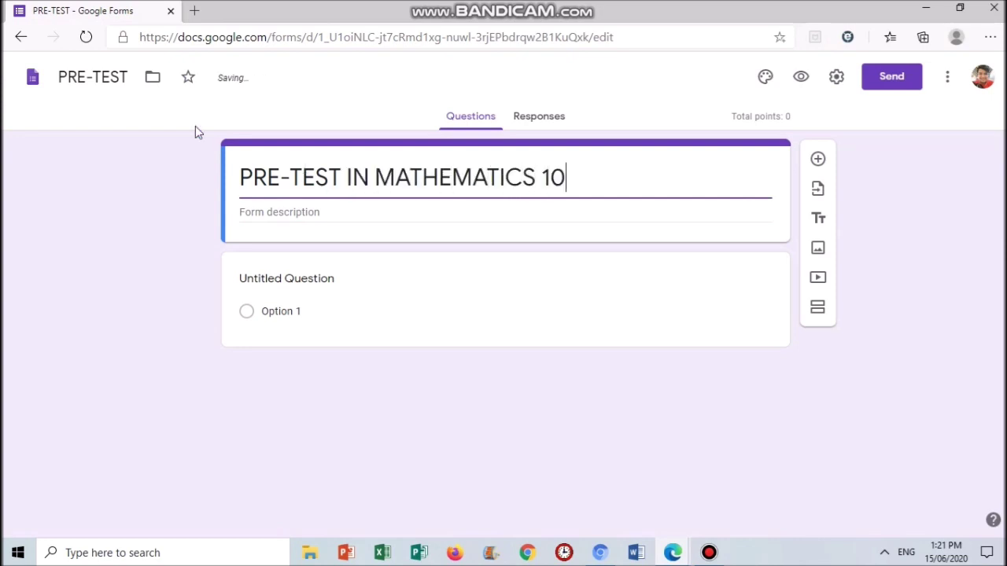
- Set the form description to "Read and analyze each item carefully. Choose the correct answer by selecting it from the given choices."
{"action": "left_click", "coordinate": [321, 210]}
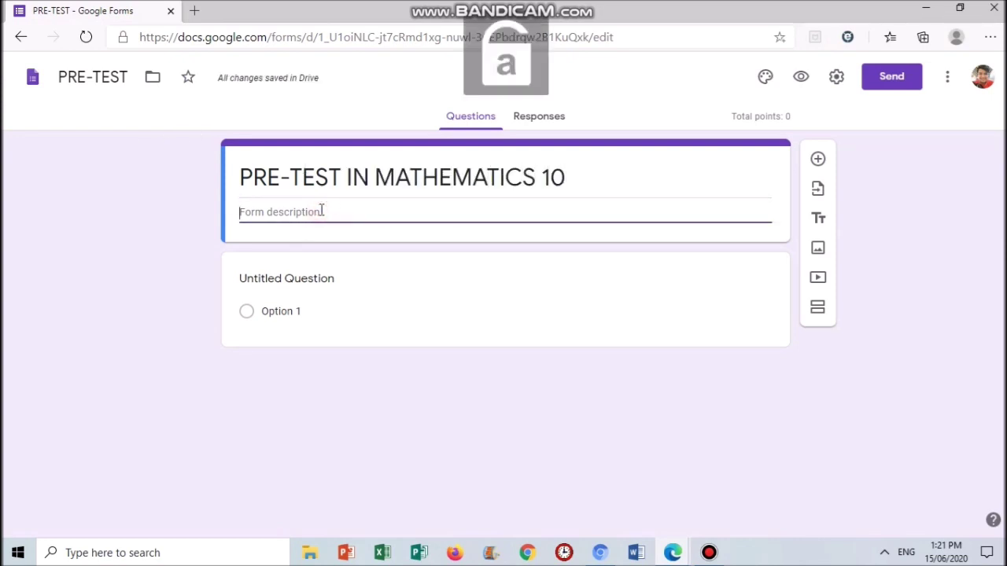
{"action": "type", "text": "Read and analyze e"}
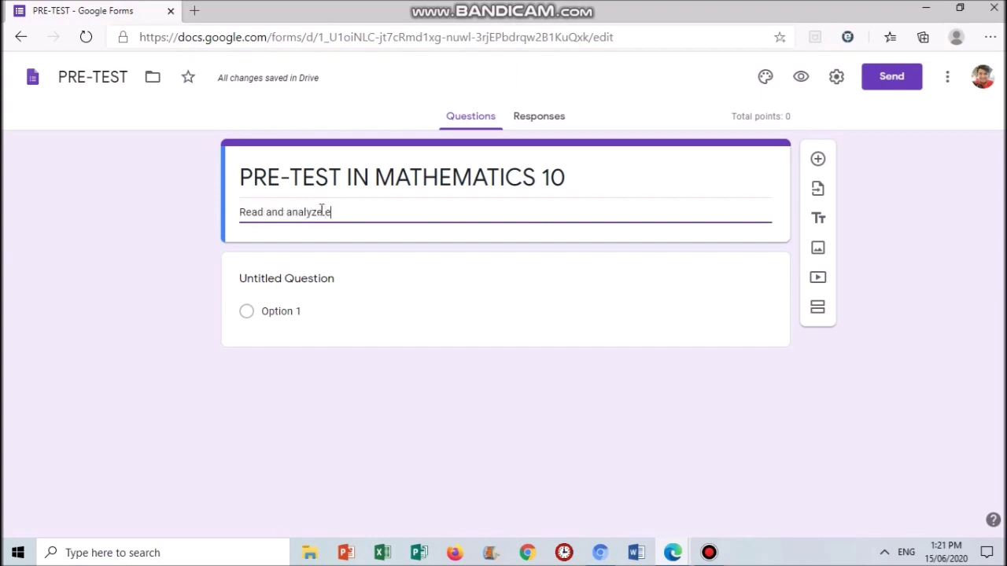
{"action": "type", "text": "ach item carefully. Choose the"}
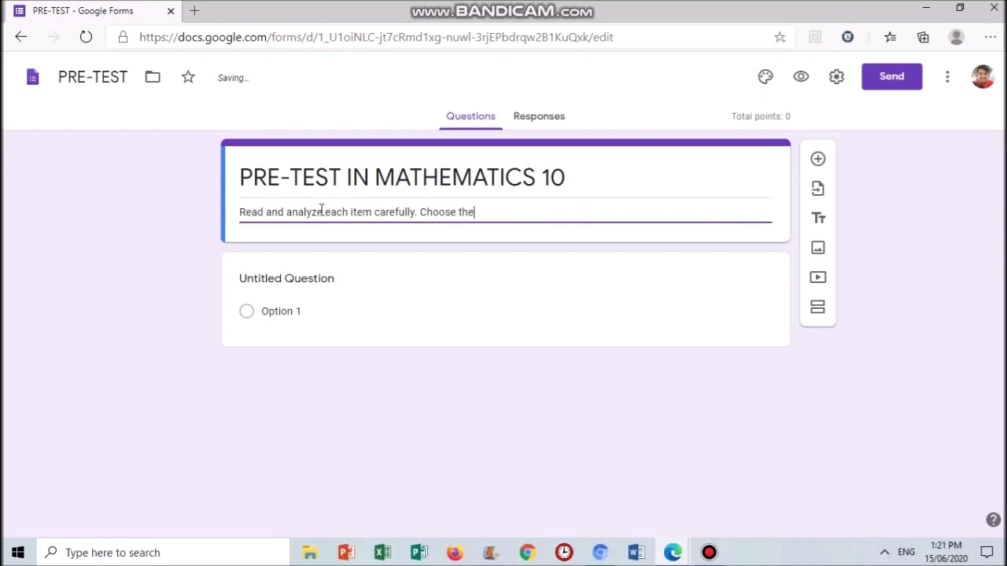
{"action": "type", "text": " correct answer by s"}
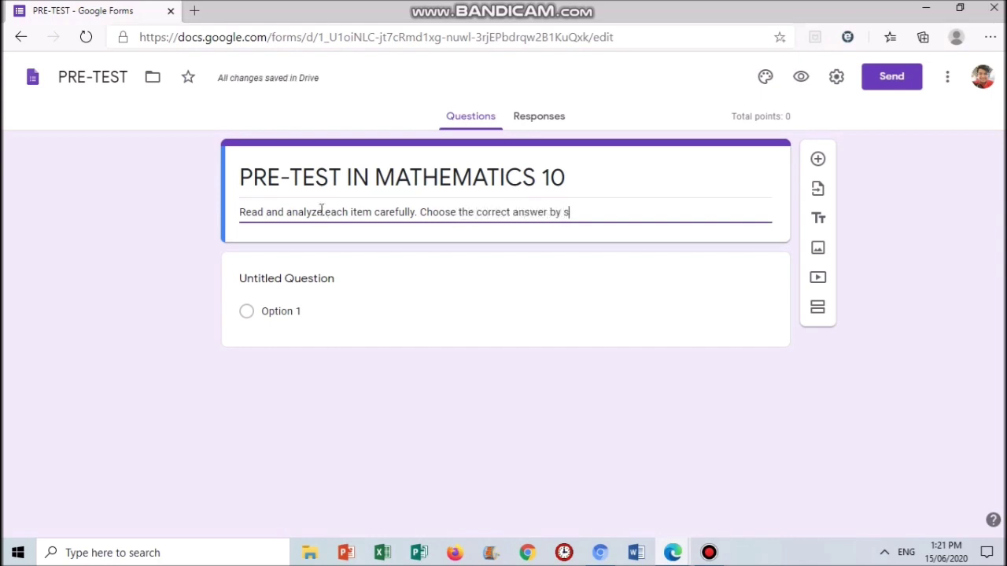
{"action": "type", "text": "electing it from the gi"}
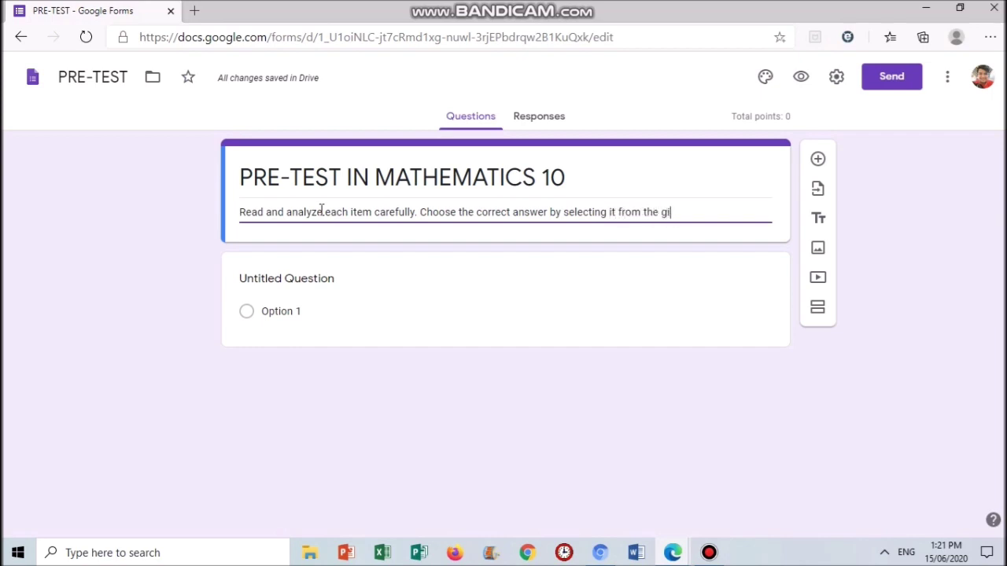
{"action": "type", "text": "ven choices."}
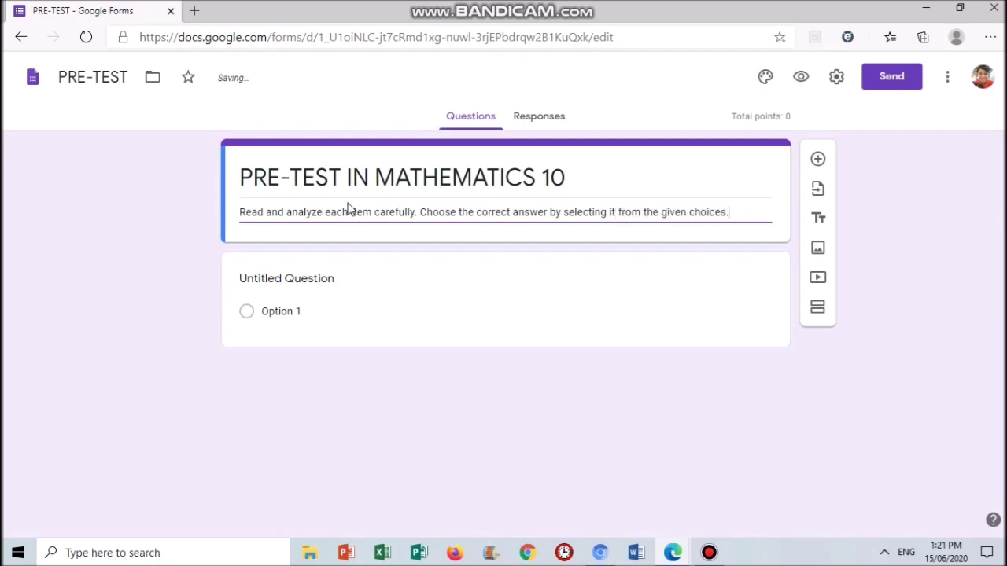
- Choose Multiple choice as the answer type of the first question
{"action": "left_click", "coordinate": [295, 283]}
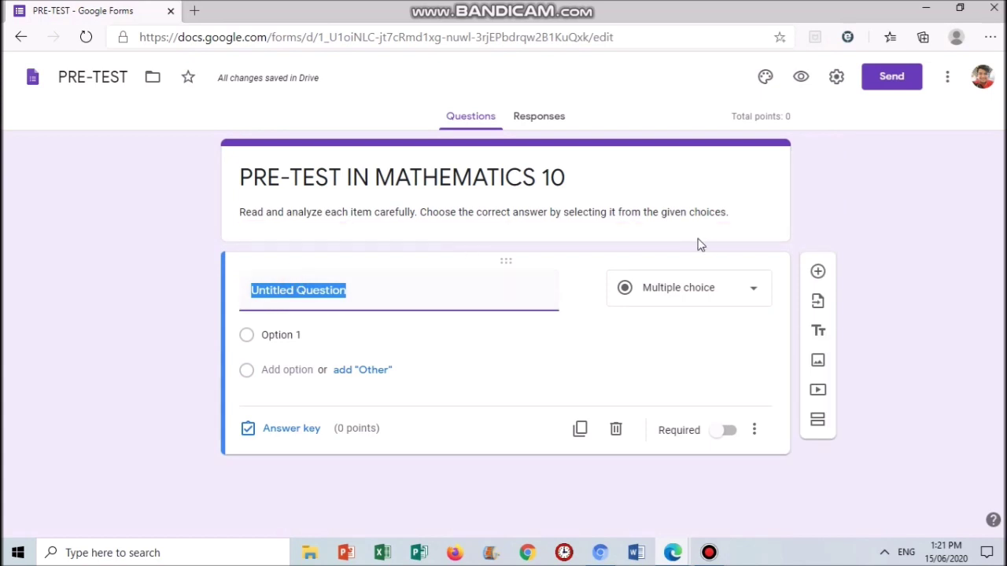
{"action": "left_click", "coordinate": [733, 288]}
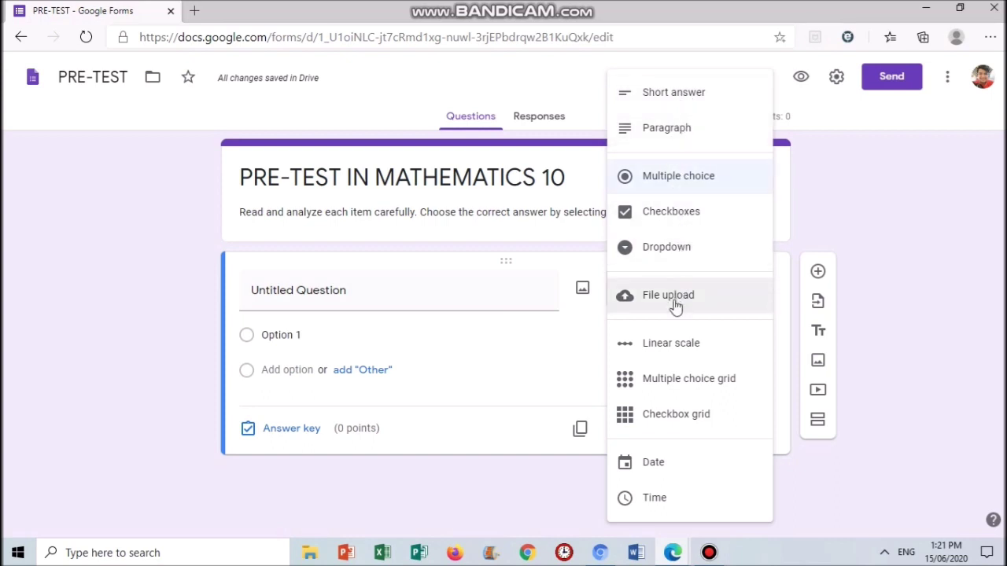
{"action": "left_click", "coordinate": [673, 178]}
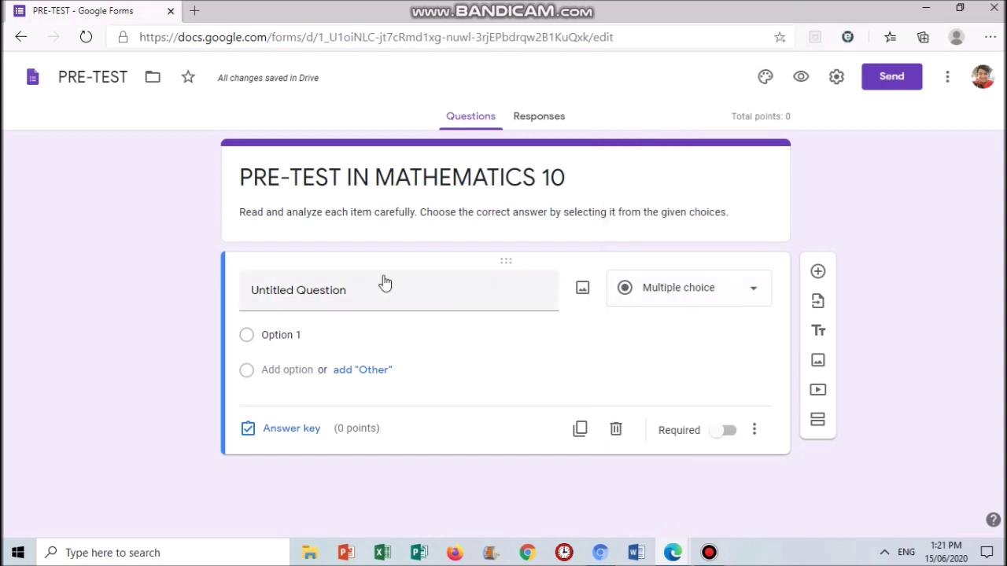
- Set the question text to "It is a sequence in which the term after the first is found by adding a constant called common difference."
{"action": "left_click", "coordinate": [350, 290]}
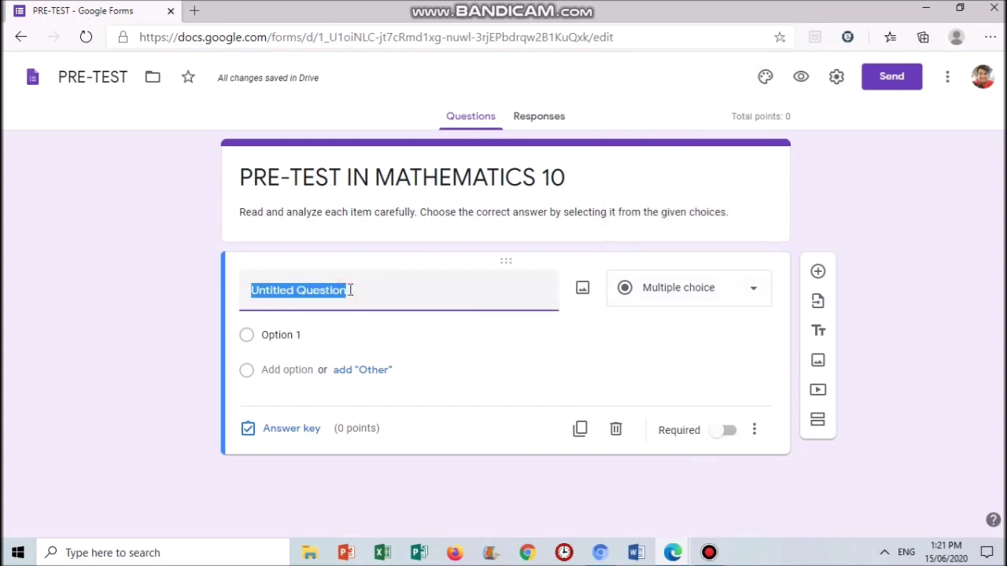
{"action": "key", "text": "BackSpace"}
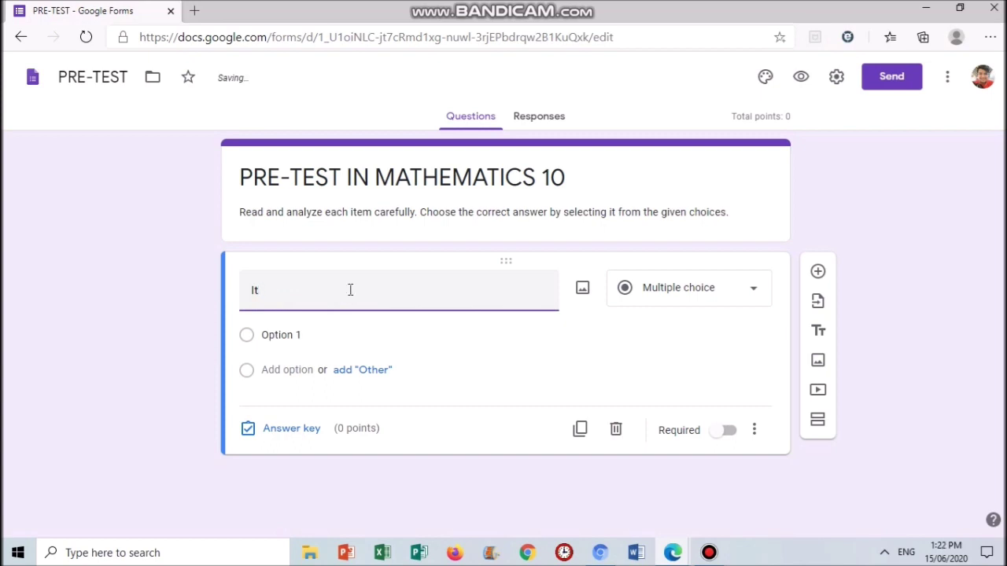
{"action": "type", "text": "It is a sequence "}
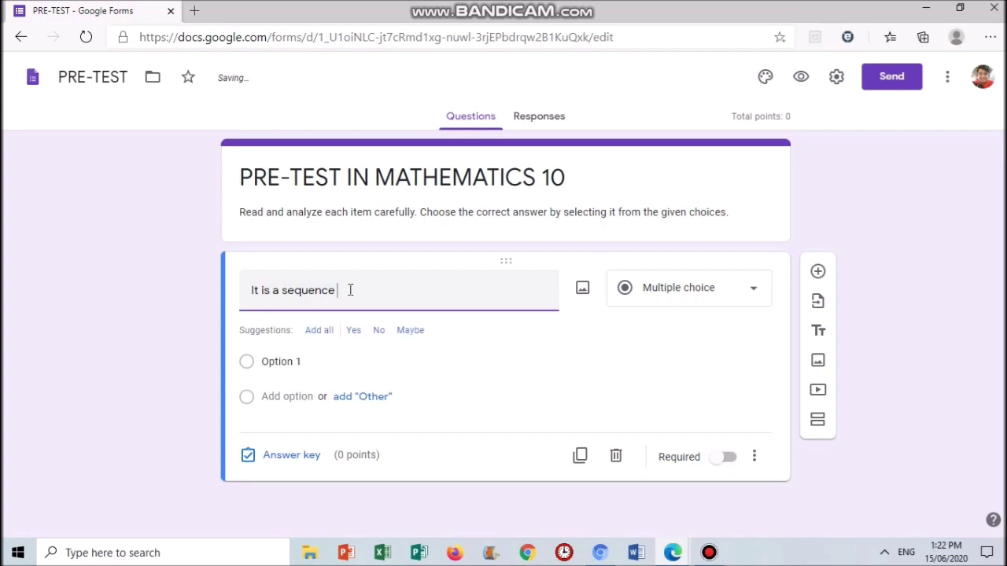
{"action": "type", "text": "in which"}
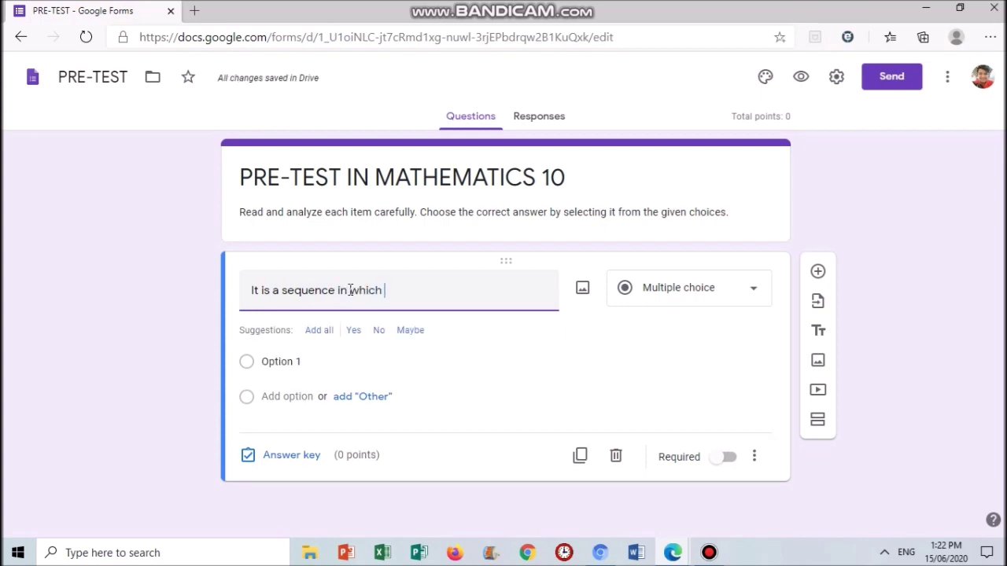
{"action": "type", "text": " the term after"}
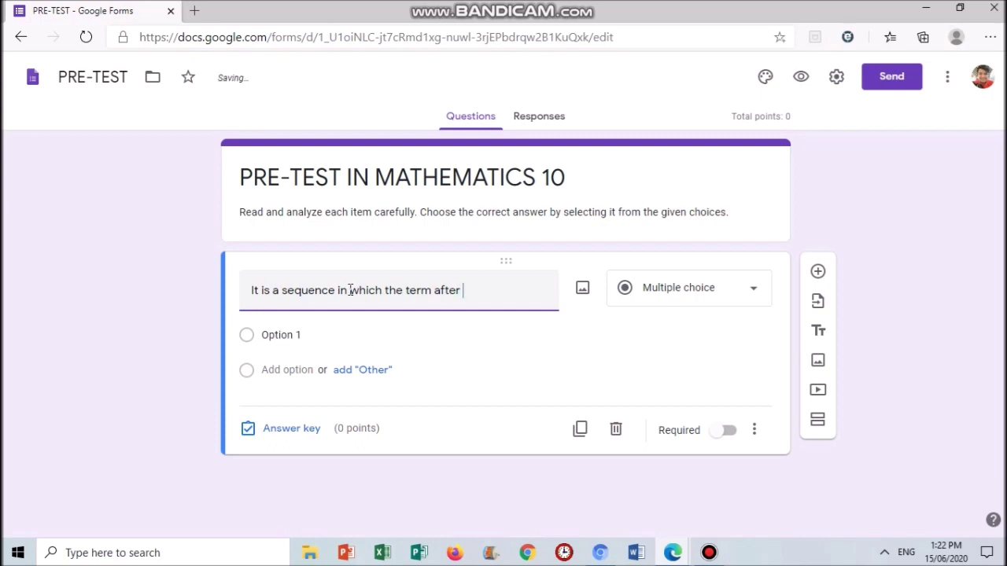
{"action": "type", "text": " the first is found "}
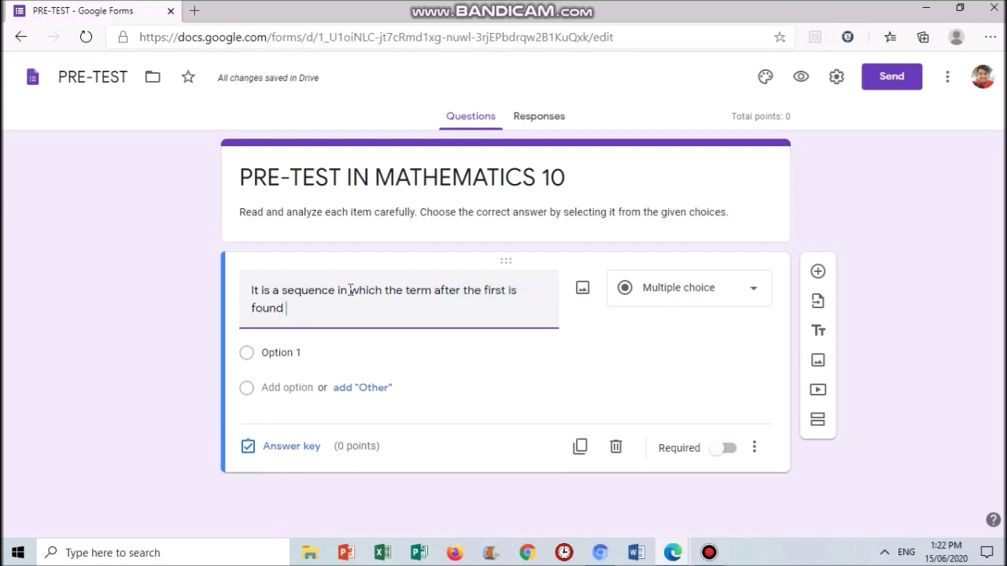
{"action": "type", "text": "by adding a con"}
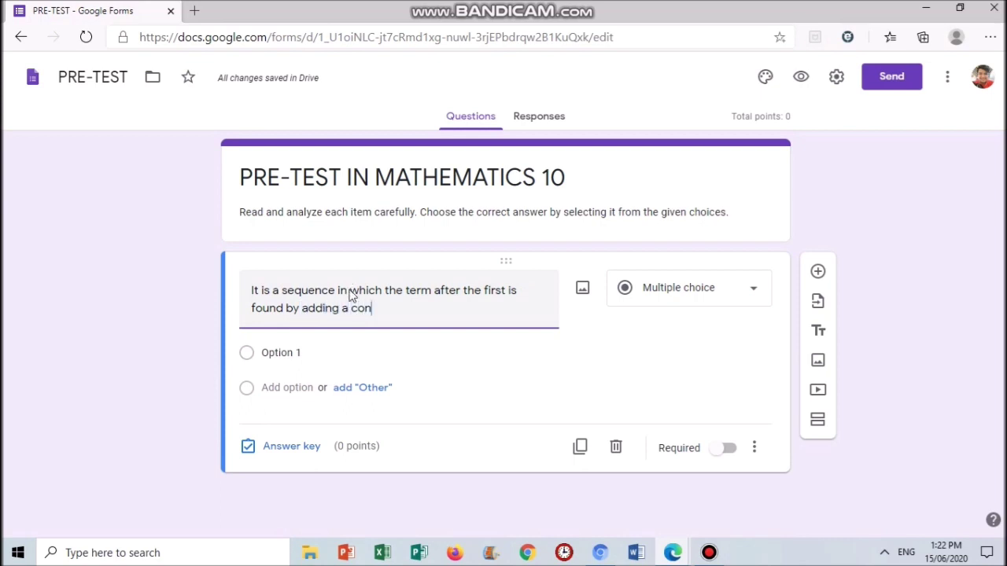
{"action": "type", "text": "stant "}
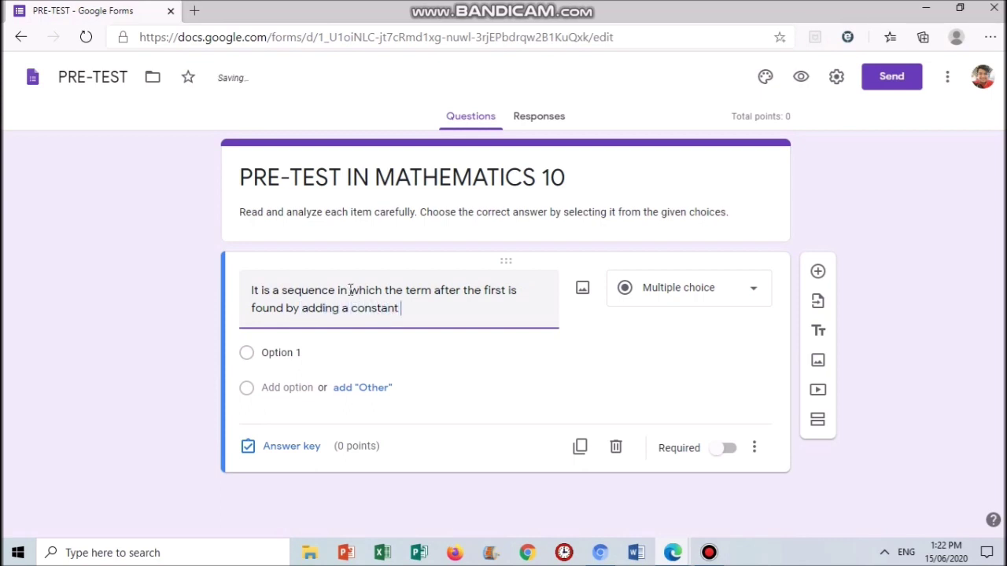
{"action": "type", "text": "called commo"}
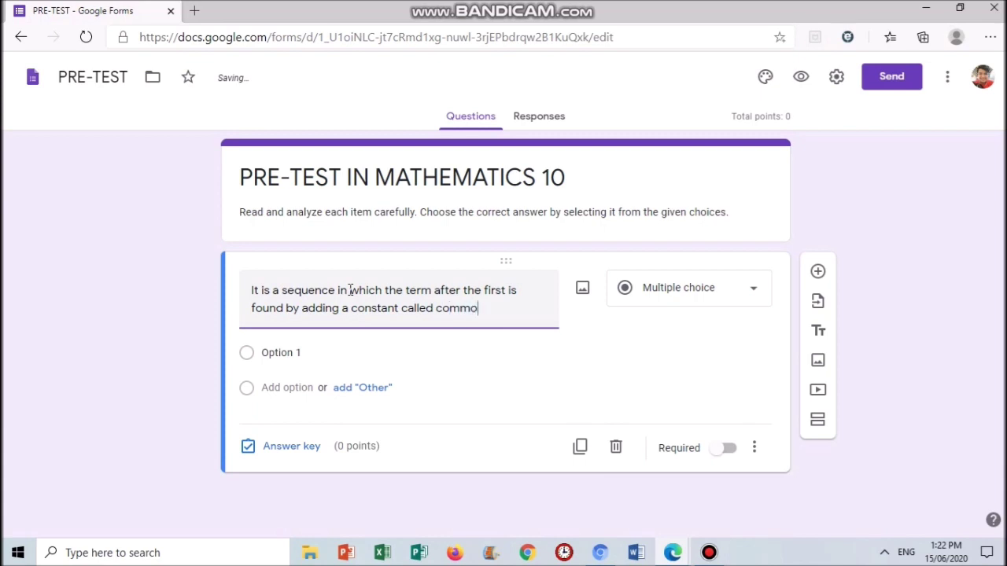
{"action": "type", "text": "n difference"}
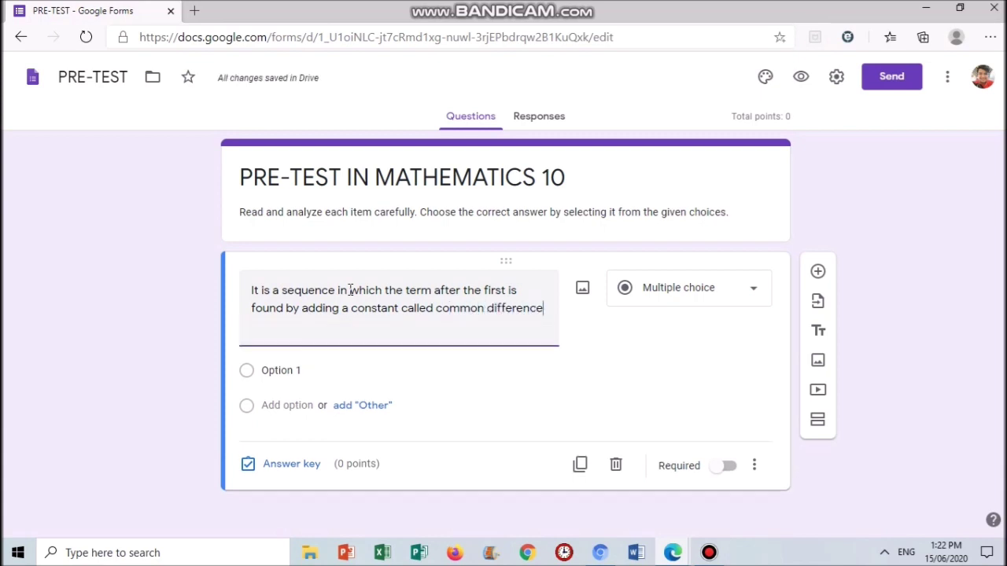
{"action": "type", "text": "."}
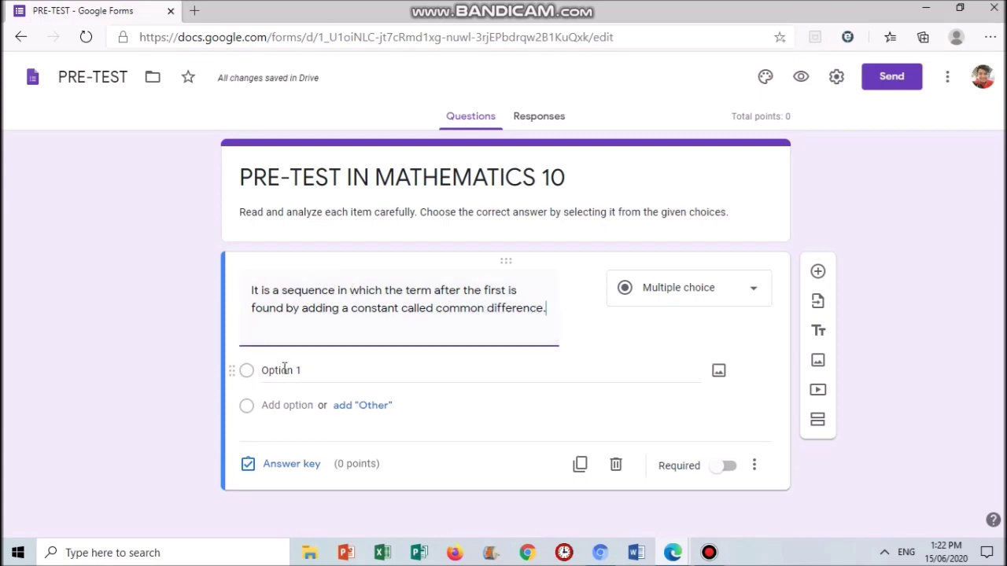
- Enter "Arithmetic Sequence" and "Geometric Sequence" as the question's first two answer options
{"action": "left_click", "coordinate": [284, 370]}
{"action": "type", "text": "Arit"}
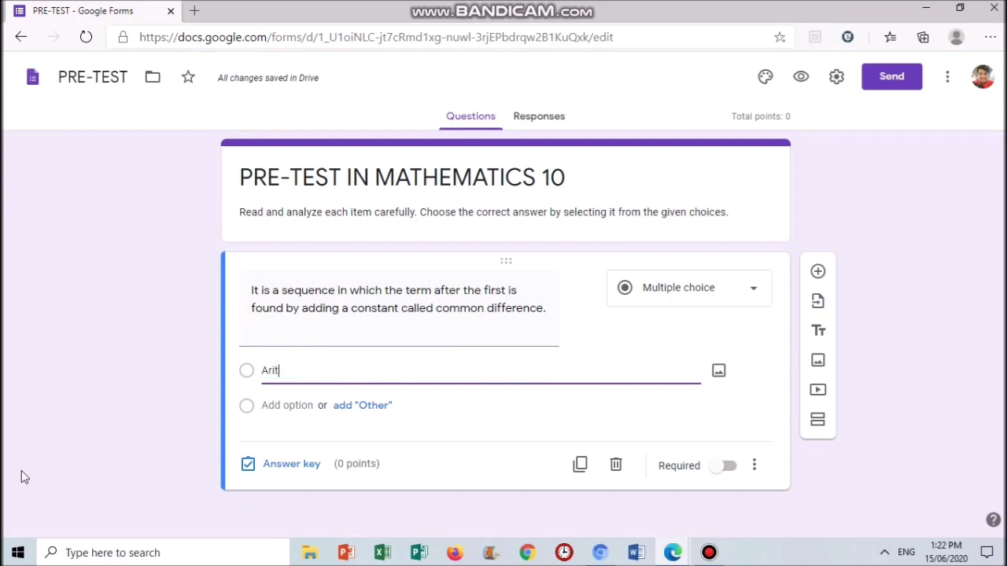
{"action": "type", "text": "hmetic S"}
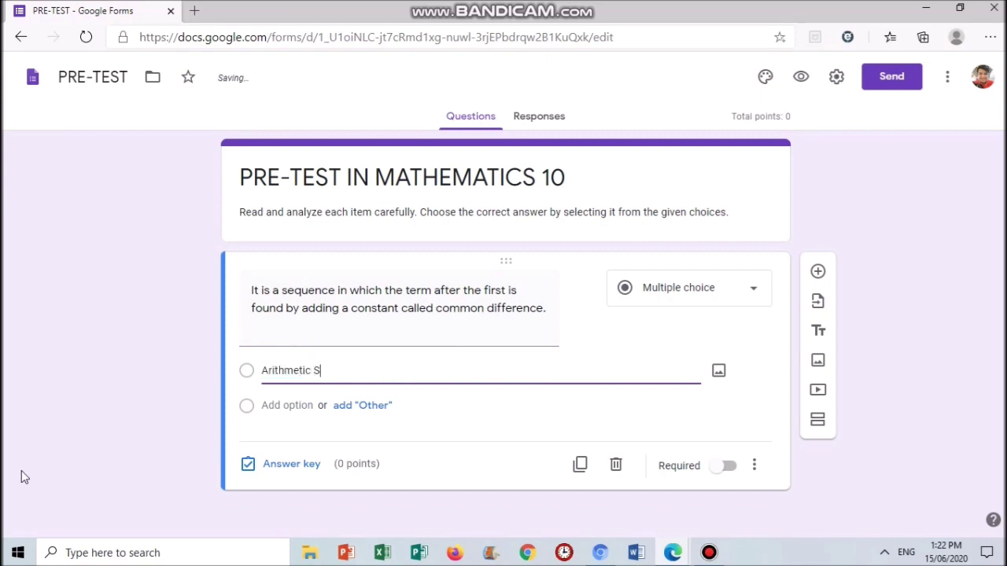
{"action": "type", "text": "equence"}
{"action": "key", "text": "Return"}
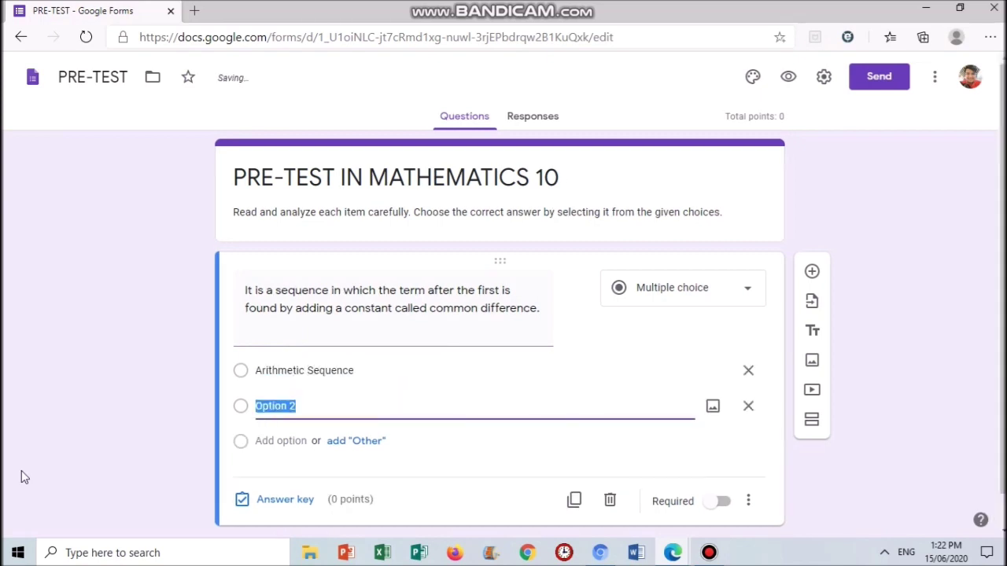
{"action": "type", "text": "Geometric Se"}
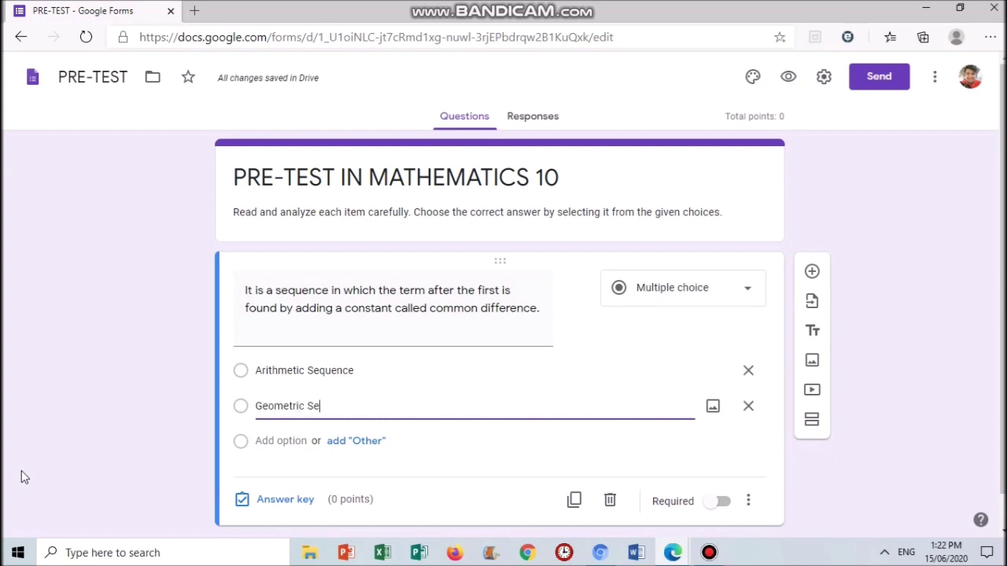
{"action": "type", "text": "quence"}
- Add "Harmonic Sequence" and "Fibonacci Sequence" as the question's third and fourth answer options
{"action": "key", "text": "Return"}
{"action": "type", "text": "Ha"}
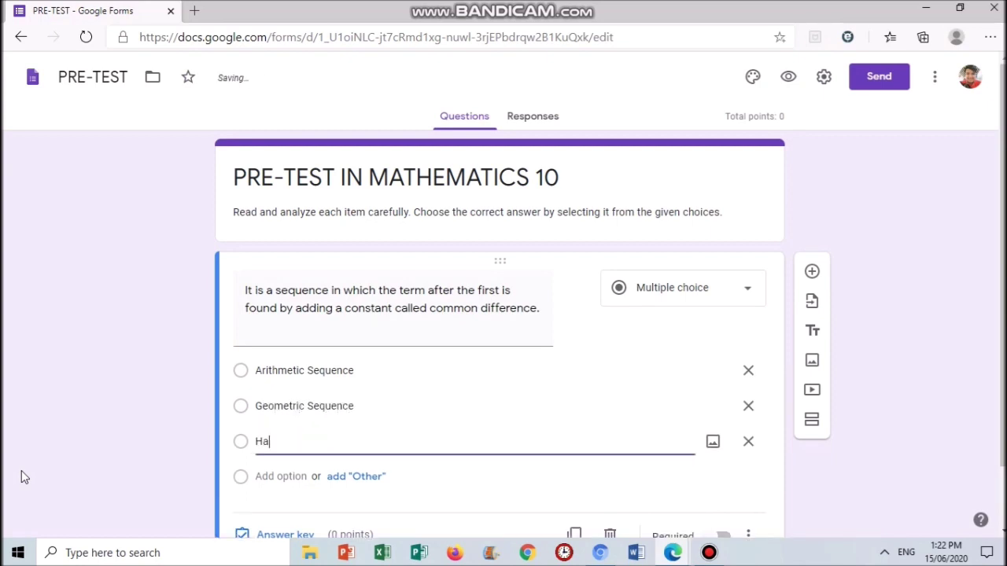
{"action": "type", "text": "rmioni"}
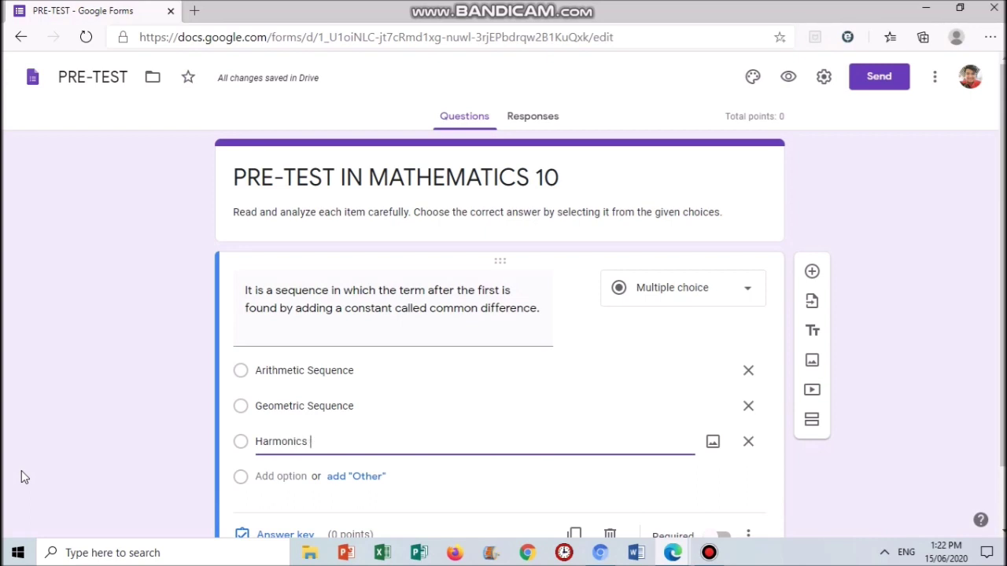
{"action": "type", "text": "c Sequence"}
{"action": "key", "text": "Return"}
{"action": "type", "text": "Fibona"}
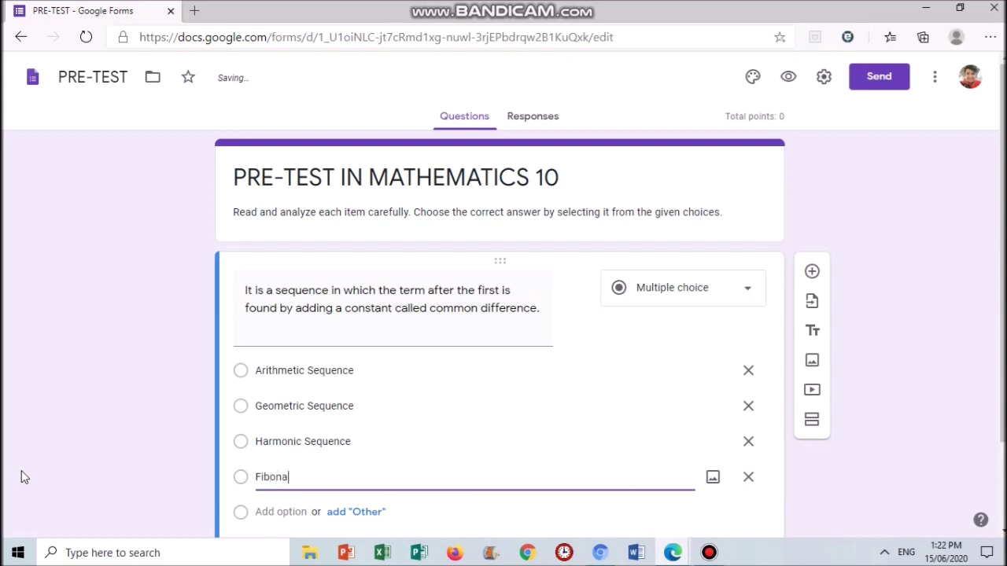
{"action": "type", "text": "cci Sequence"}
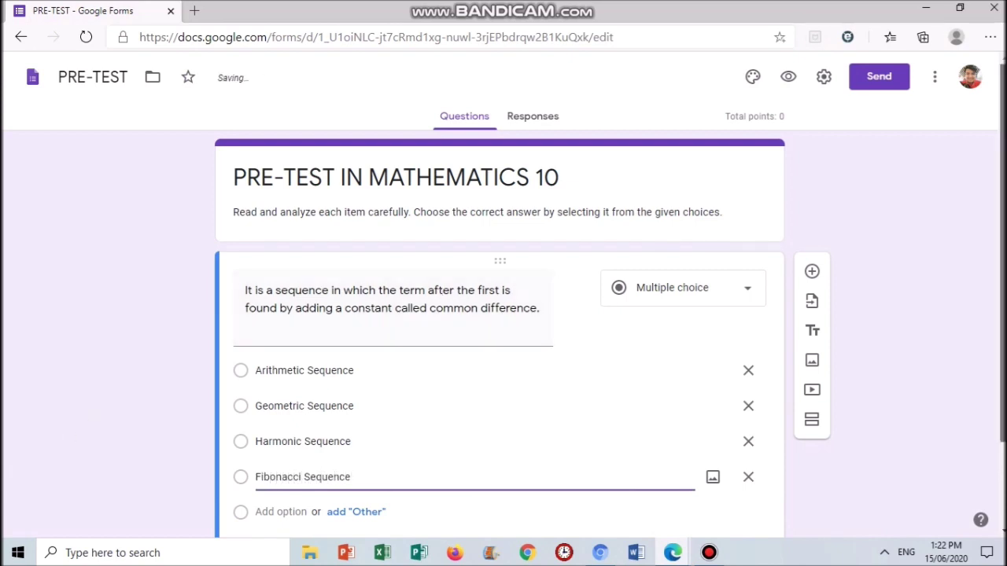
- In the question's answer key, assign 1 point and mark Arithmetic Sequence as the correct answer
{"action": "scroll", "coordinate": [67, 431], "scroll_direction": "down", "scroll_amount": 2}
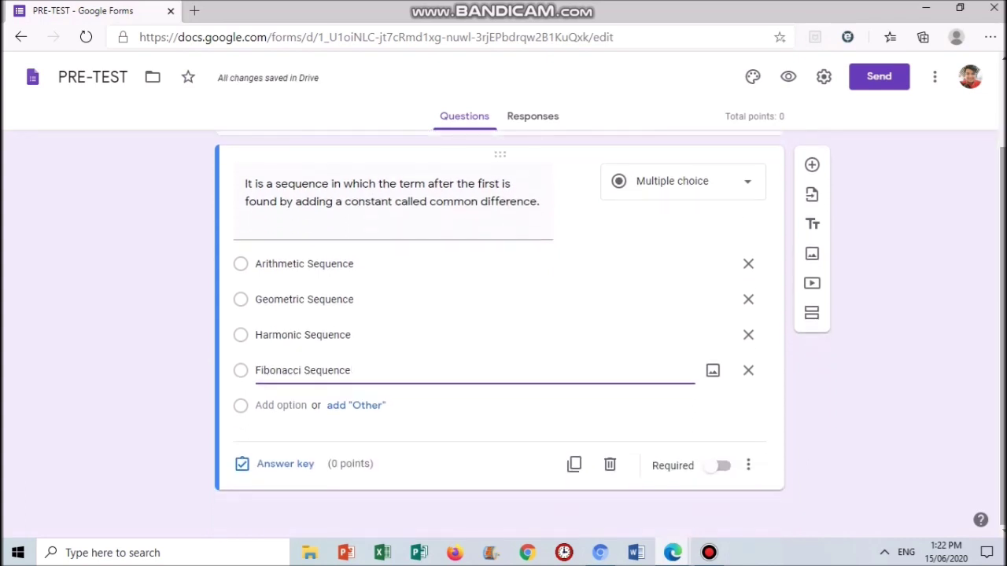
{"action": "left_click", "coordinate": [260, 464]}
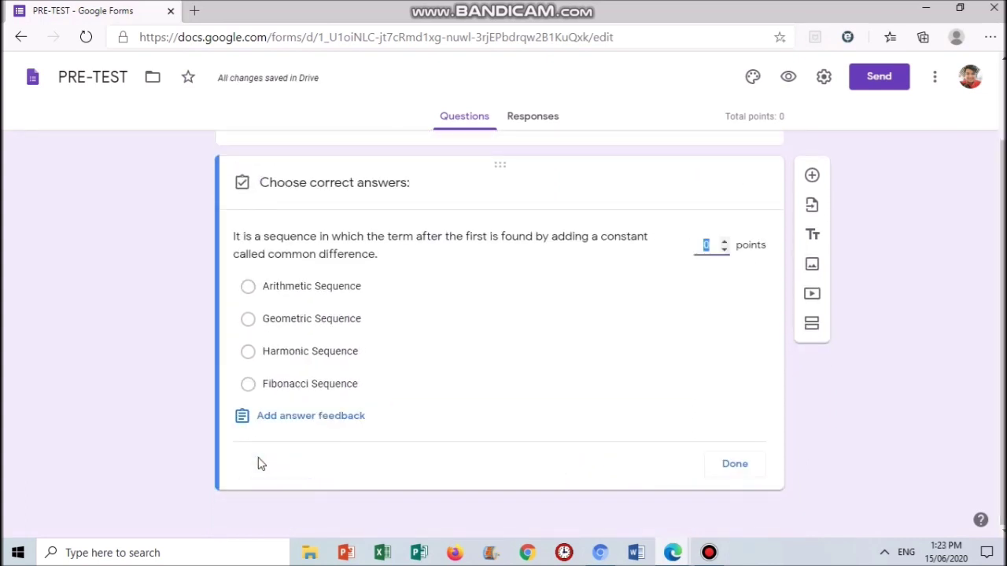
{"action": "left_click", "coordinate": [725, 242]}
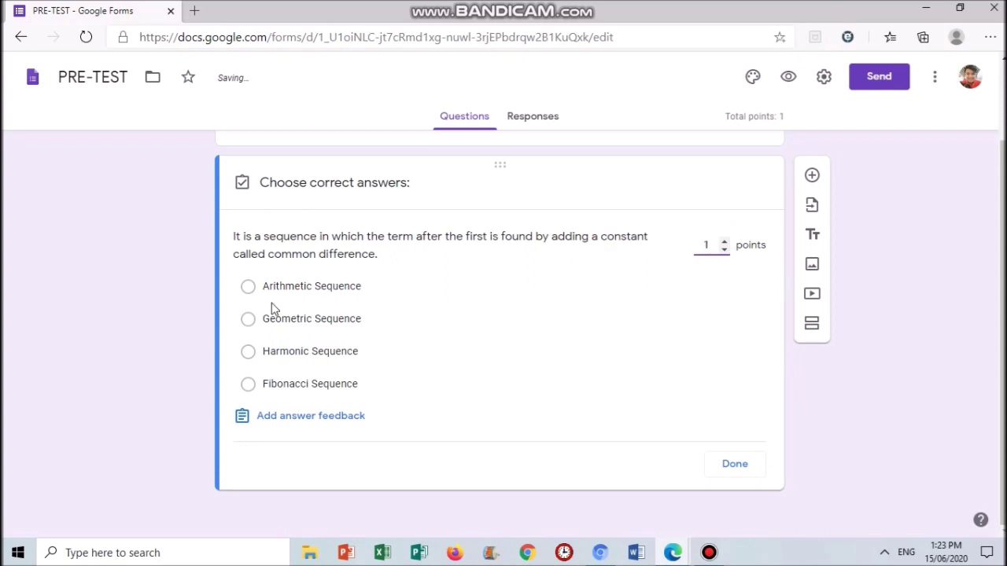
{"action": "left_click", "coordinate": [249, 289]}
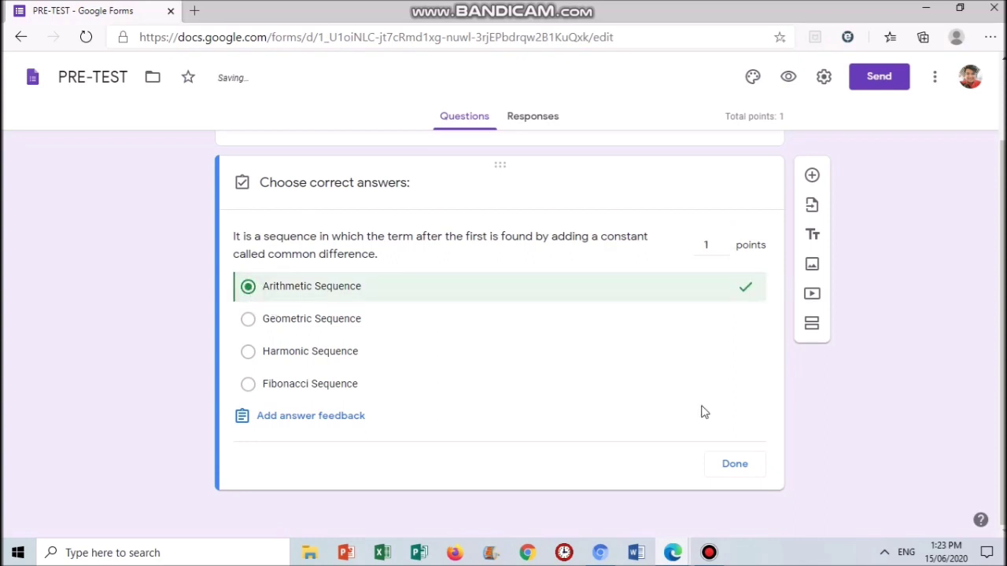
- Finish the answer key, make the first question required, and add a new multiple choice question below it
{"action": "left_click", "coordinate": [736, 465]}
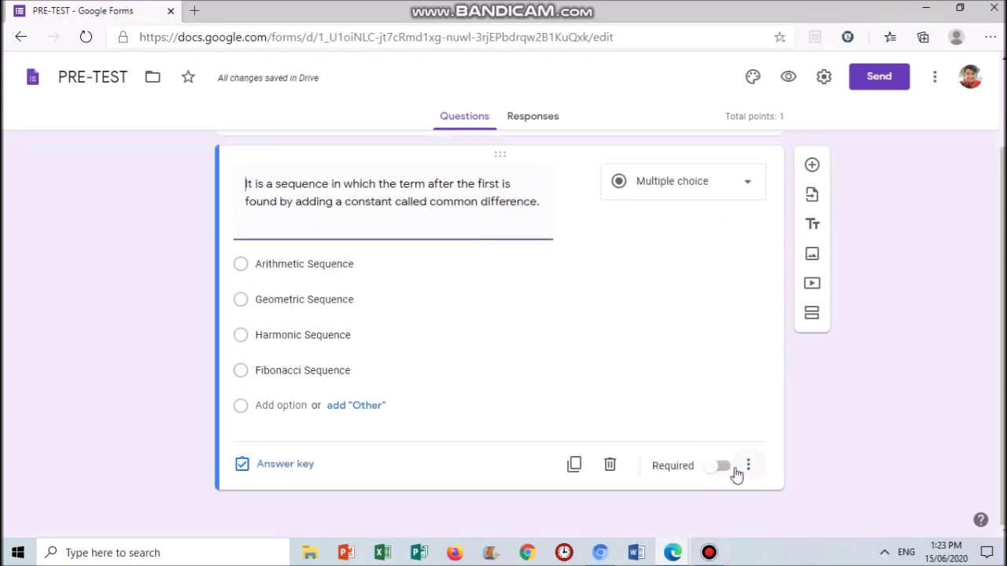
{"action": "left_click", "coordinate": [723, 469]}
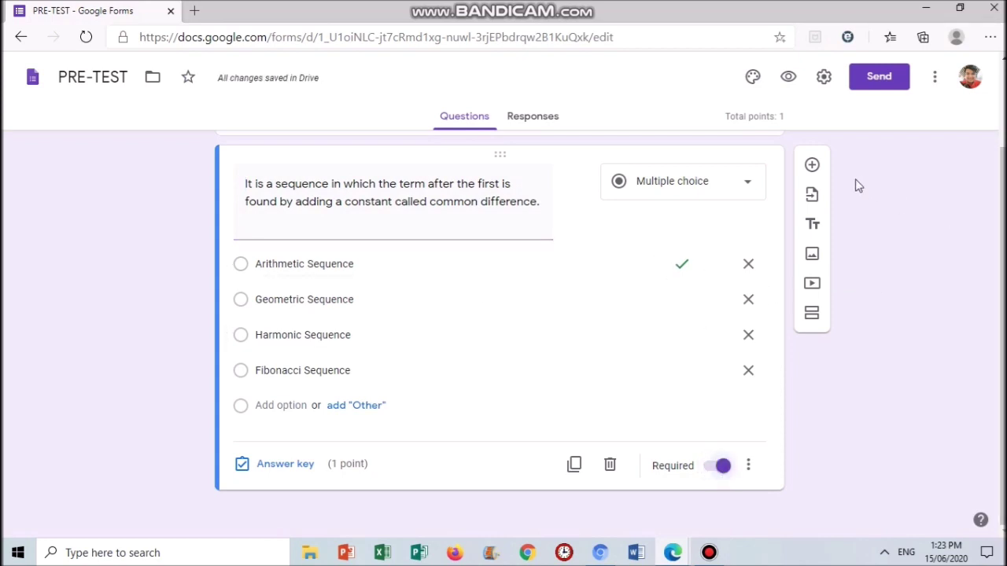
{"action": "left_click", "coordinate": [812, 165]}
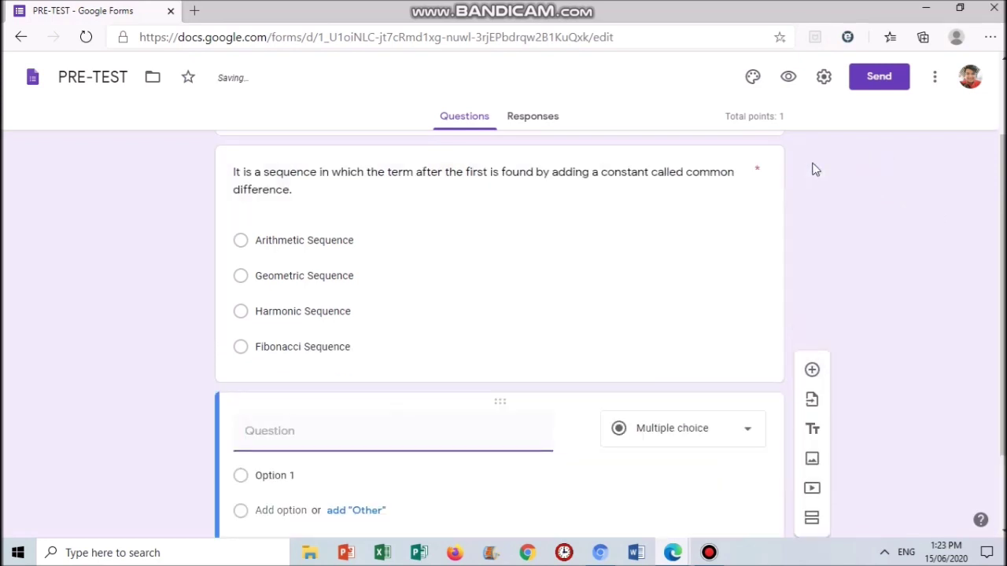
{"action": "left_click_drag", "start_coordinate": [1002, 403], "coordinate": [1002, 472]}
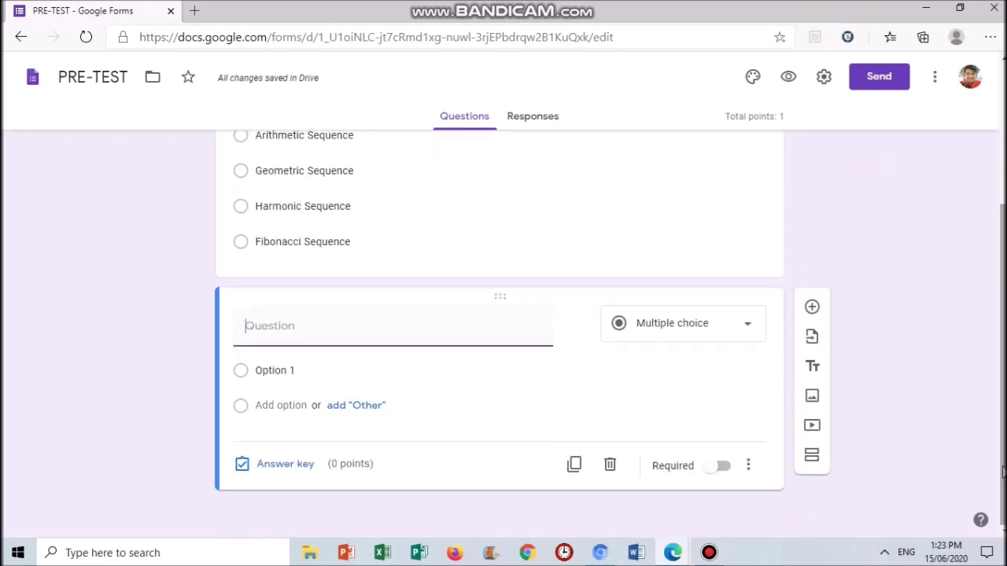
{"action": "left_click", "coordinate": [697, 326]}
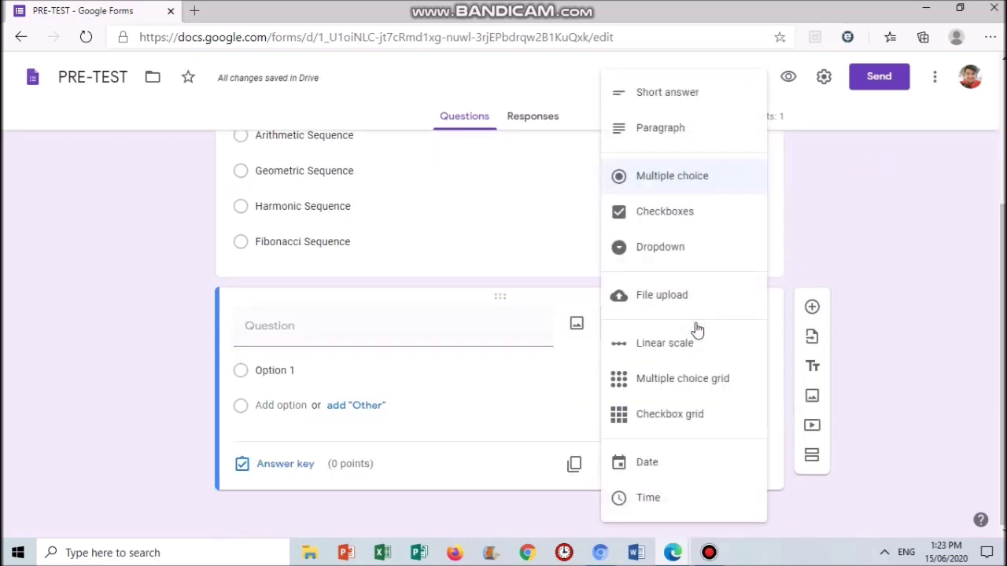
{"action": "left_click", "coordinate": [657, 191]}
- Set the new question's text to "Which of the following is NOT an arithmetic sequence?"
{"action": "left_click", "coordinate": [405, 339]}
{"action": "type", "text": "W"}
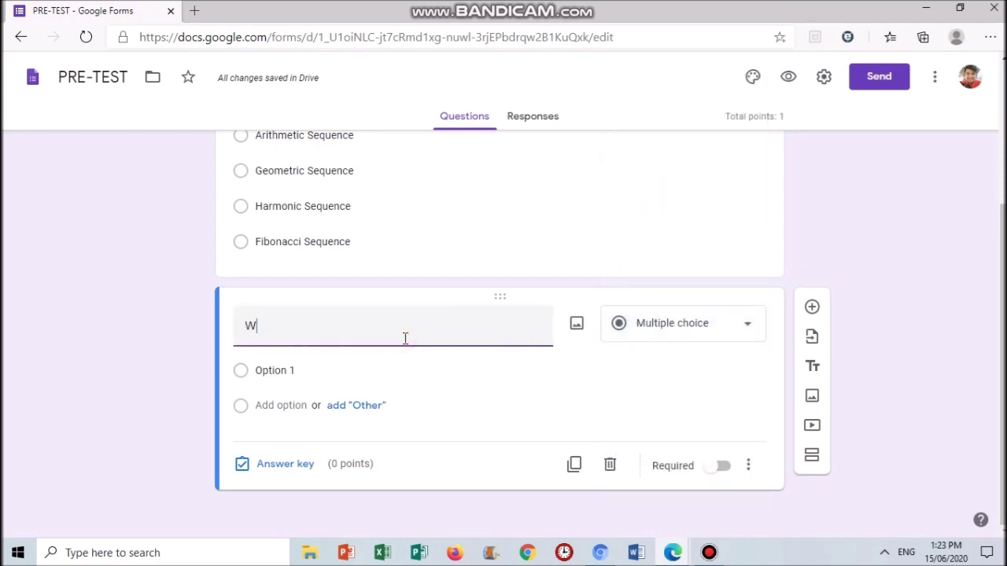
{"action": "type", "text": "hich of the follo"}
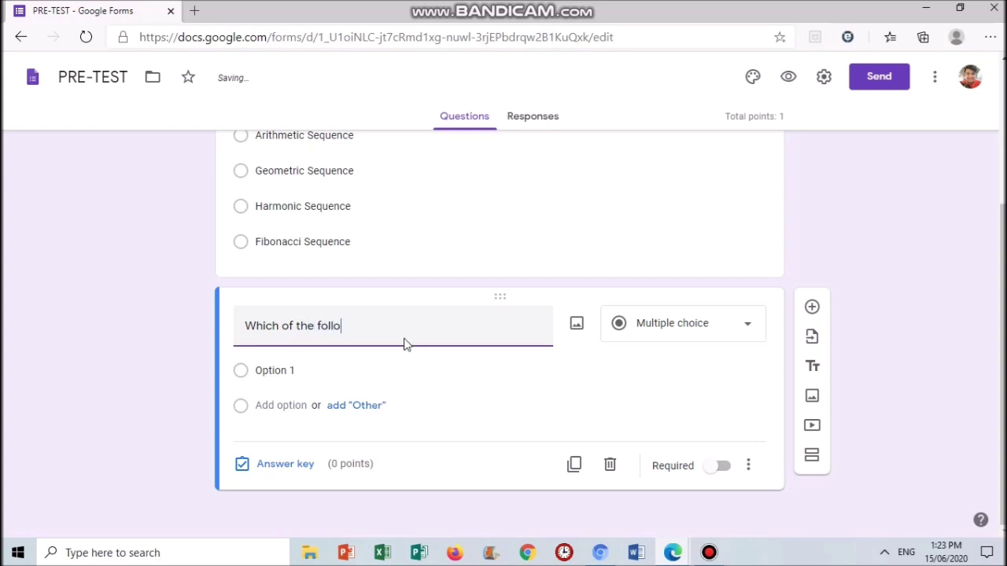
{"action": "type", "text": "wing is no"}
{"action": "key", "text": "BackSpace"}
{"action": "key", "text": "BackSpace"}
{"action": "type", "text": "NOT an"}
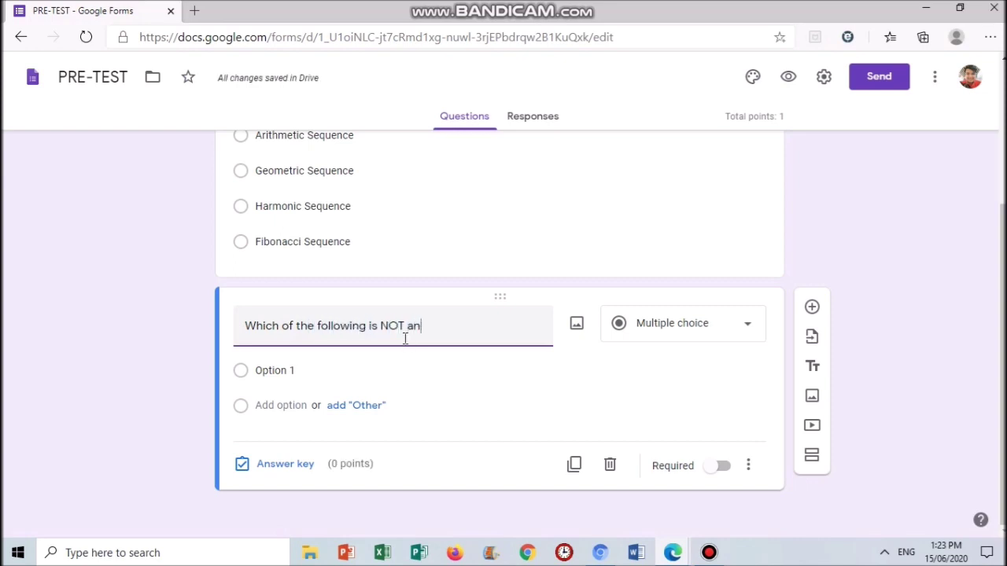
{"action": "type", "text": " arithmetic sequence?"}
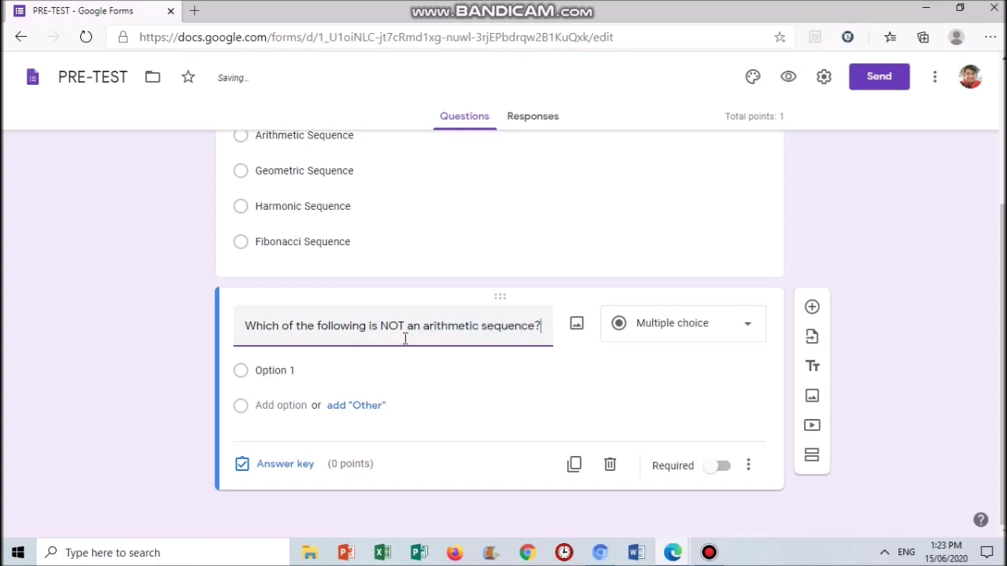
- Enter "3, 6, 9, 12, 15" and "27, 24, 21, 18, 15" as the question's first two answer options
{"action": "left_click", "coordinate": [268, 362]}
{"action": "type", "text": "3"}
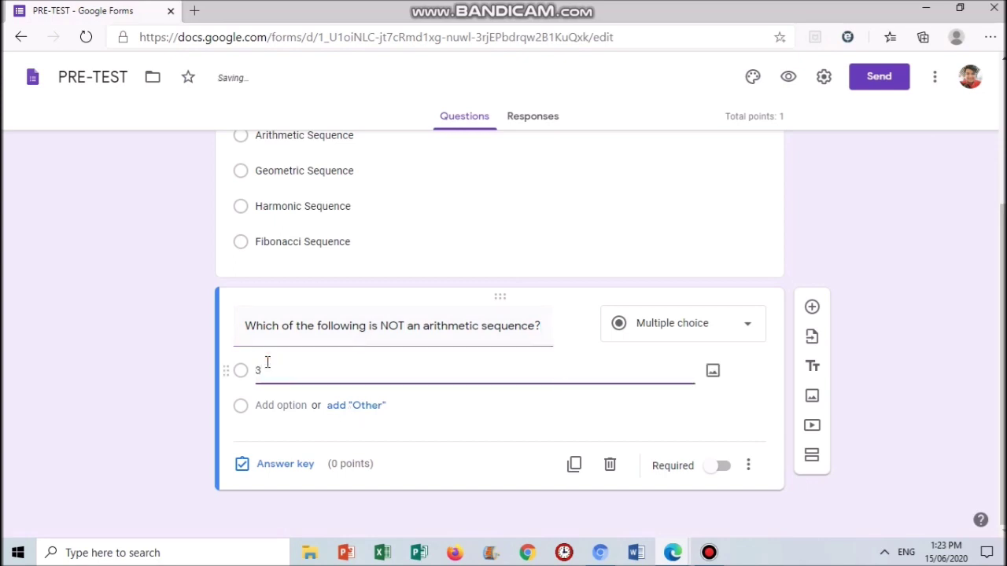
{"action": "type", "text": ", 6, 9, 12, 15"}
{"action": "key", "text": "Return"}
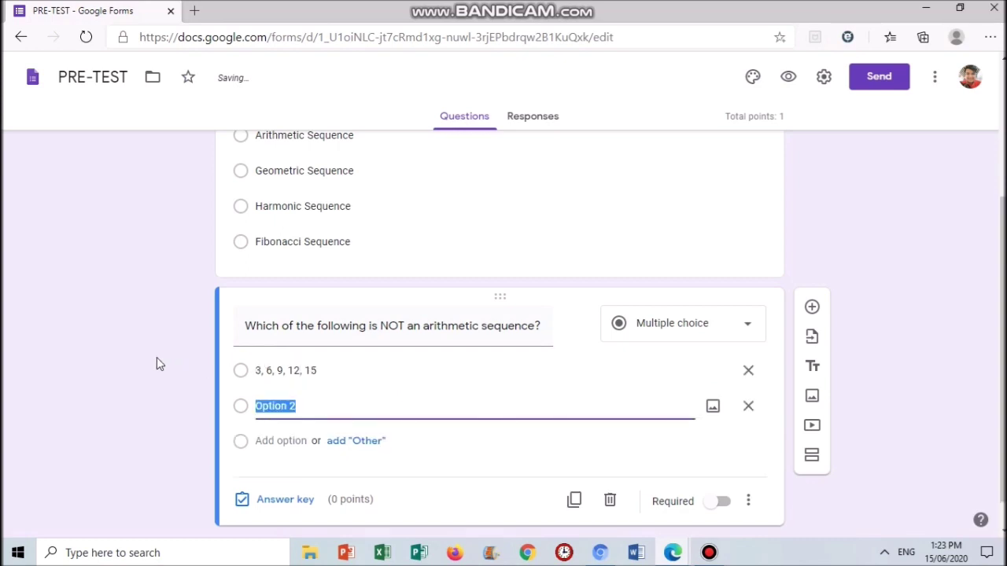
{"action": "type", "text": "27, "}
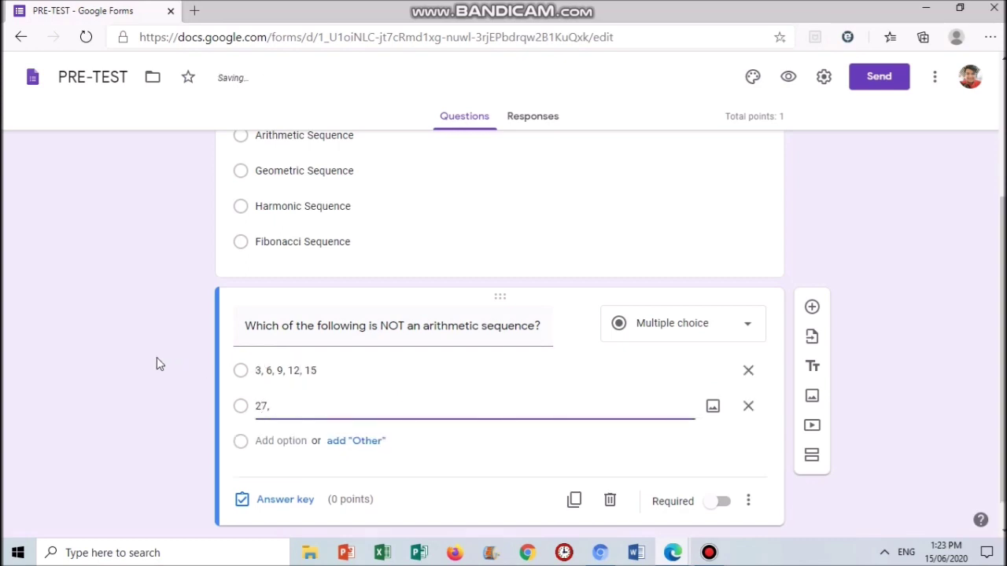
{"action": "type", "text": "24, 21, 18, 15"}
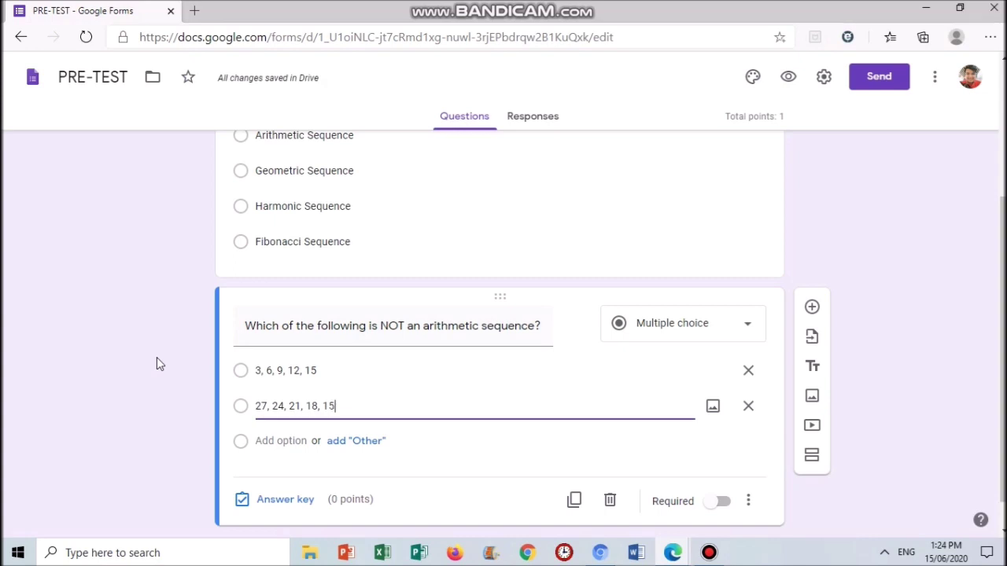
- Add "3, 6, 12, 24, 48" and "10, 20, 30, 40, 50" as the question's third and fourth answer options
{"action": "key", "text": "Return"}
{"action": "type", "text": "3"}
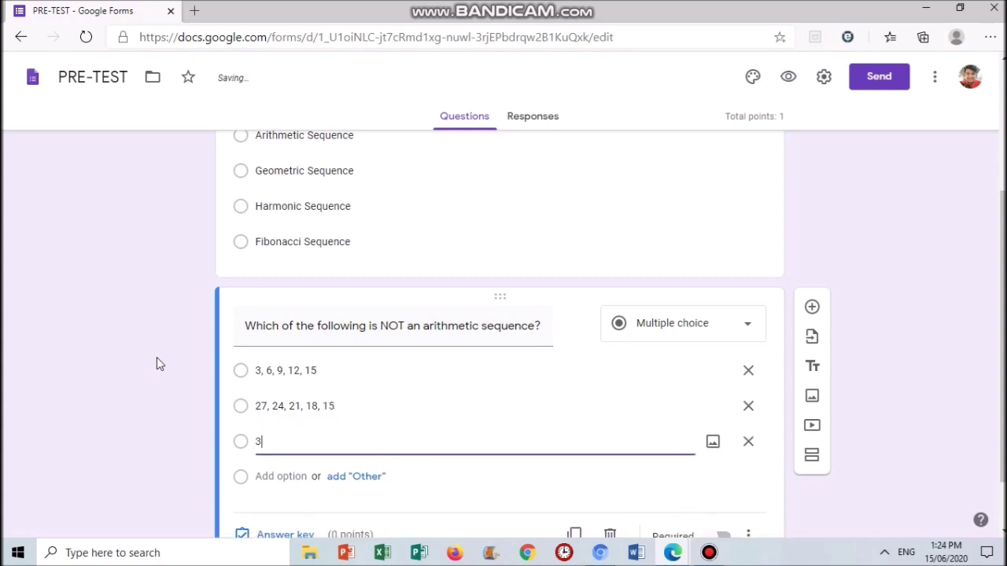
{"action": "type", "text": ", 6, 12, 24, 48"}
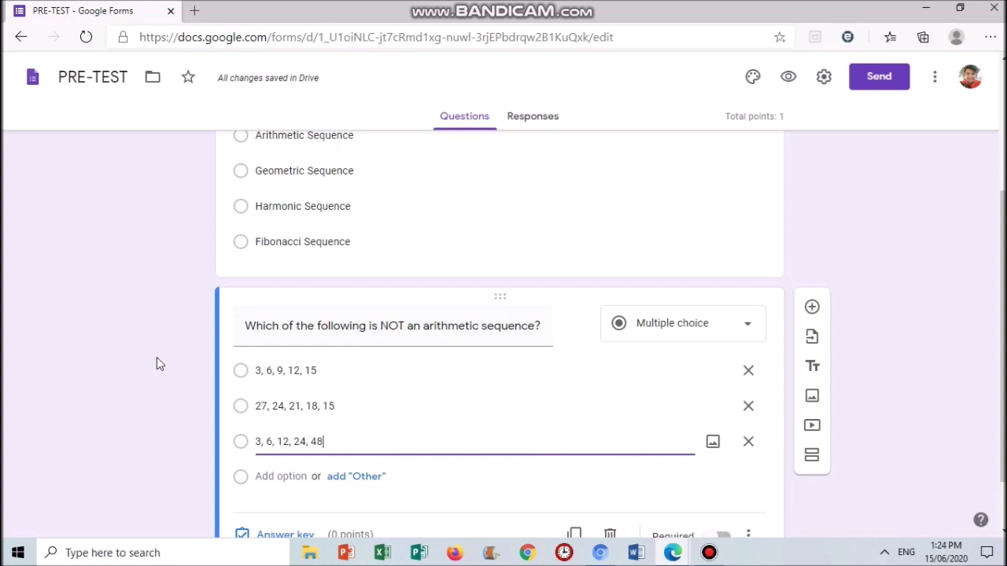
{"action": "key", "text": "Return"}
{"action": "type", "text": "10"}
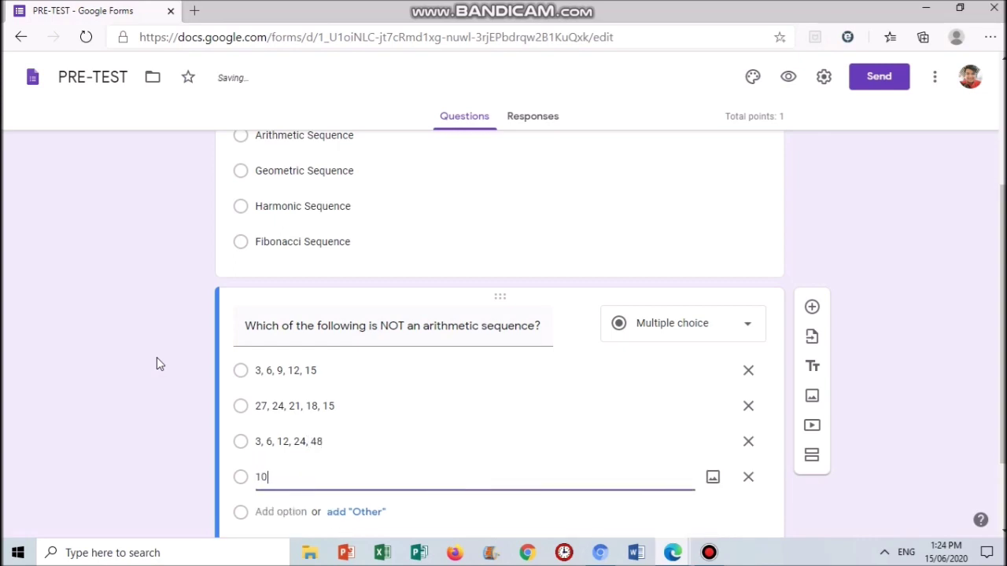
{"action": "type", "text": ", 20, 30, 40, 50"}
{"action": "left_click", "coordinate": [302, 477]}
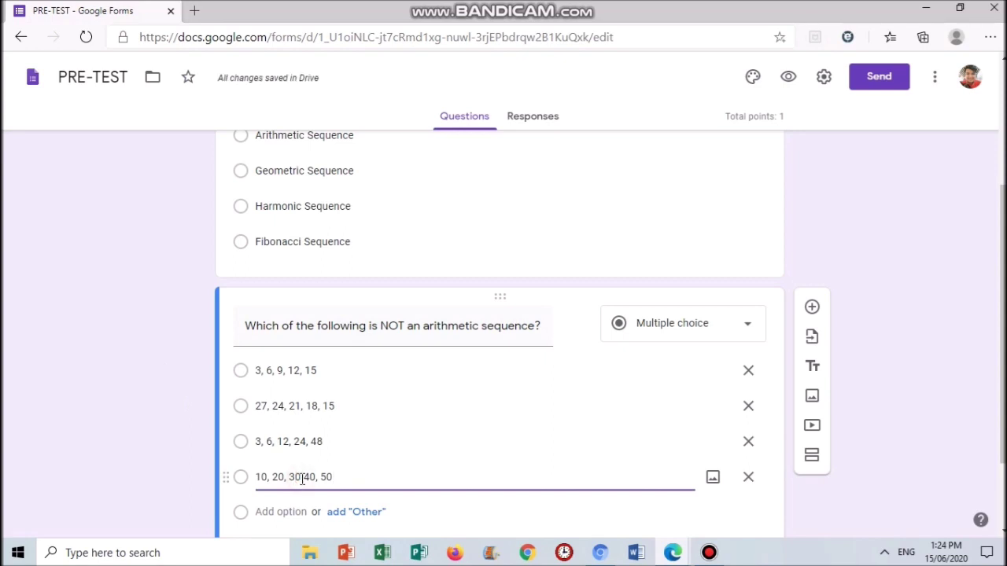
{"action": "type", "text": ","}
- Mark "3, 6, 12, 24, 48" as the correct answer worth 1 point, and make the question required
{"action": "scroll", "coordinate": [1002, 354], "scroll_direction": "down", "scroll_amount": 2}
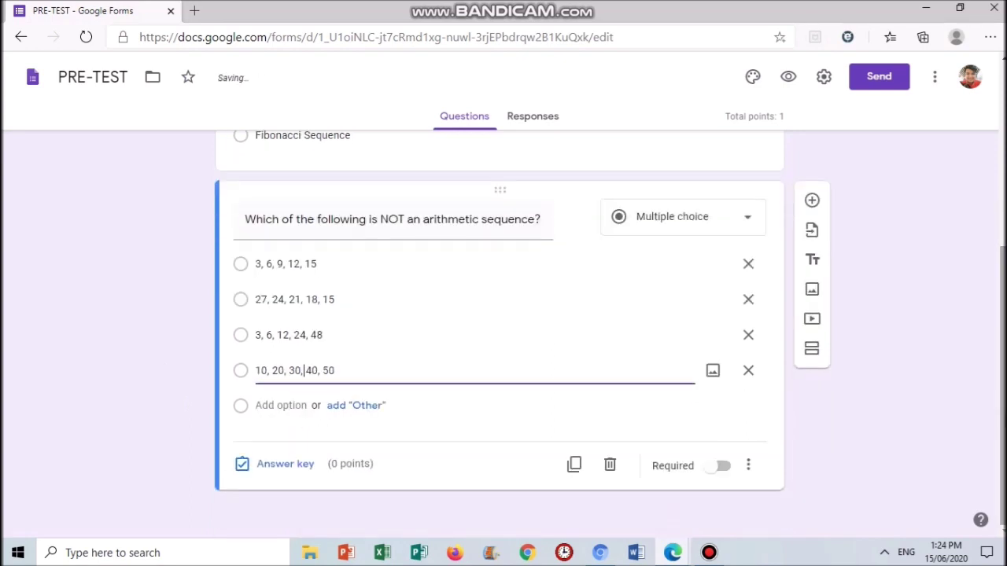
{"action": "left_click", "coordinate": [287, 465]}
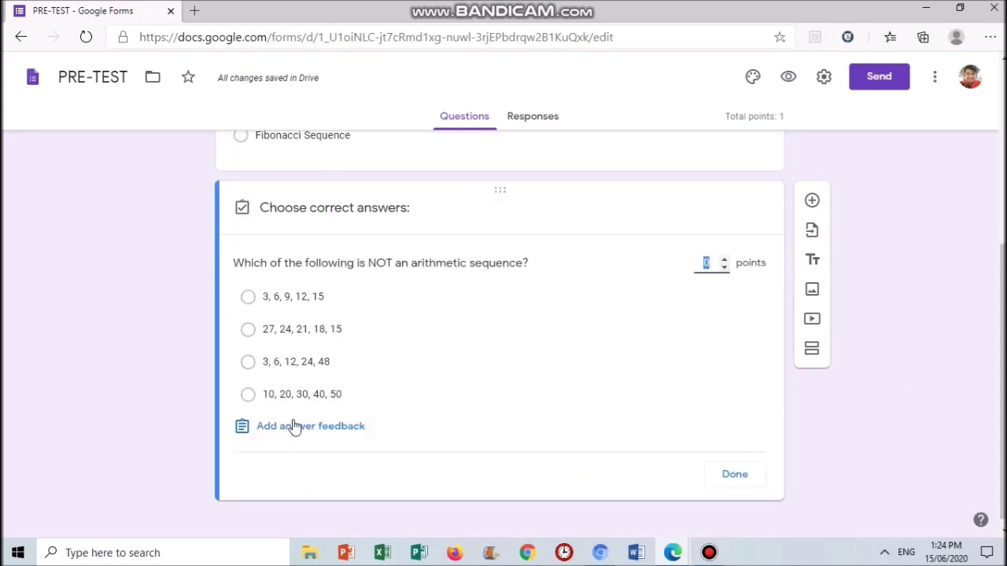
{"action": "left_click", "coordinate": [249, 362]}
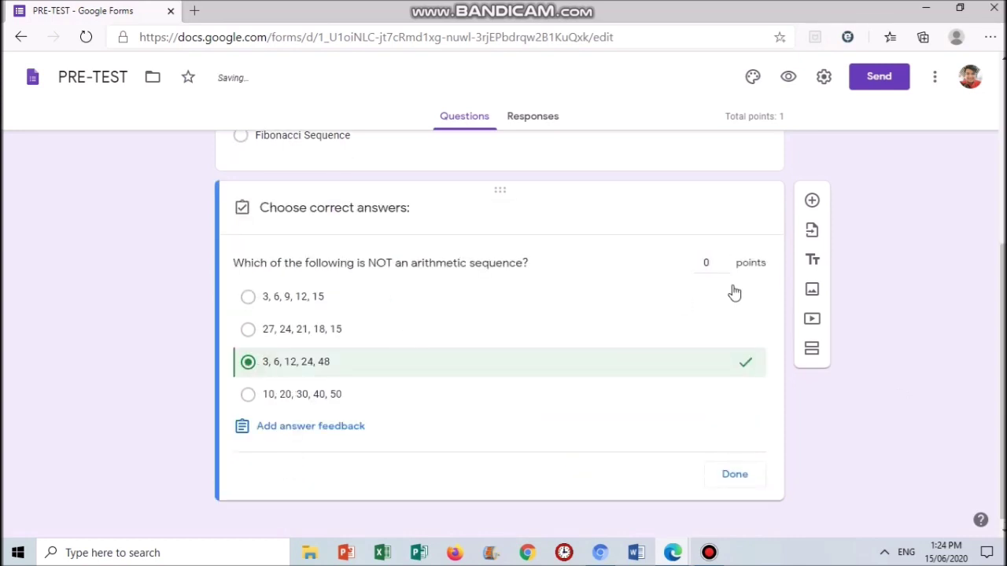
{"action": "left_click", "coordinate": [723, 259]}
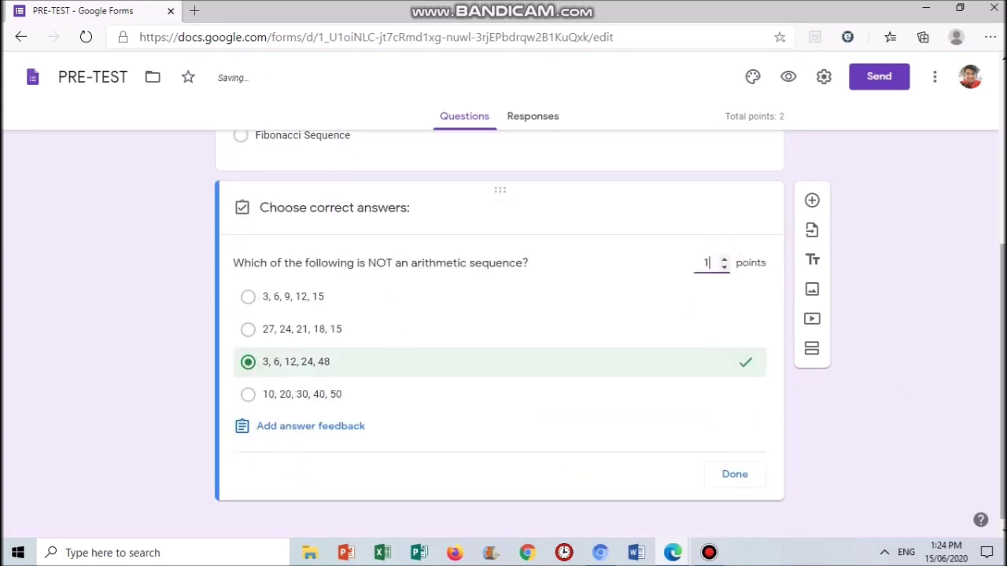
{"action": "left_click", "coordinate": [736, 472]}
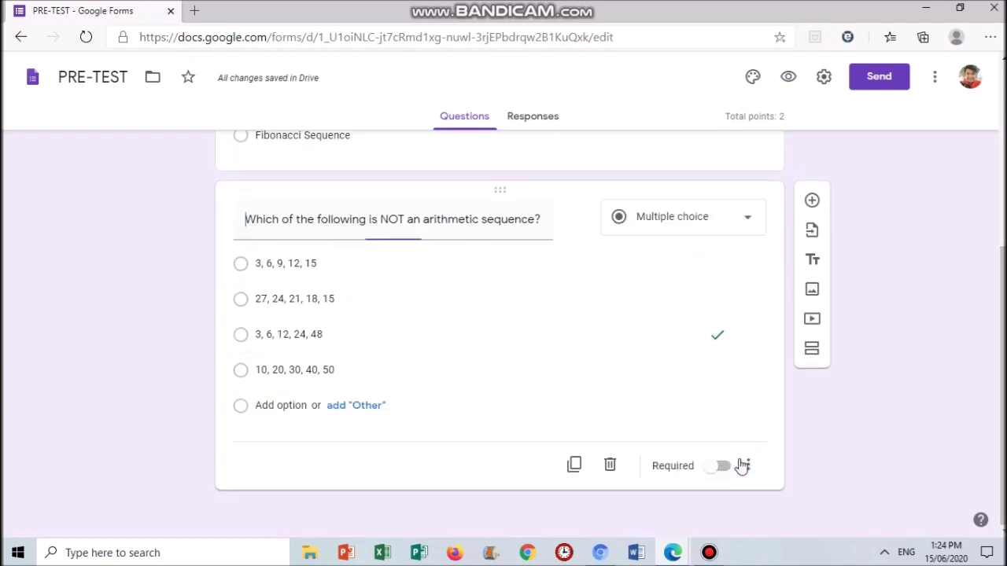
{"action": "left_click", "coordinate": [720, 472]}
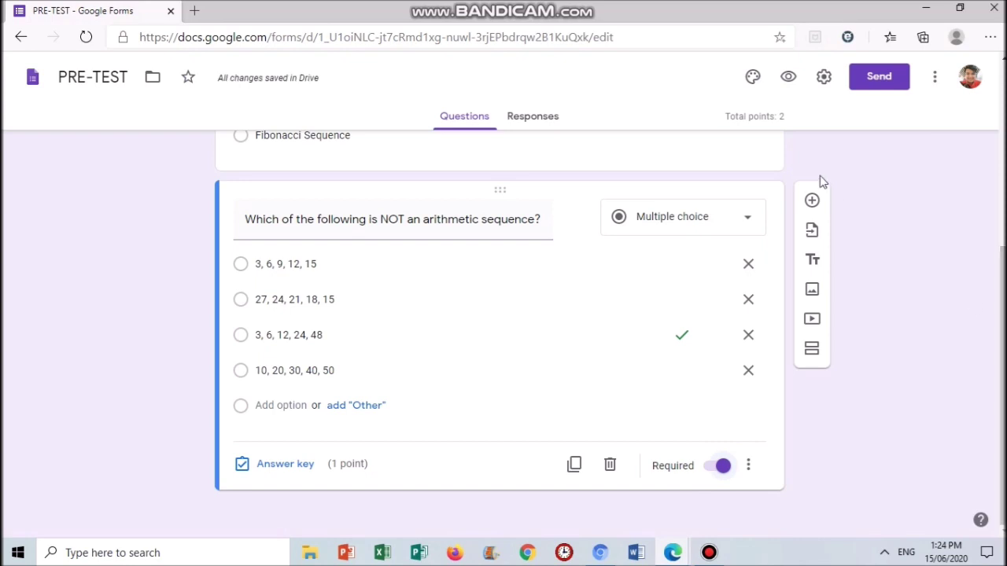
- Add a new question reading "It is a sequence in which each term is obtained by multiplying the preceding term by a constant."
{"action": "left_click", "coordinate": [812, 201]}
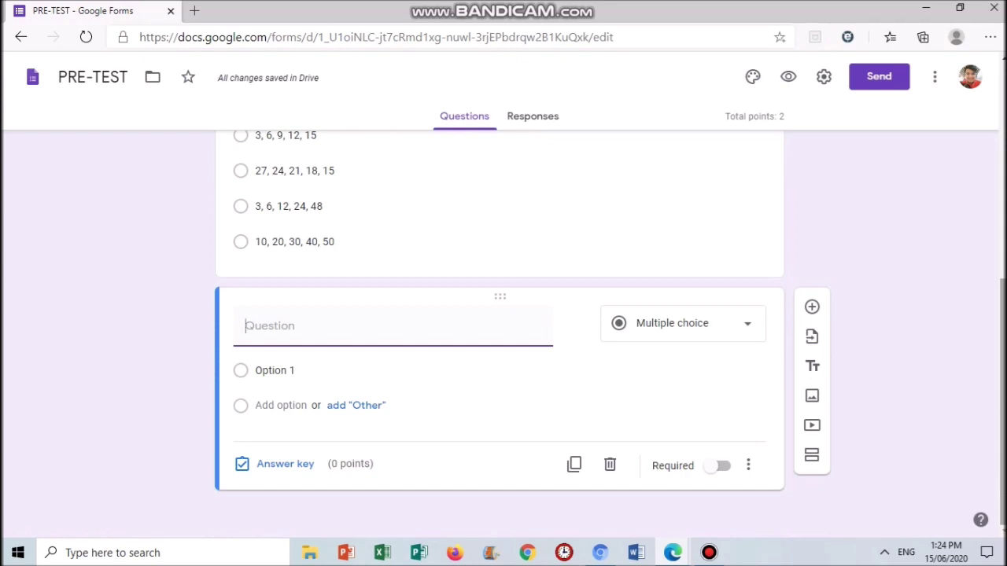
{"action": "type", "text": "It is a sequence in "}
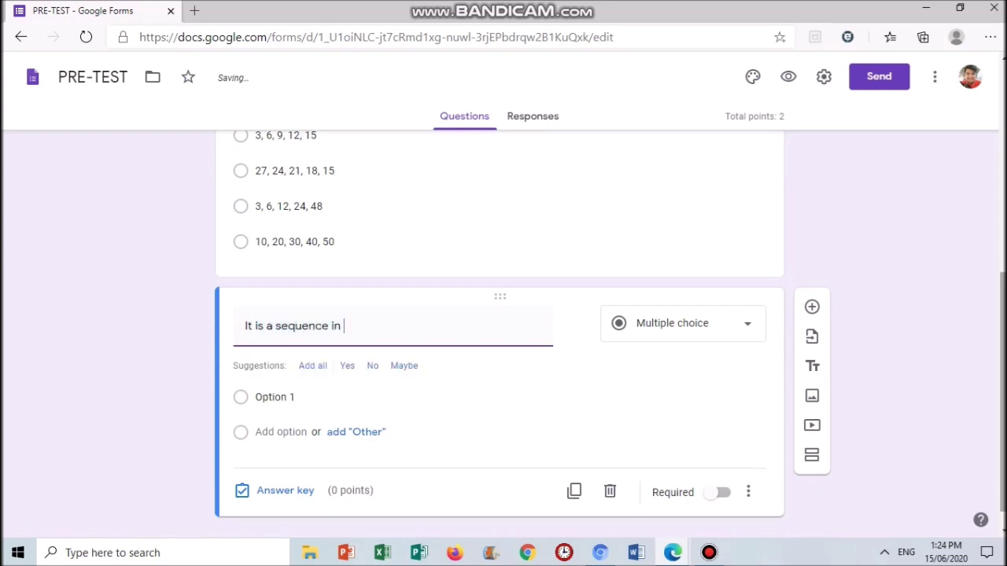
{"action": "type", "text": "which after"}
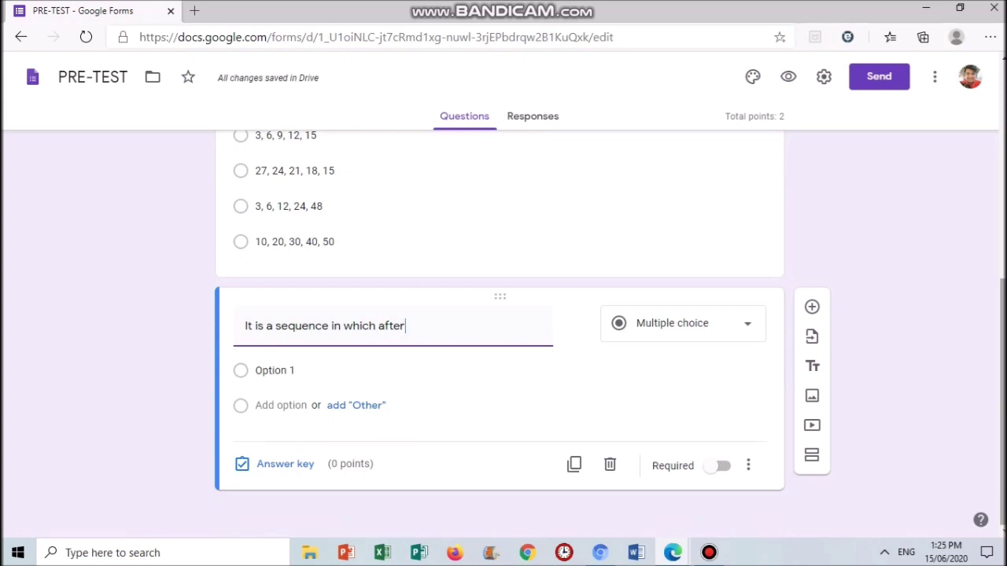
{"action": "key", "text": "BackSpace"}
{"action": "key", "text": "BackSpace"}
{"action": "key", "text": "BackSpace"}
{"action": "key", "text": "BackSpace"}
{"action": "key", "text": "BackSpace"}
{"action": "type", "text": "each term is "}
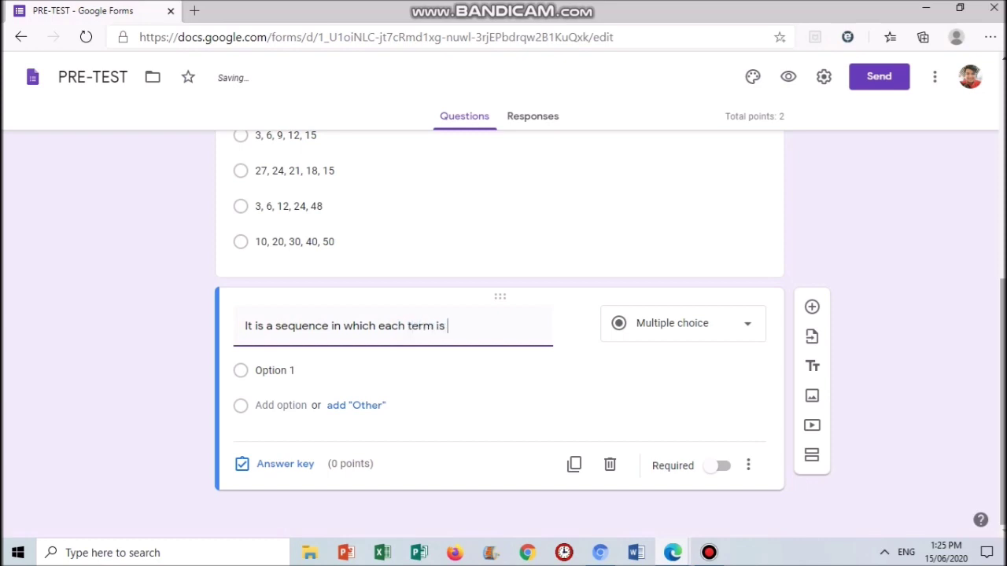
{"action": "type", "text": "obtained by"}
{"action": "type", "text": "mu"}
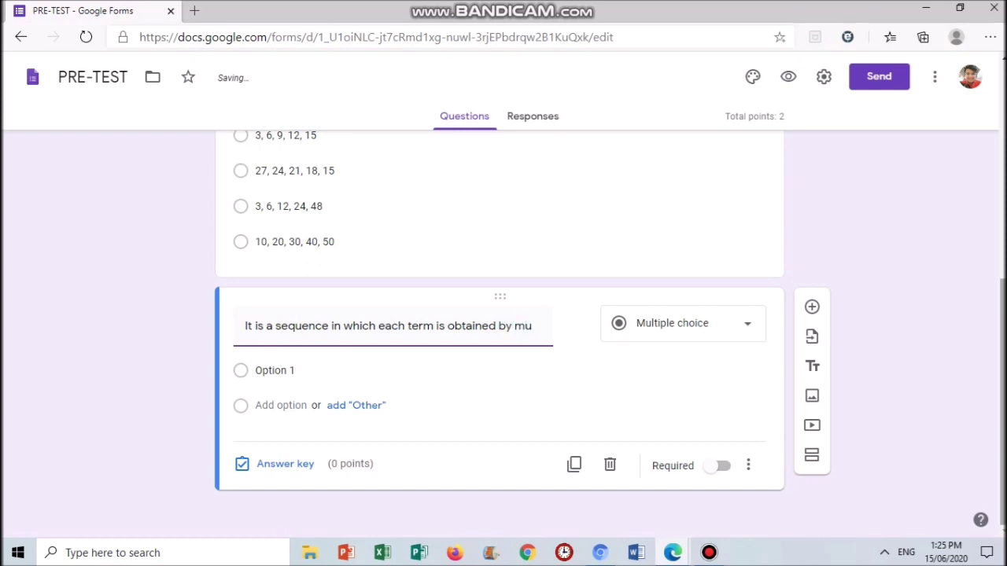
{"action": "type", "text": "lti"}
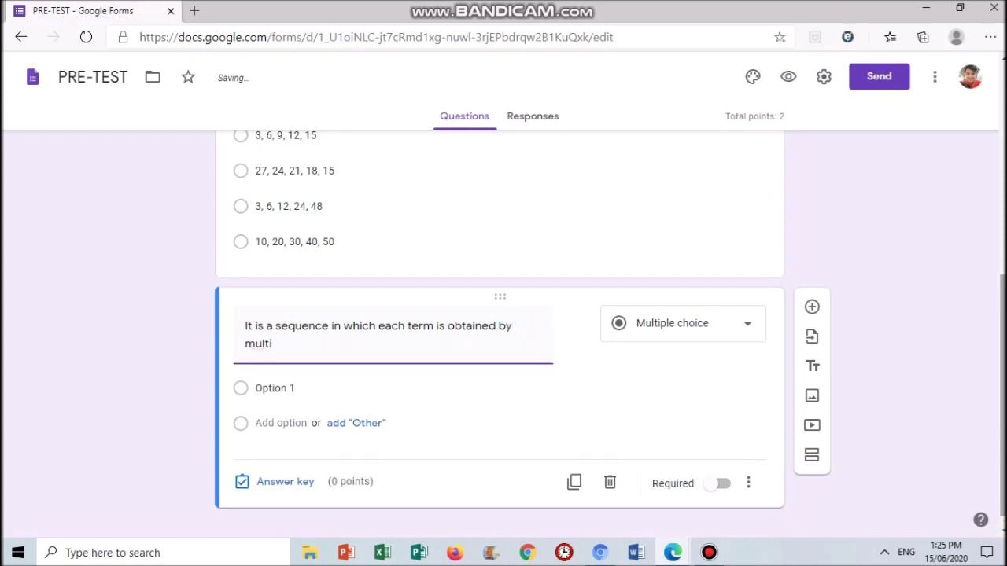
{"action": "type", "text": "plying the pre"}
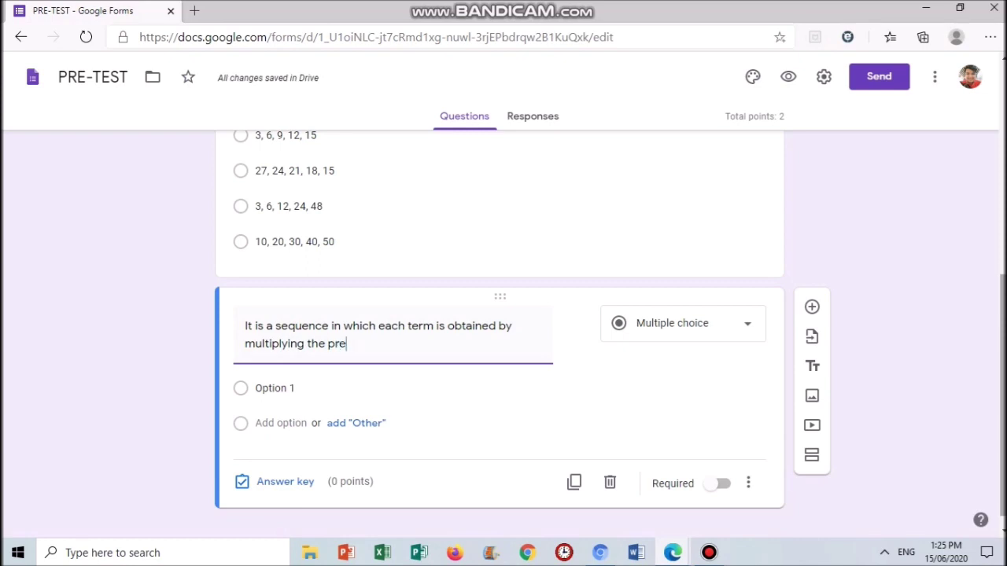
{"action": "type", "text": "ceding term"}
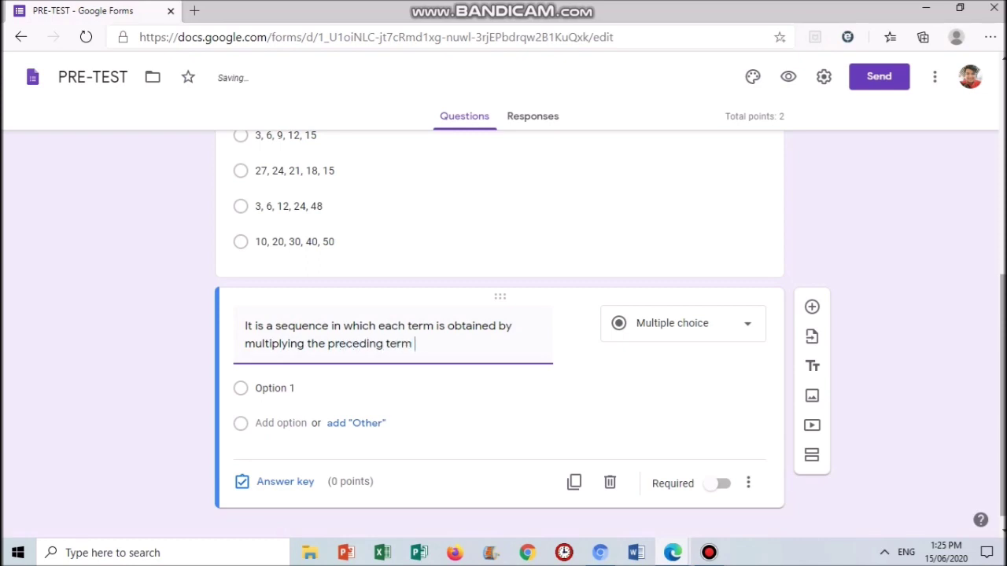
{"action": "type", "text": " by a constant."}
- Enter "Arithmetic Sequence" and "Geometric Sequence" as the new question's first two answer options
{"action": "left_click", "coordinate": [291, 391]}
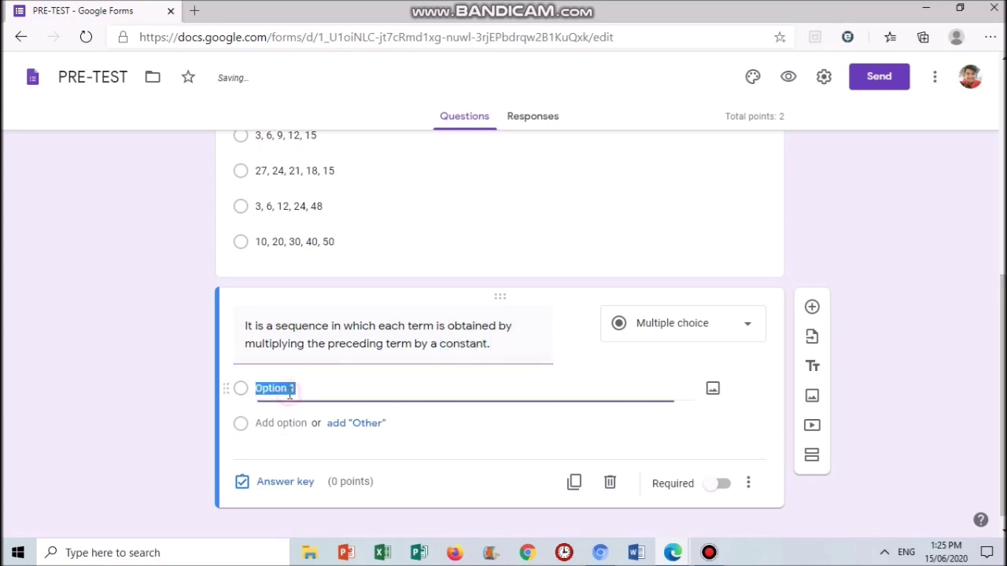
{"action": "type", "text": "Arithmetic"}
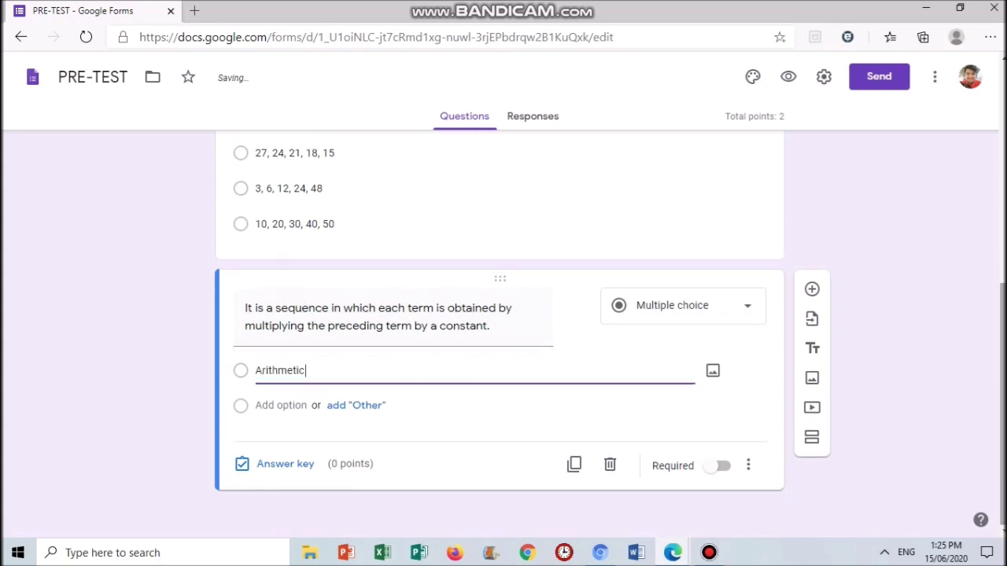
{"action": "left_click", "coordinate": [319, 370]}
{"action": "left_click", "coordinate": [320, 370]}
{"action": "type", "text": "Se"}
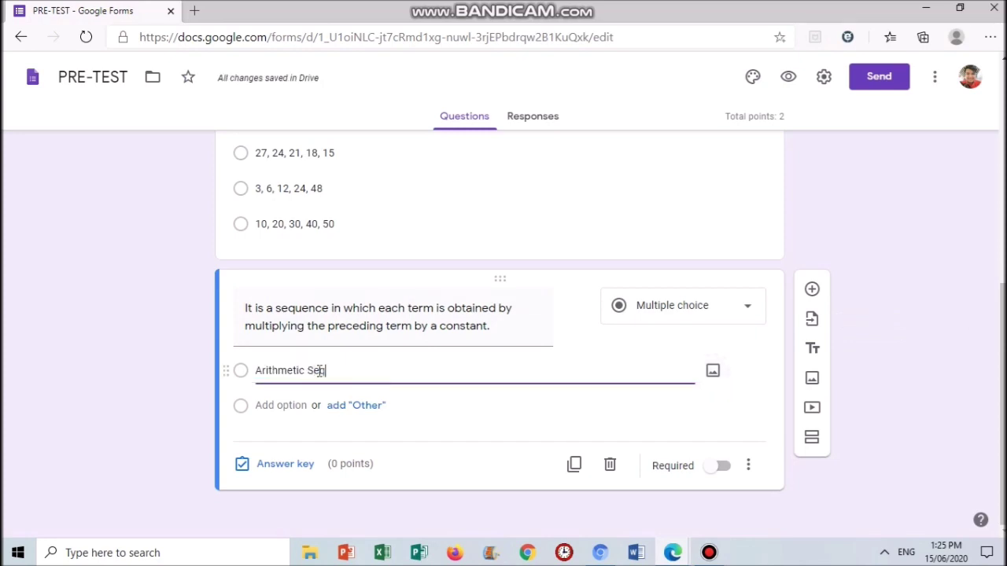
{"action": "type", "text": "quence"}
{"action": "key", "text": "Return"}
{"action": "type", "text": "Geo"}
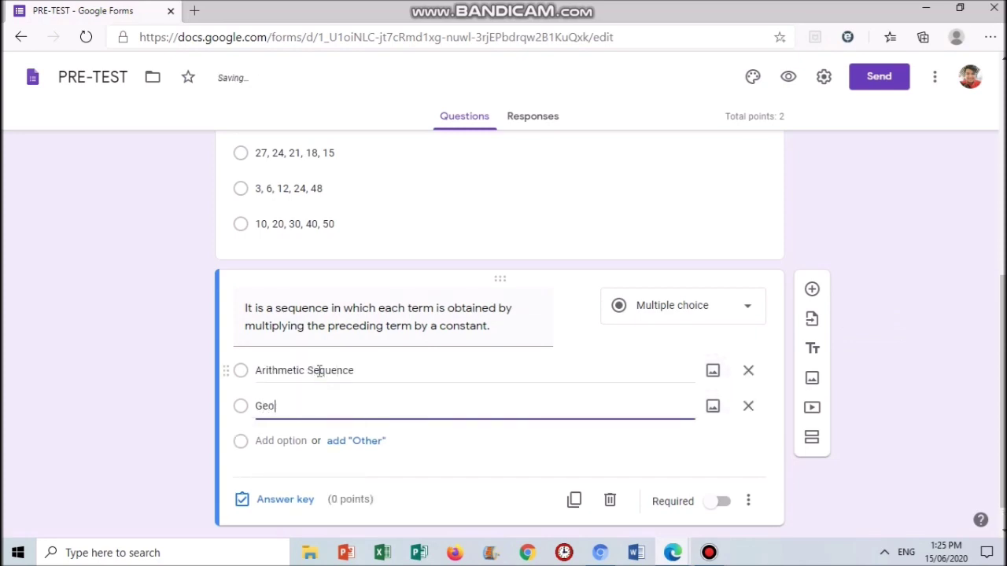
{"action": "type", "text": "metric Sequence"}
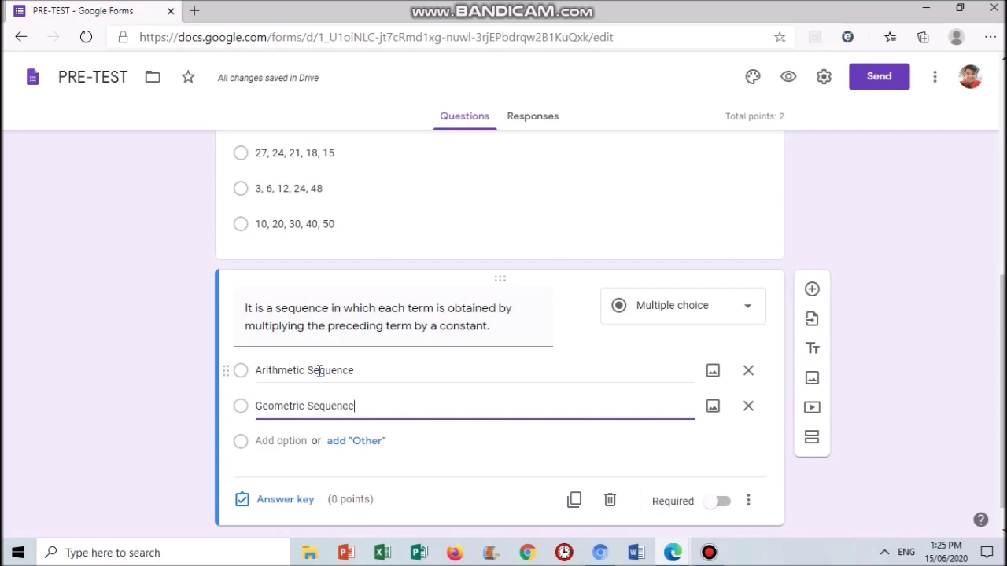
- Add "Harmonic Sequence" and "Fibonacci Sequence" as the question's third and fourth answer options
{"action": "key", "text": "Return"}
{"action": "type", "text": "H"}
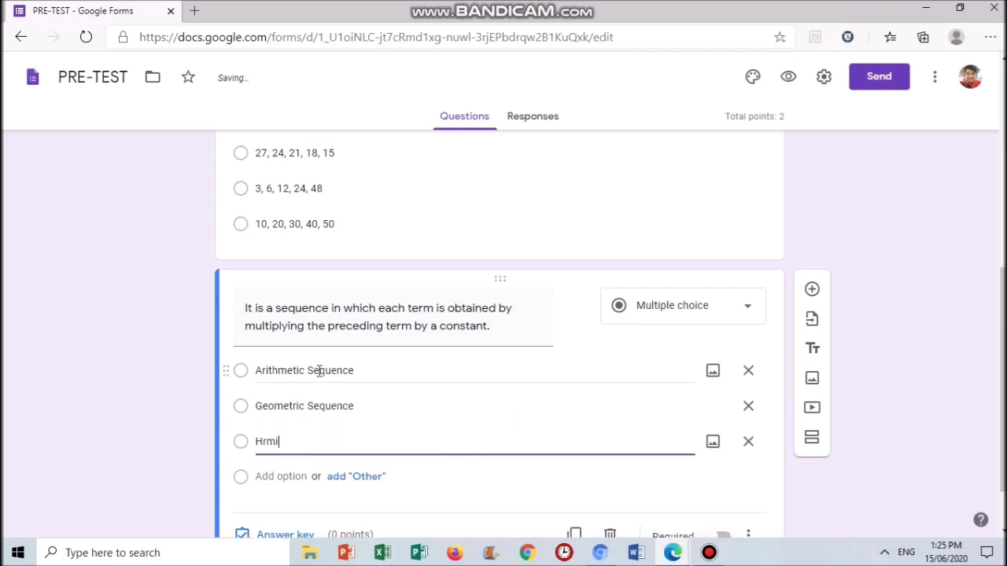
{"action": "type", "text": "armonic Sequence"}
{"action": "key", "text": "Return"}
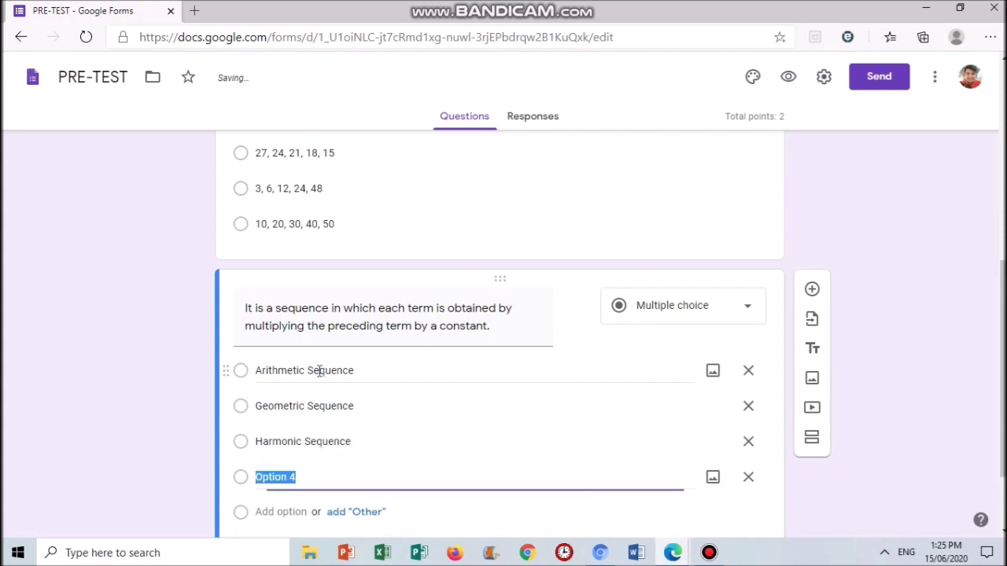
{"action": "type", "text": "Fibonacci S"}
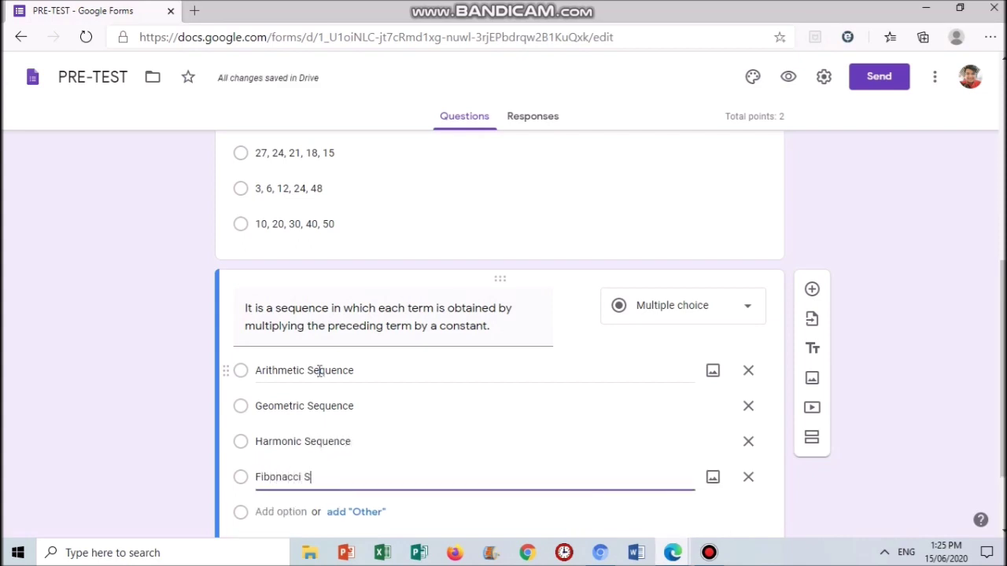
{"action": "type", "text": "equence"}
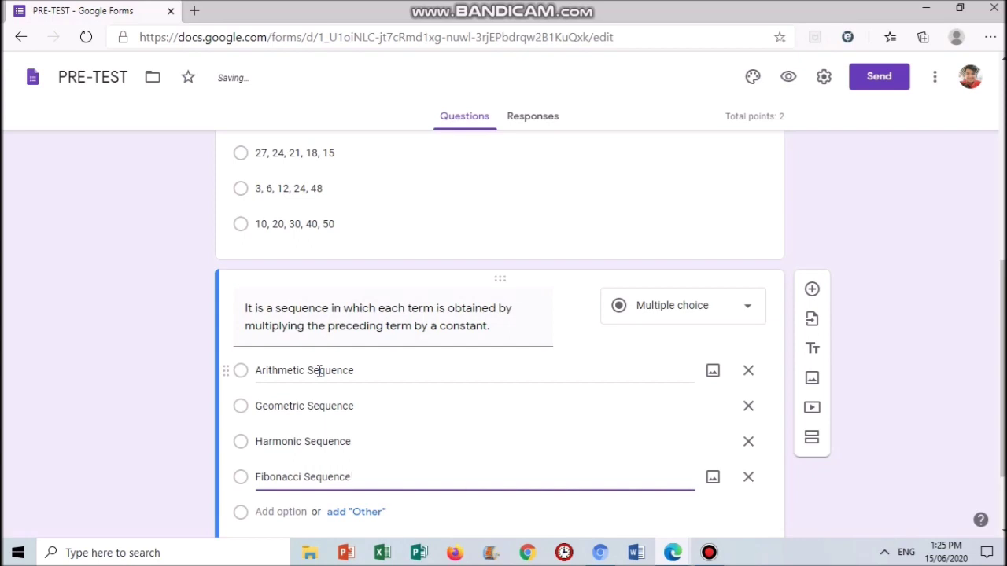
- Mark "Geometric Sequence" as the correct answer worth 1 point, and make the question required
{"action": "scroll", "coordinate": [311, 385], "scroll_direction": "down", "scroll_amount": 2}
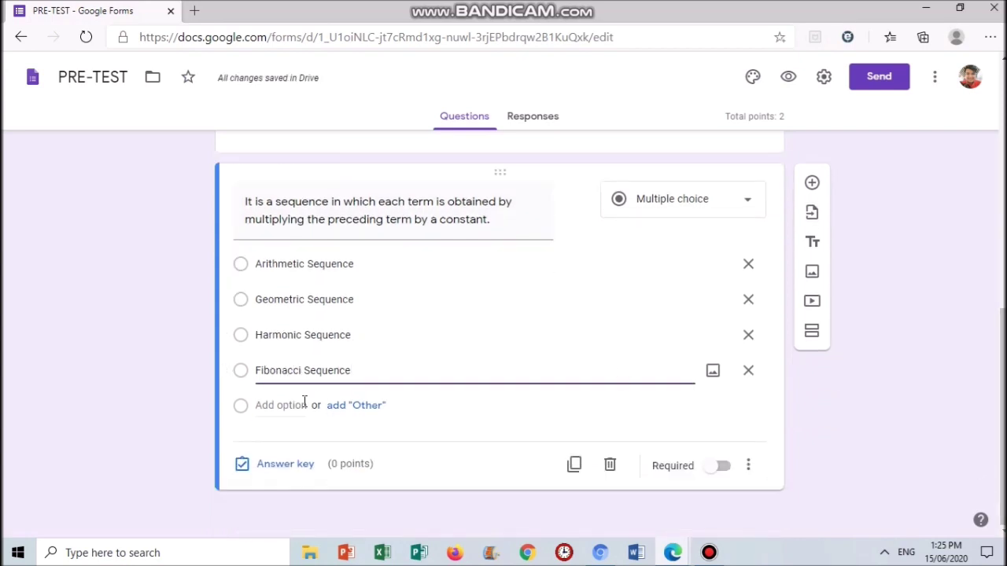
{"action": "left_click", "coordinate": [299, 464]}
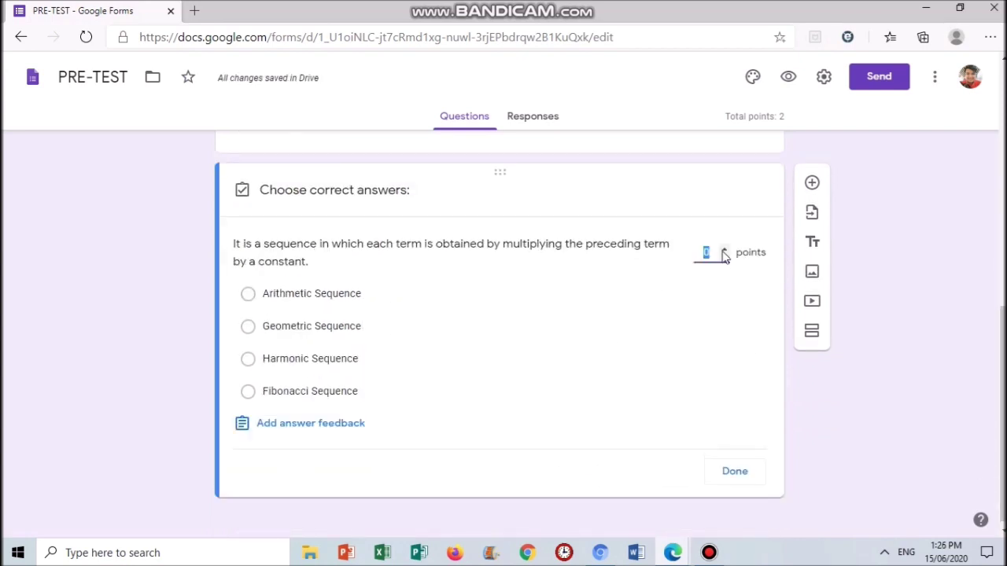
{"action": "left_click", "coordinate": [724, 250]}
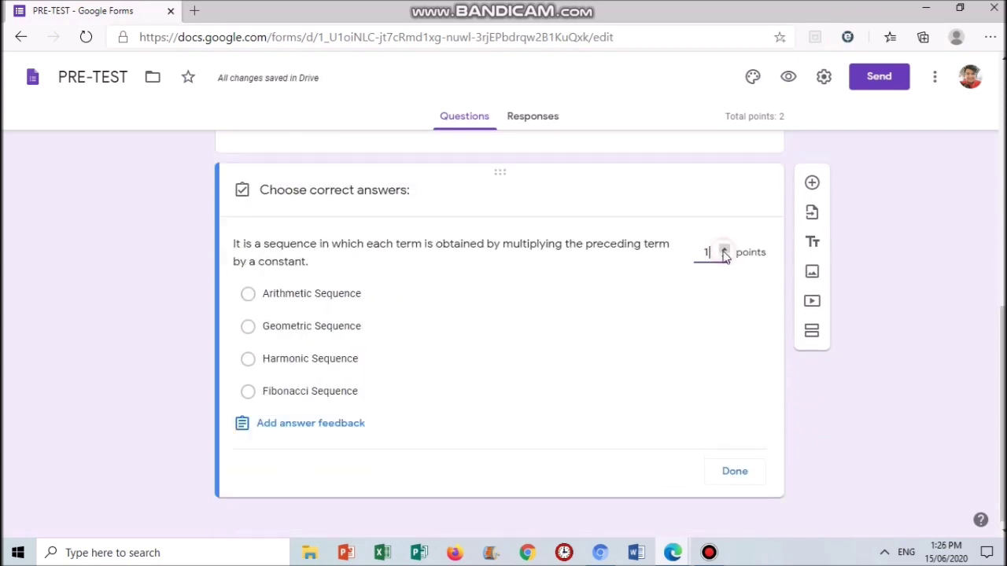
{"action": "left_click", "coordinate": [270, 333]}
{"action": "left_click", "coordinate": [736, 473]}
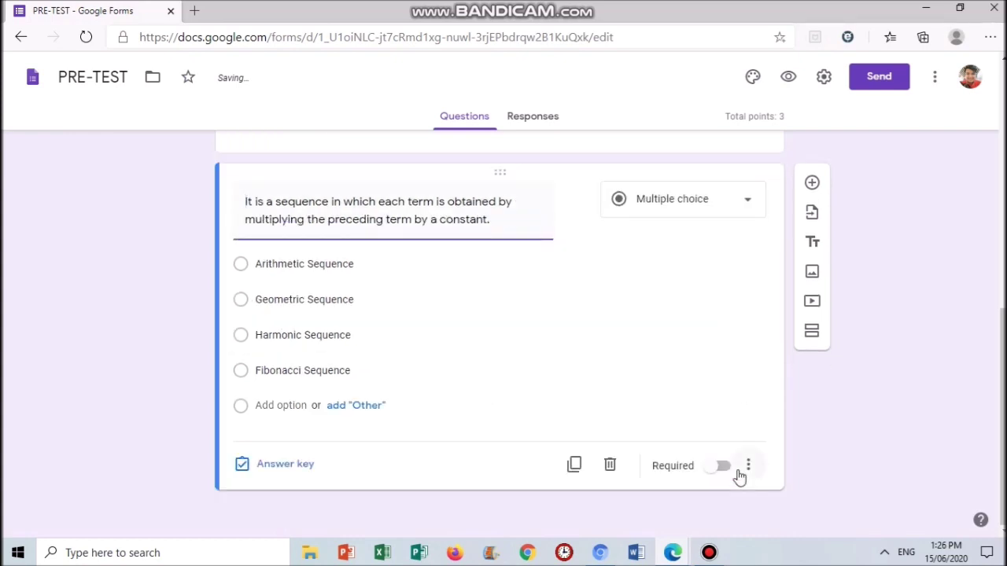
{"action": "left_click", "coordinate": [723, 472]}
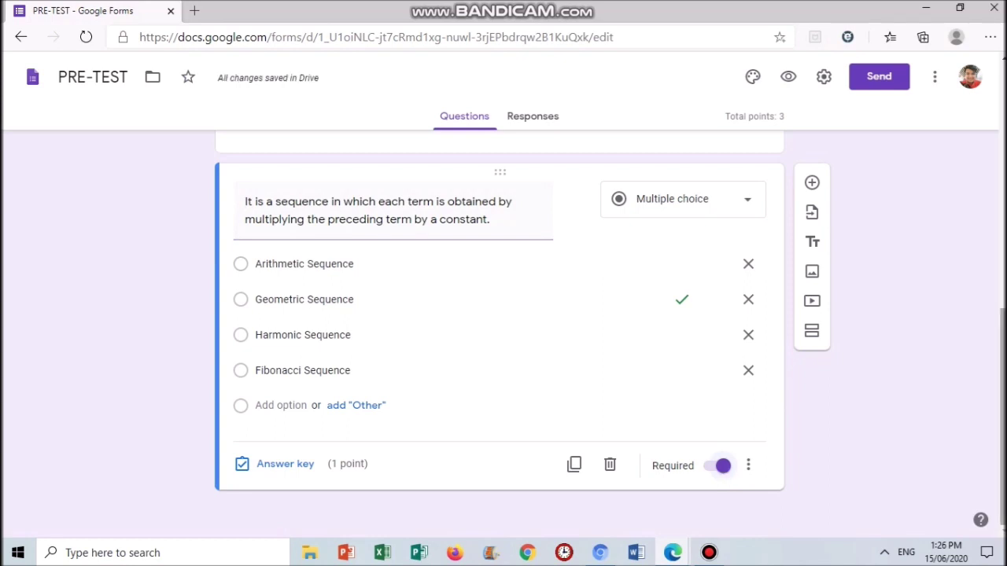
- Set the form's theme color to cyan with the darkest of the offered background shades
{"action": "left_click_drag", "start_coordinate": [1004, 417], "coordinate": [1003, 173]}
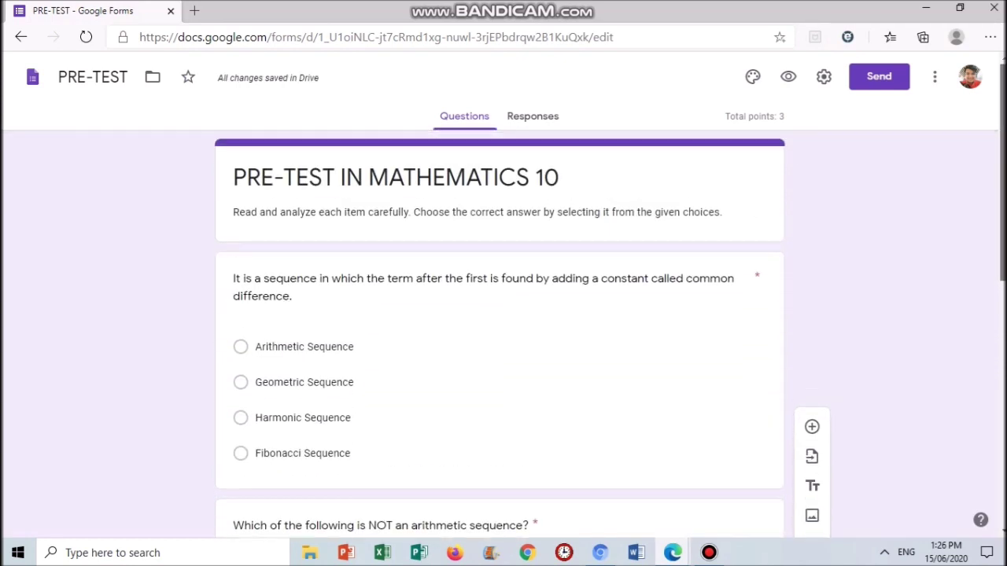
{"action": "left_click", "coordinate": [488, 461]}
{"action": "mouse_move", "coordinate": [1003, 173]}
{"action": "left_mouse_down"}
{"action": "mouse_move", "coordinate": [1003, 326]}
{"action": "mouse_move", "coordinate": [1003, 174]}
{"action": "left_mouse_up"}
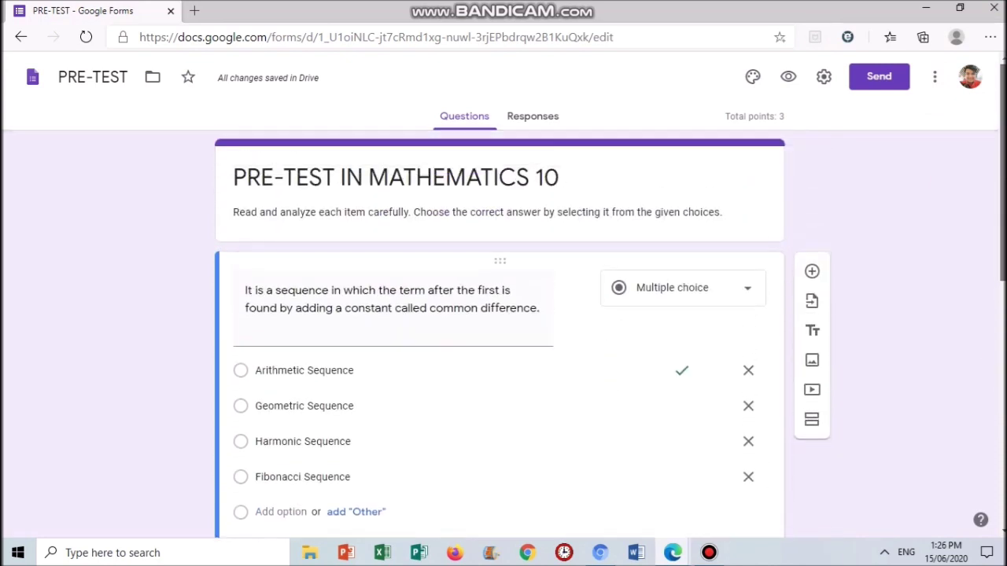
{"action": "left_click", "coordinate": [754, 77]}
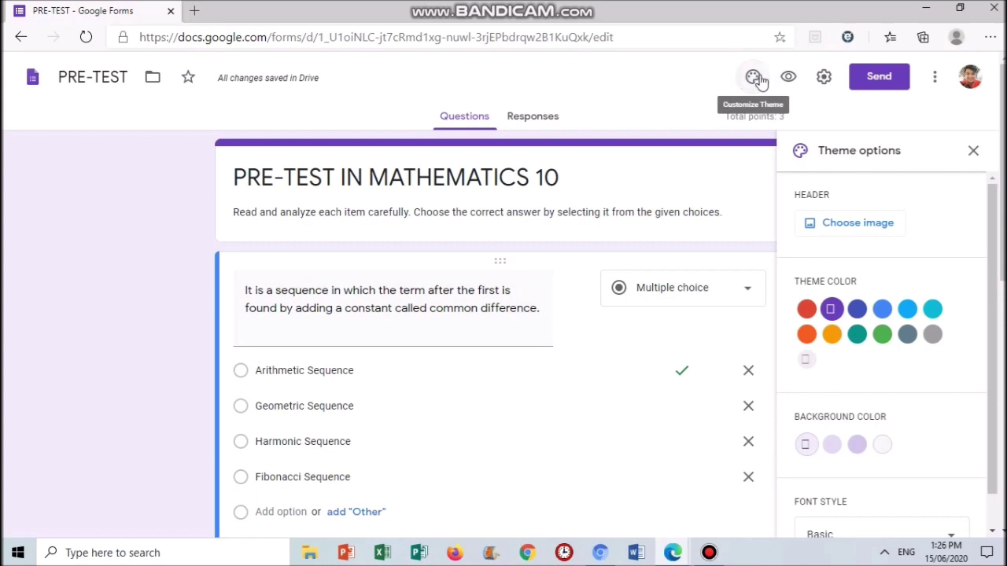
{"action": "left_click", "coordinate": [831, 338]}
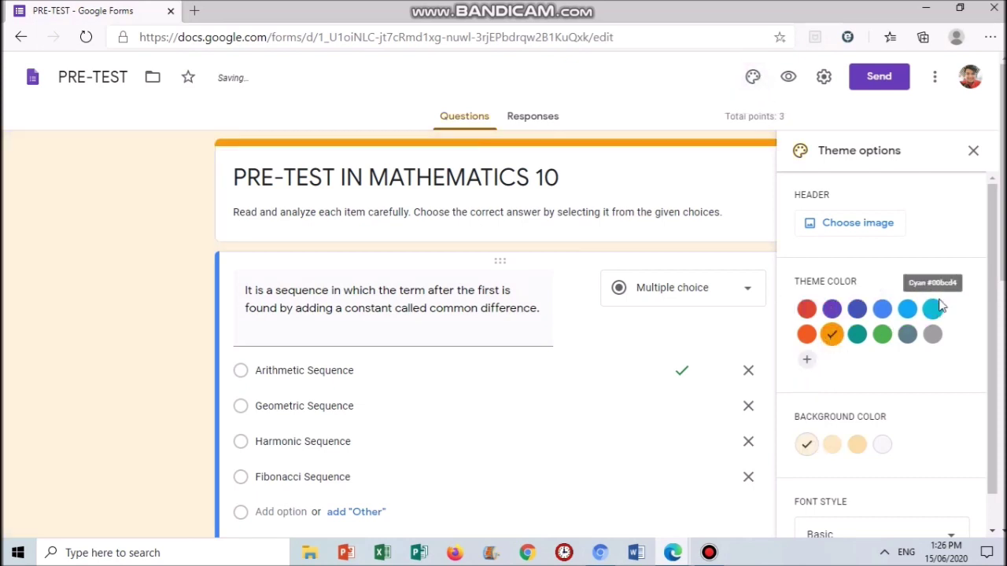
{"action": "left_click", "coordinate": [933, 309]}
{"action": "left_click", "coordinate": [859, 447]}
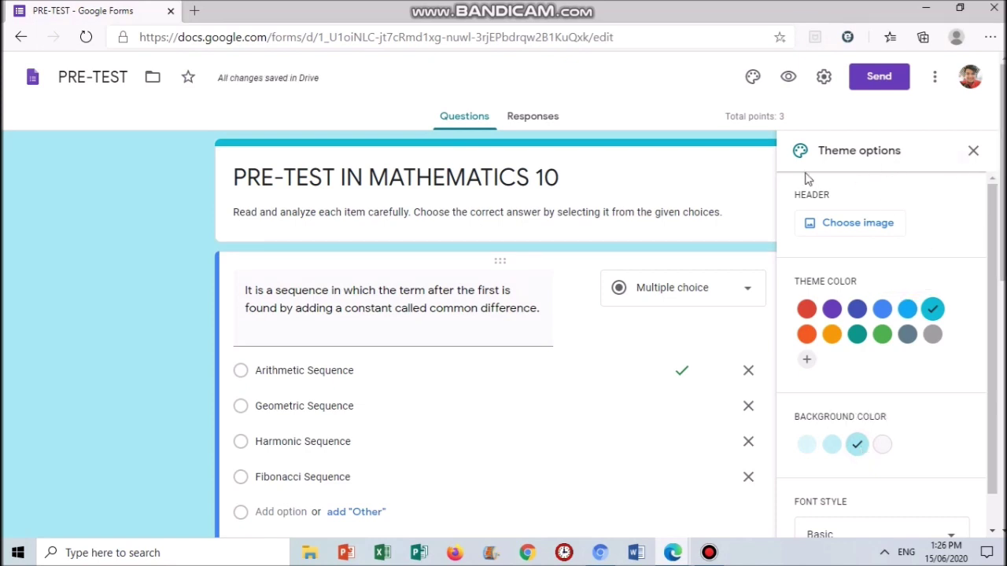
- Insert the red and purple ink-swirl image from the Work and School themes as the header, and set the theme color to dark magenta
{"action": "left_click", "coordinate": [823, 224]}
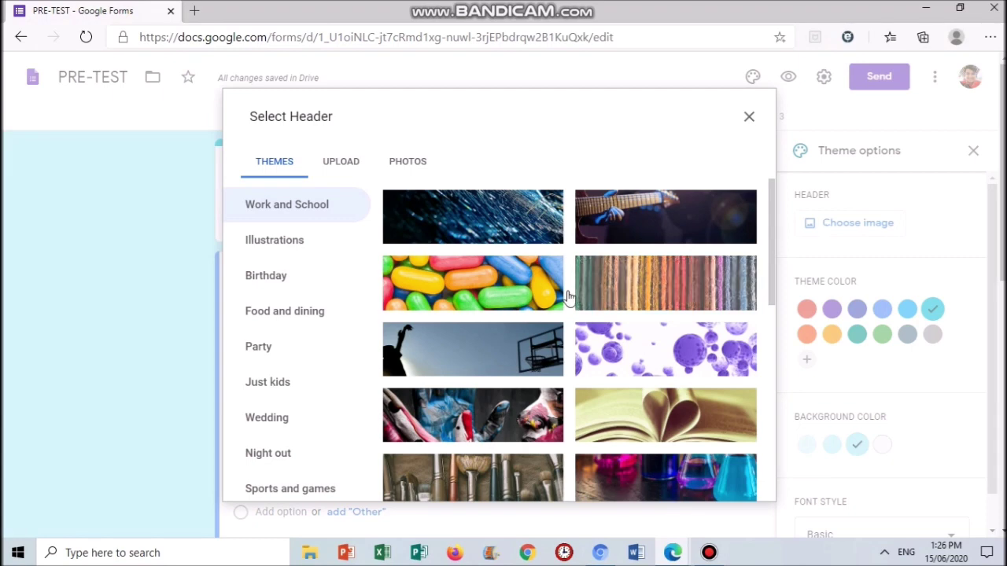
{"action": "left_click_drag", "start_coordinate": [773, 240], "coordinate": [770, 412]}
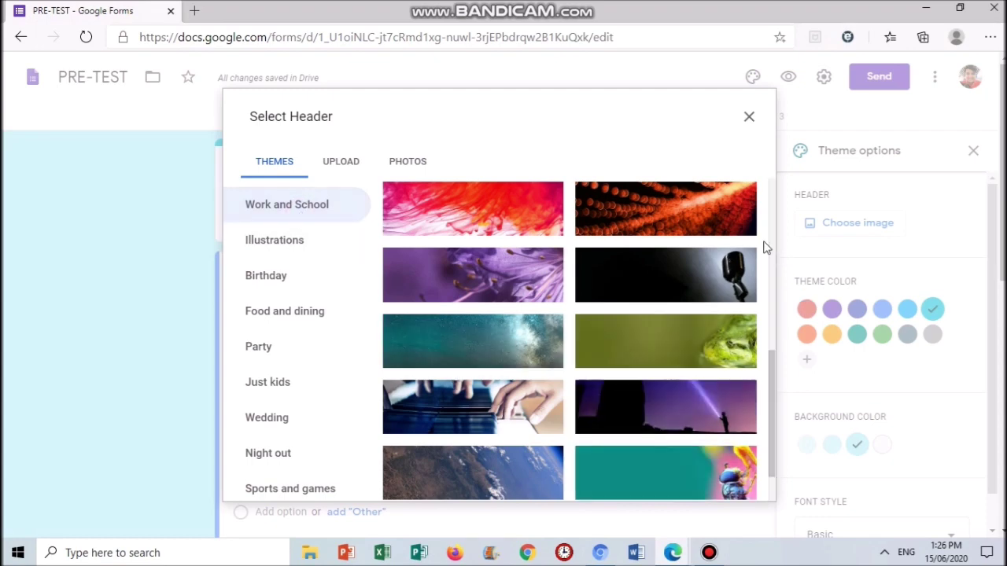
{"action": "left_click", "coordinate": [464, 220]}
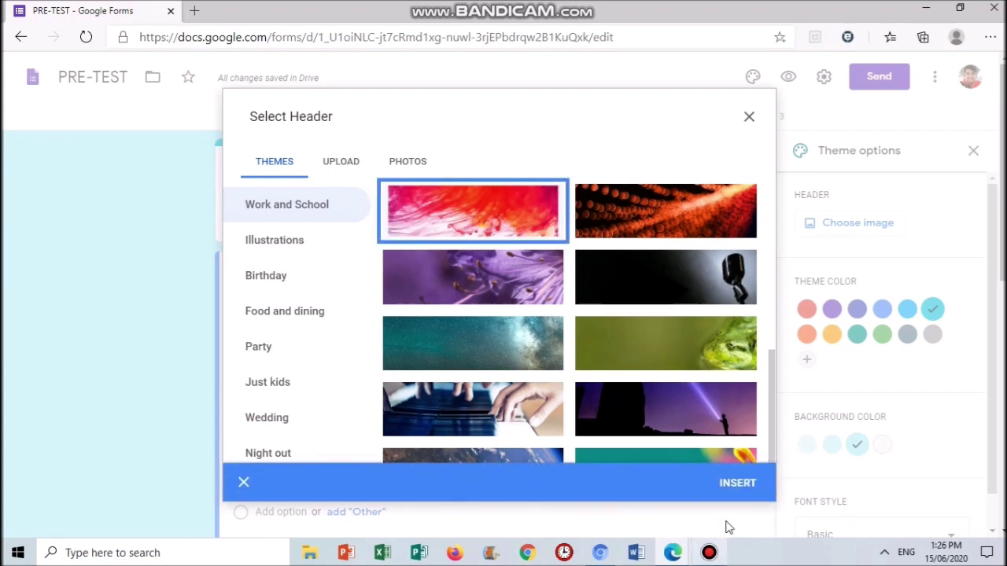
{"action": "left_click", "coordinate": [738, 483]}
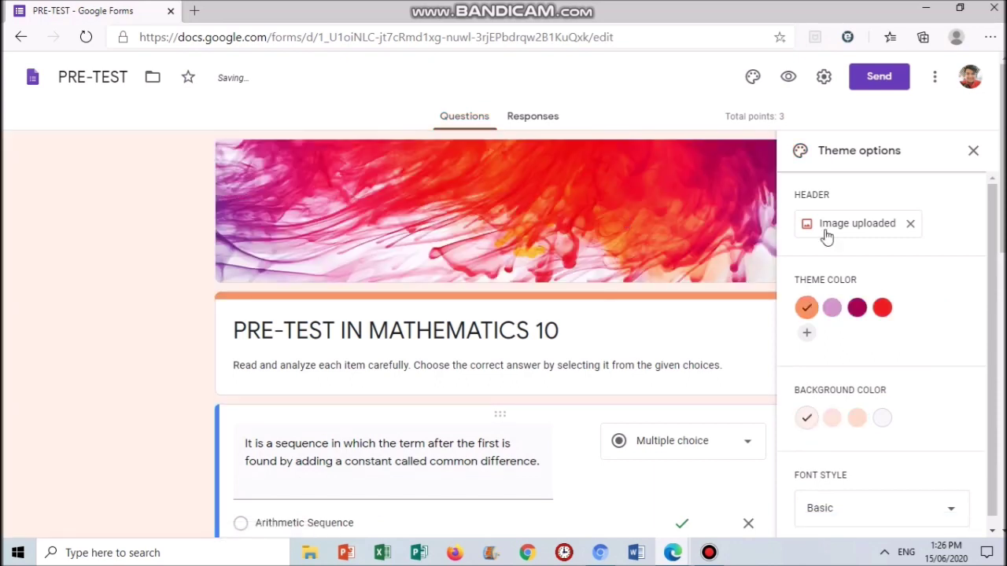
{"action": "left_click", "coordinate": [857, 309]}
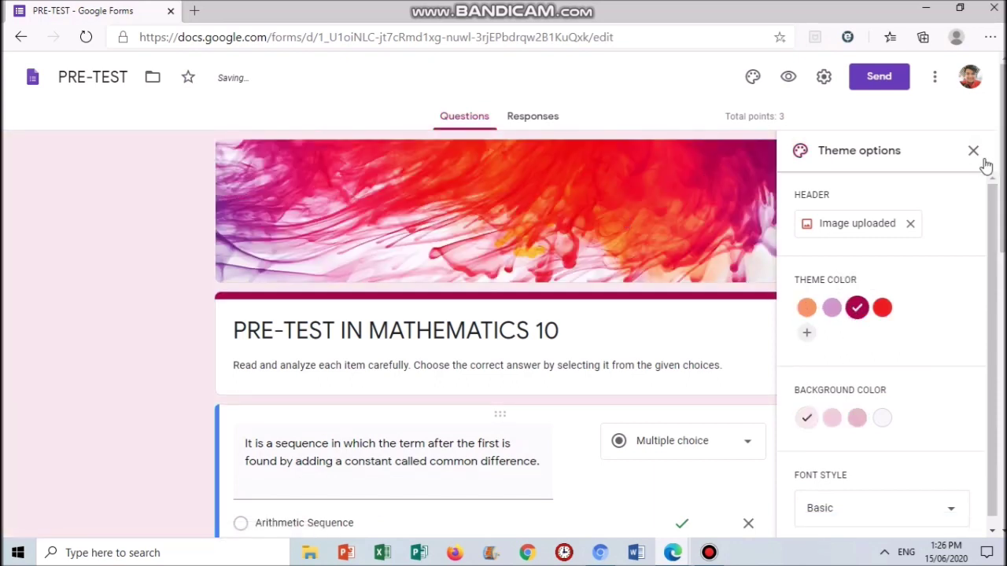
{"action": "left_click", "coordinate": [973, 152]}
{"action": "scroll", "coordinate": [500, 330], "scroll_direction": "down", "scroll_amount": 1}
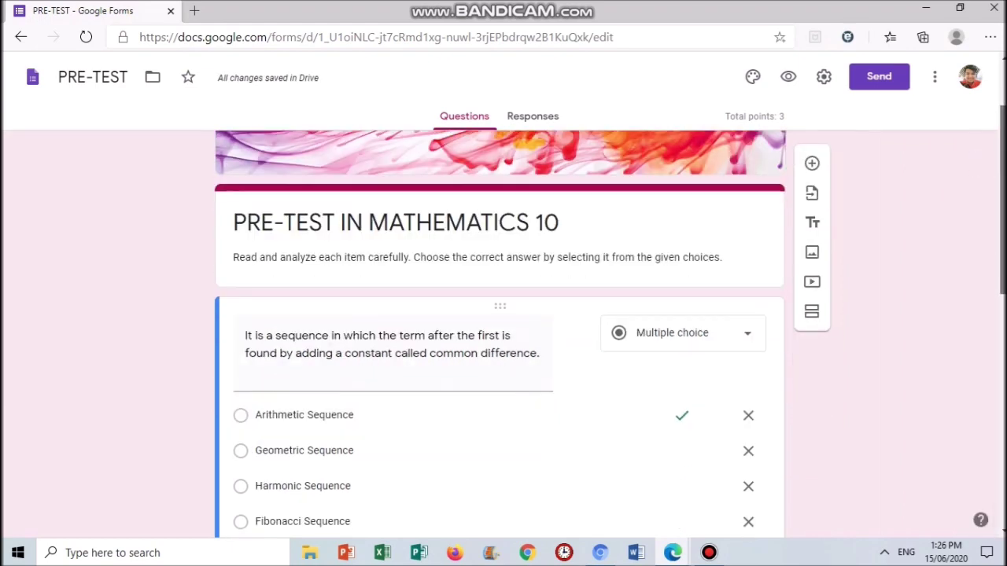
{"action": "scroll", "coordinate": [500, 331], "scroll_direction": "down", "scroll_amount": 2}
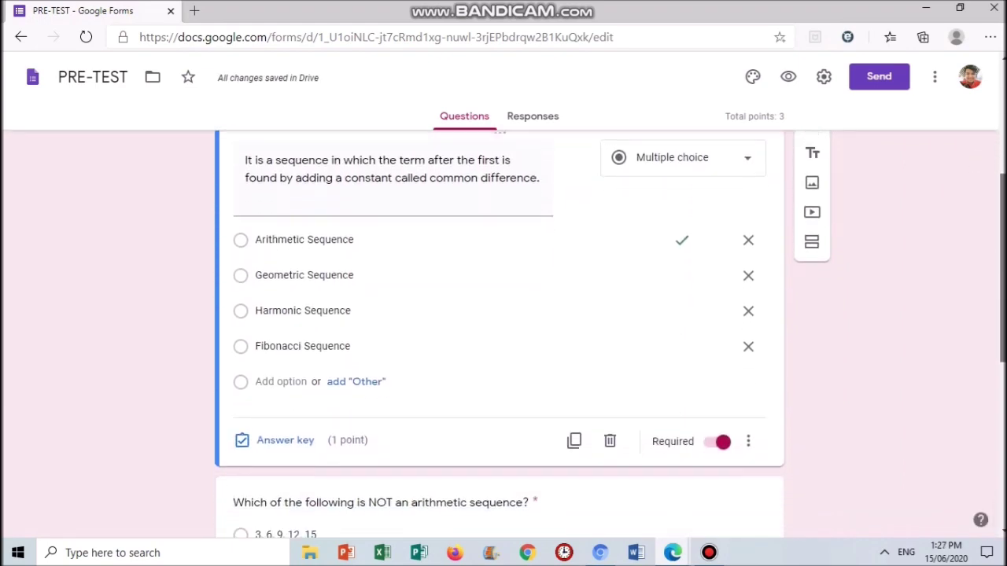
{"action": "scroll", "coordinate": [989, 204], "scroll_direction": "down", "scroll_amount": 4}
{"action": "scroll", "coordinate": [991, 158], "scroll_direction": "up", "scroll_amount": 8}
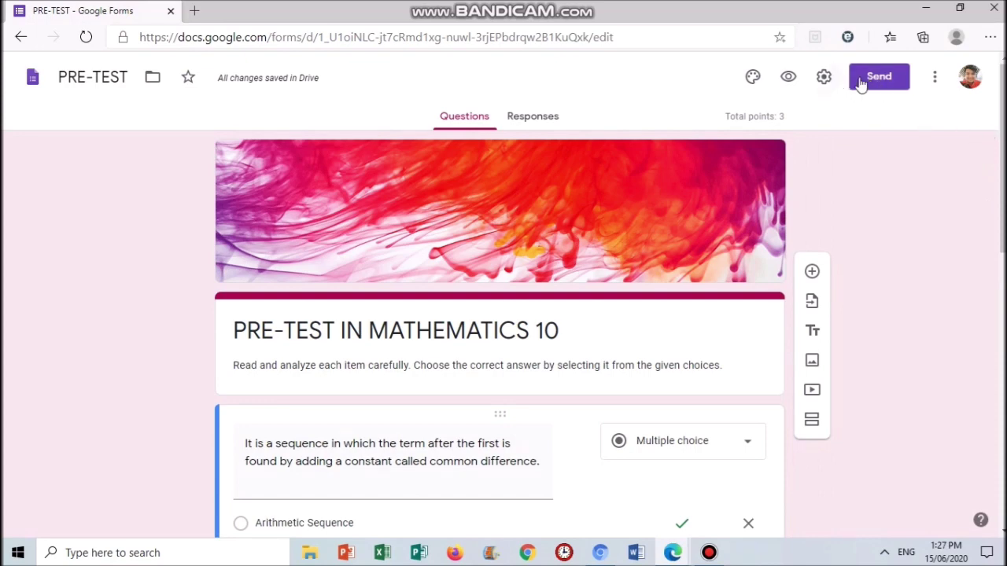
- In the form's general settings, collect email addresses, limit to 1 response, and remove the restriction to Department of Education users
{"action": "left_click", "coordinate": [824, 77]}
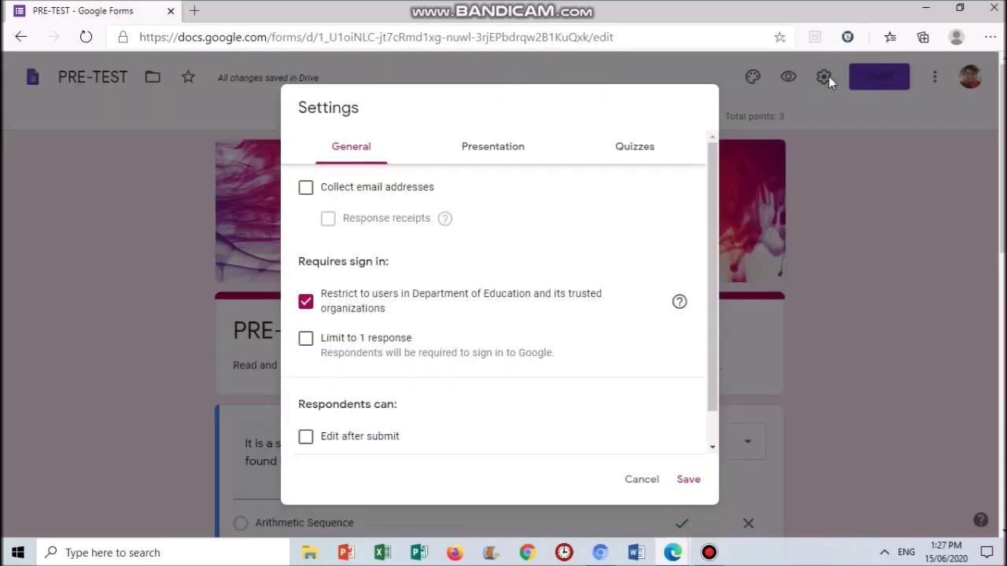
{"action": "left_click", "coordinate": [306, 190]}
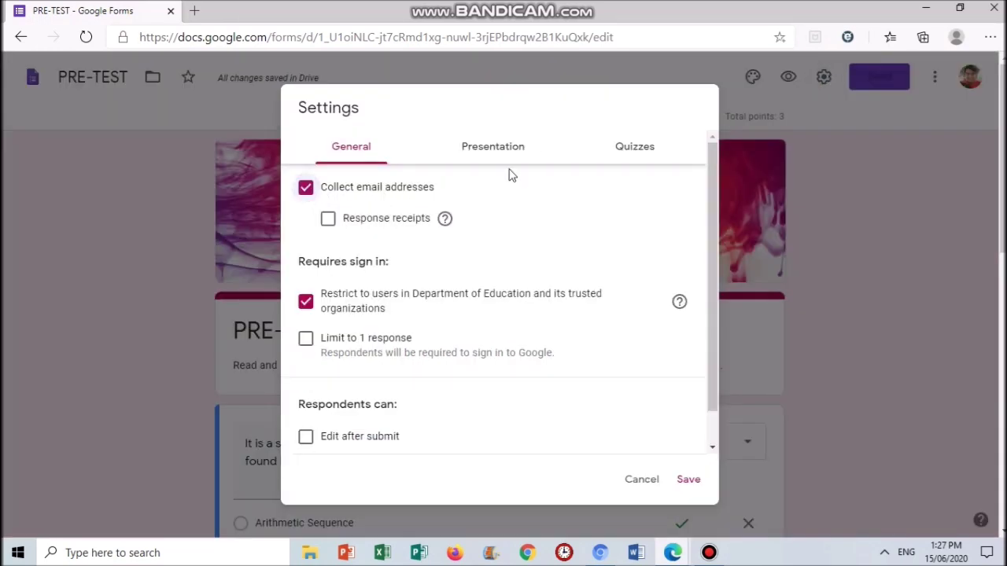
{"action": "left_click", "coordinate": [307, 340]}
{"action": "left_click", "coordinate": [306, 302]}
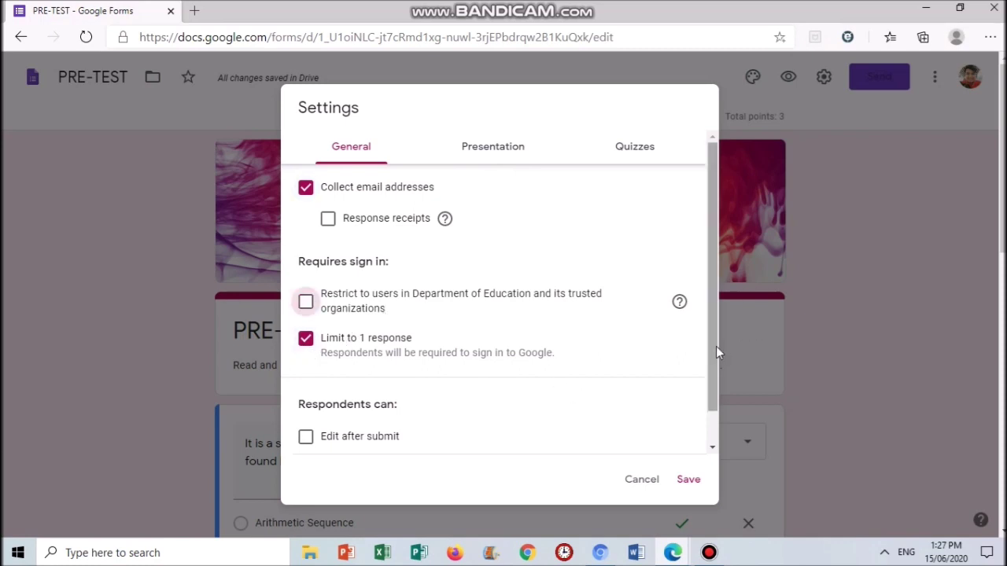
{"action": "left_click_drag", "start_coordinate": [715, 346], "coordinate": [701, 270]}
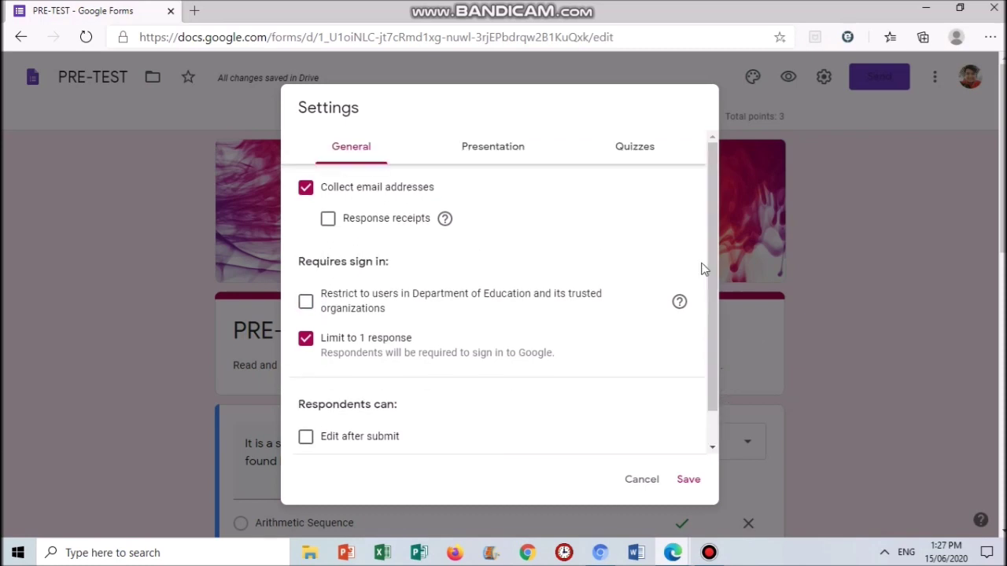
- Enable the progress bar and shuffled question order in the presentation settings
{"action": "left_click", "coordinate": [494, 148]}
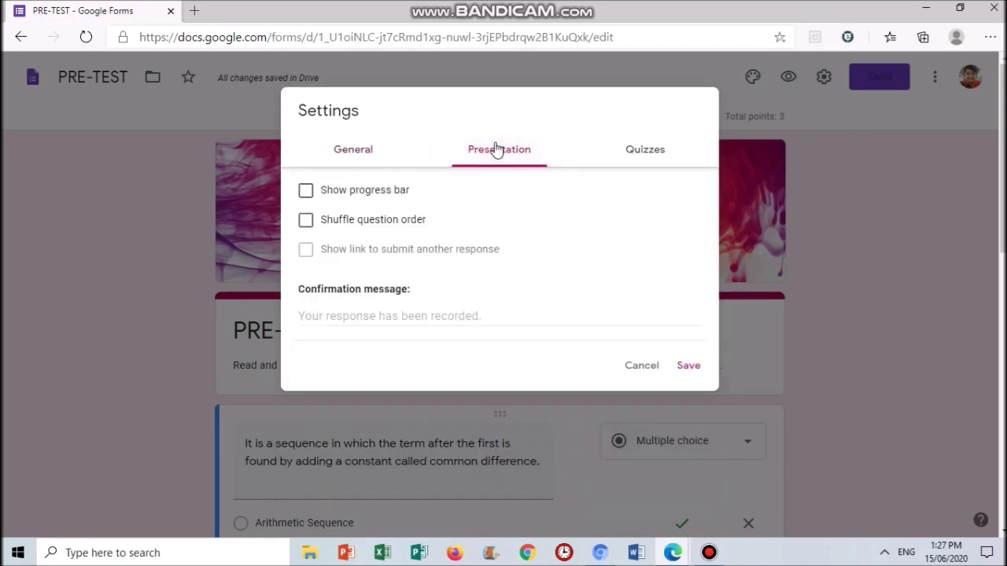
{"action": "left_click", "coordinate": [306, 191]}
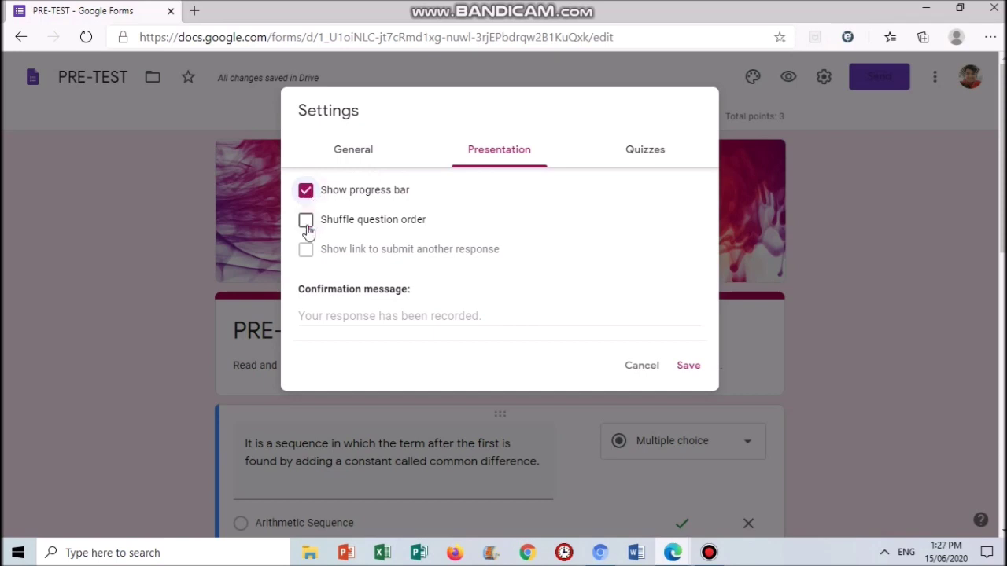
{"action": "left_click", "coordinate": [306, 221]}
- Open the form's quiz settings at the grade release and respondent visibility options
{"action": "left_click", "coordinate": [645, 151]}
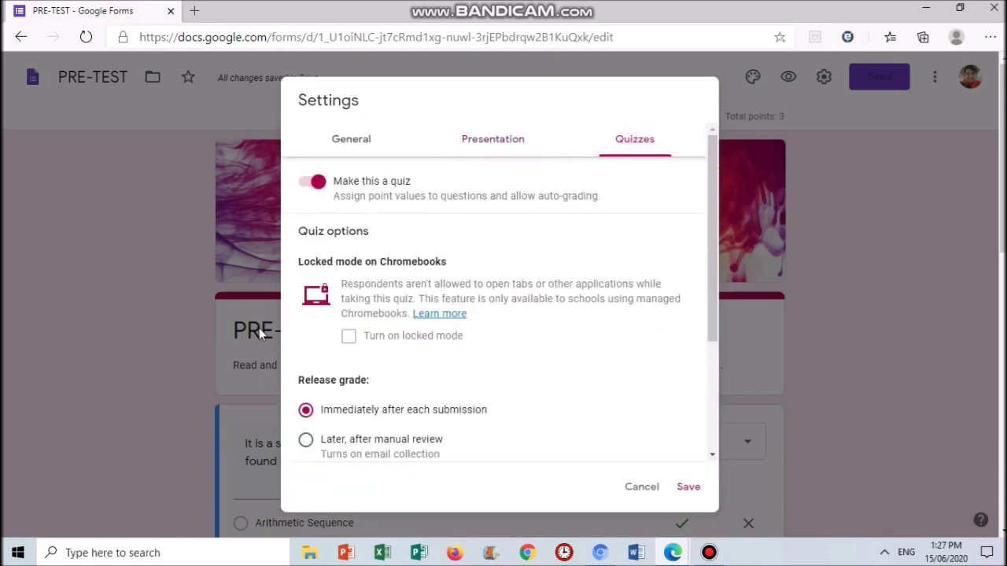
{"action": "scroll", "coordinate": [715, 236], "scroll_direction": "down", "scroll_amount": 1}
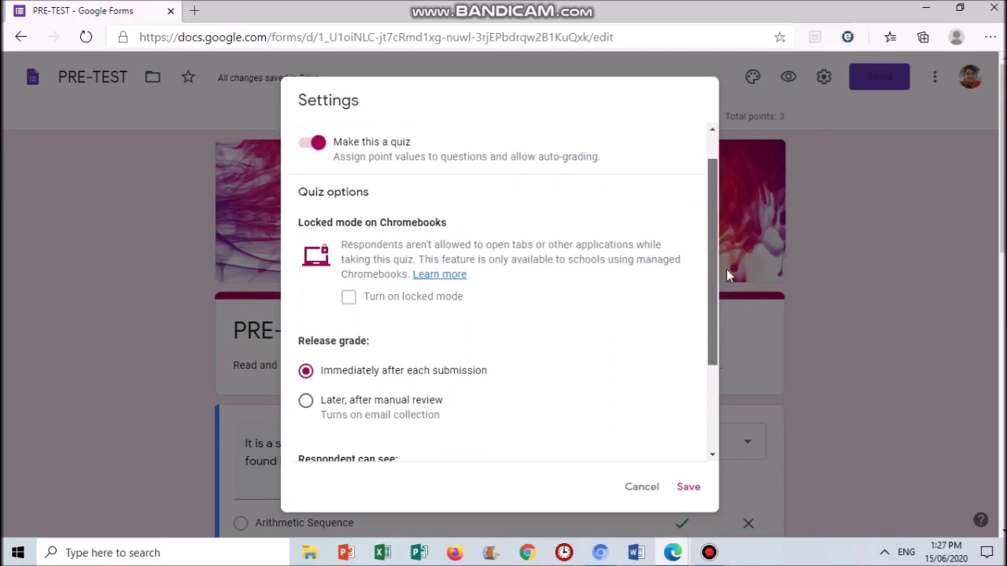
{"action": "left_click_drag", "start_coordinate": [727, 270], "coordinate": [732, 353]}
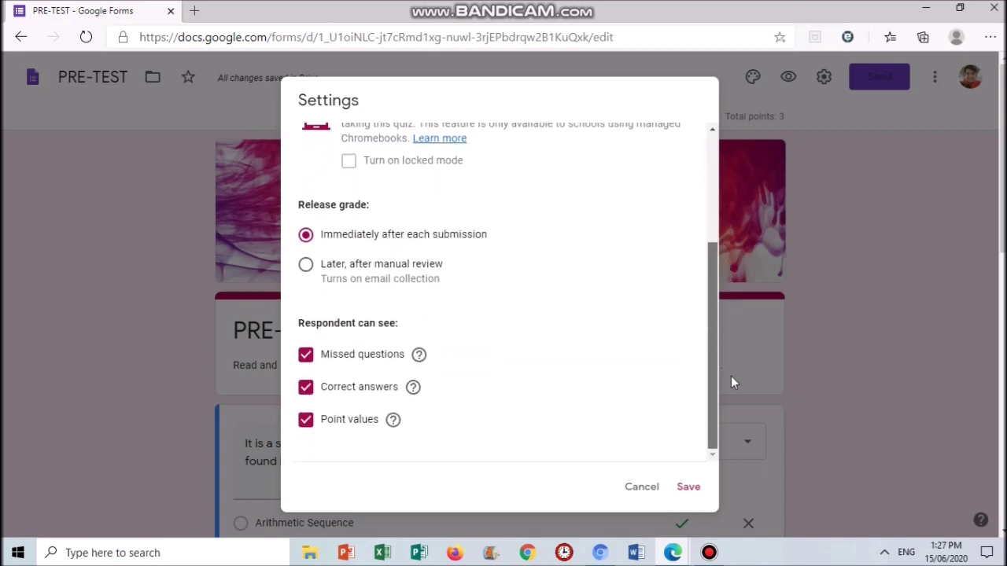
{"action": "left_click", "coordinate": [308, 388]}
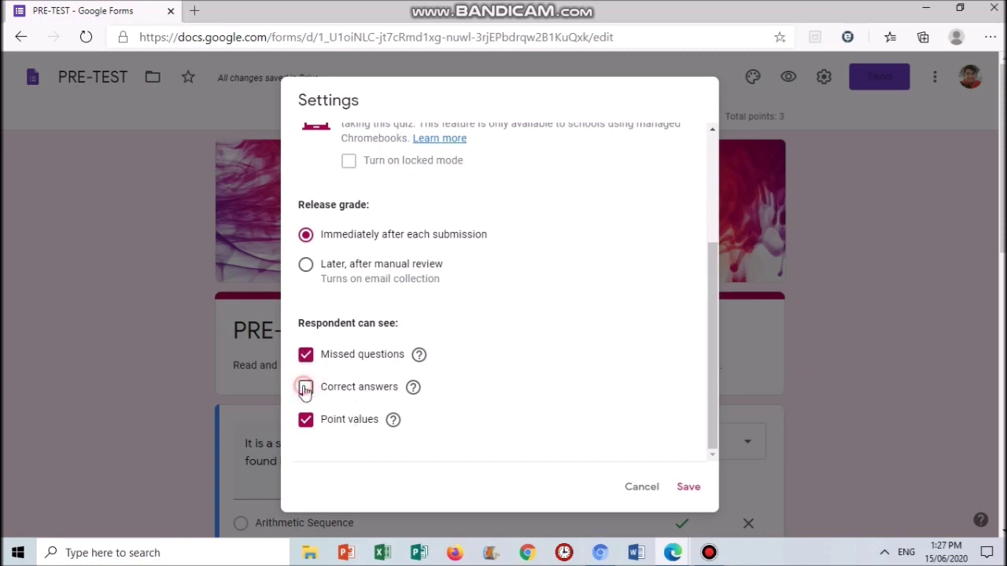
{"action": "left_click", "coordinate": [305, 387]}
{"action": "left_click", "coordinate": [305, 388]}
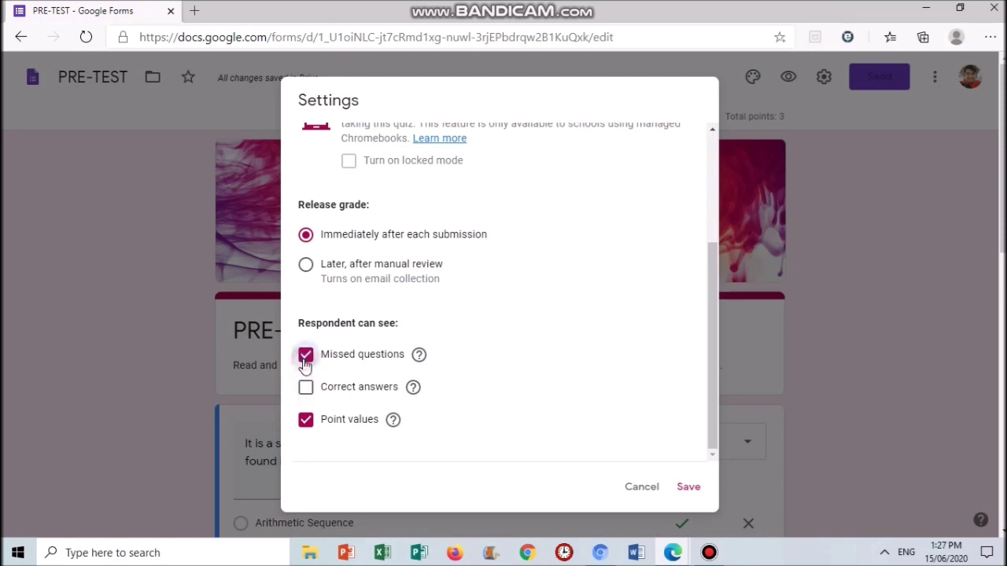
{"action": "left_click", "coordinate": [306, 358]}
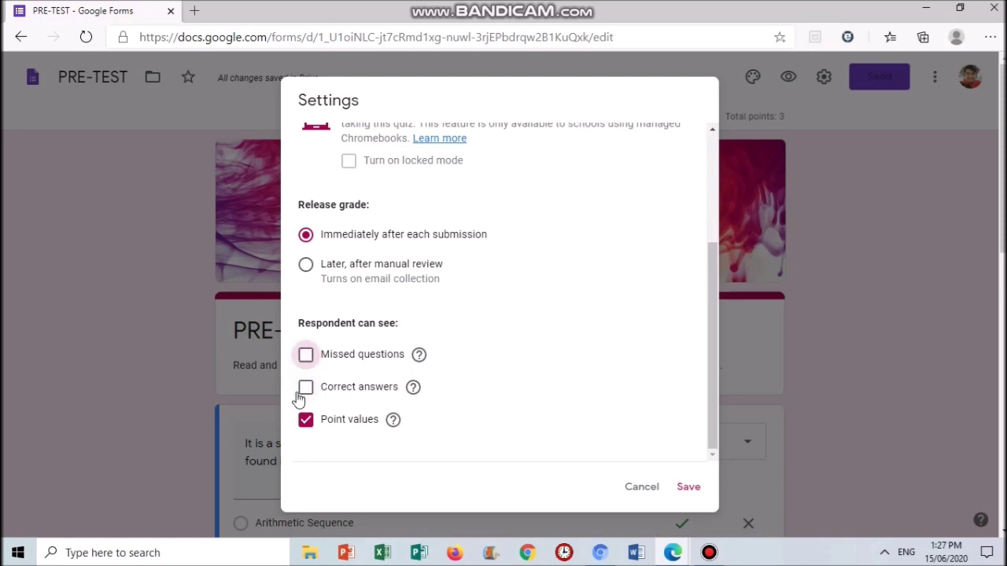
{"action": "left_click", "coordinate": [307, 358]}
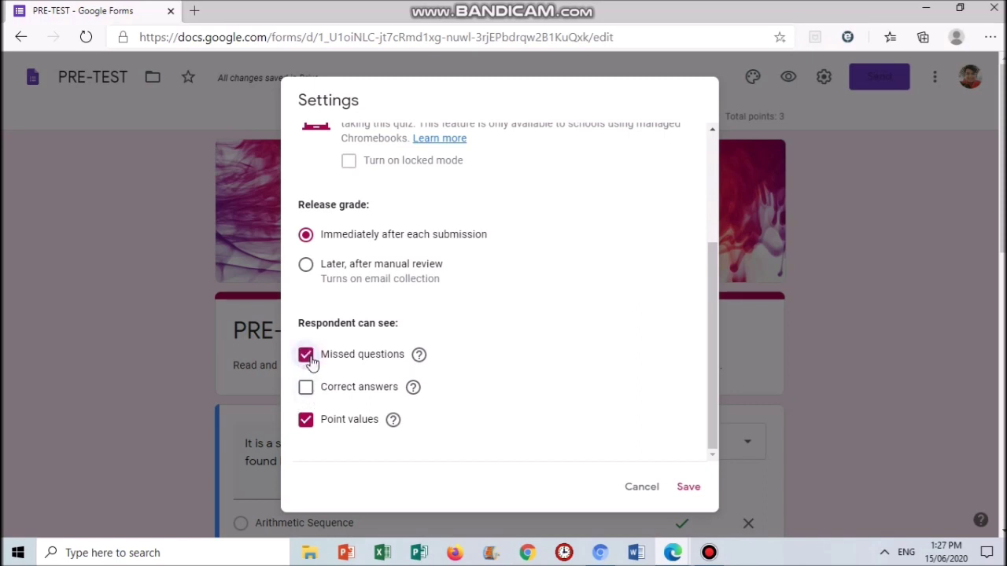
{"action": "mouse_move", "coordinate": [416, 359]}
{"action": "left_click", "coordinate": [307, 390]}
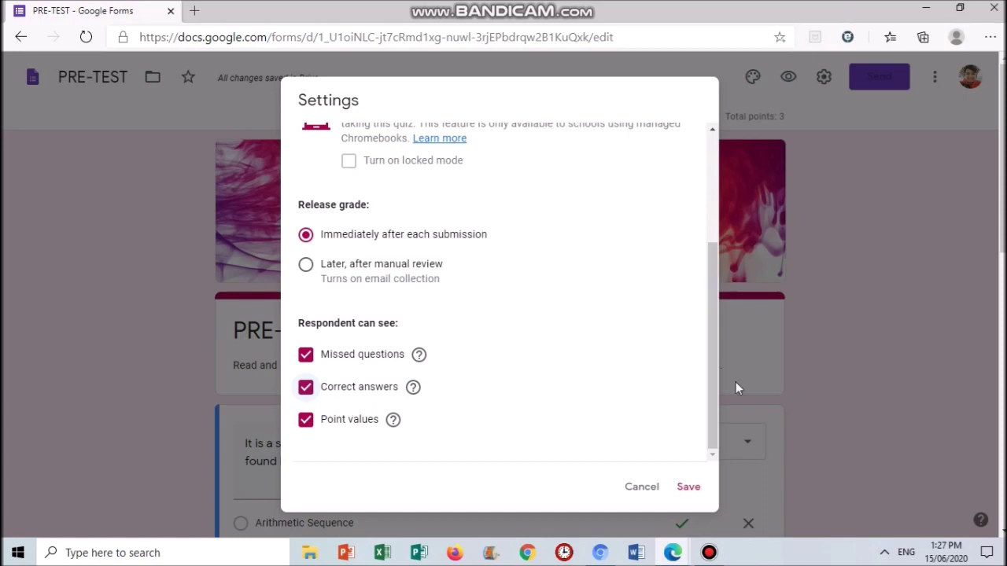
- Set the quiz grades to be released later, after manual review
{"action": "left_click", "coordinate": [305, 265]}
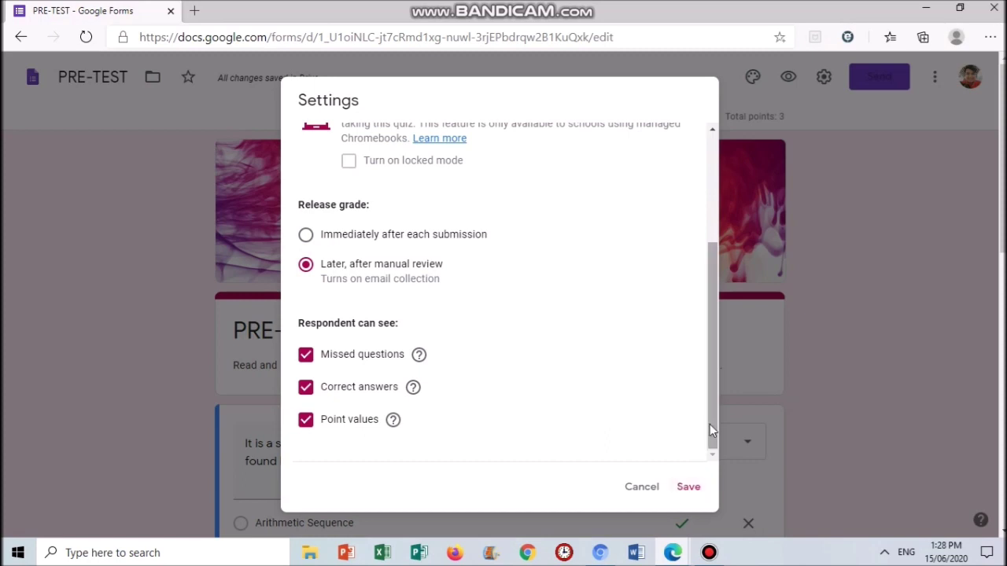
{"action": "left_click_drag", "start_coordinate": [709, 420], "coordinate": [708, 220]}
- Set the confirmation message to "Thank you for answering the quiz. Your scores will be released after the given time frame." and save the settings
{"action": "left_click", "coordinate": [509, 150]}
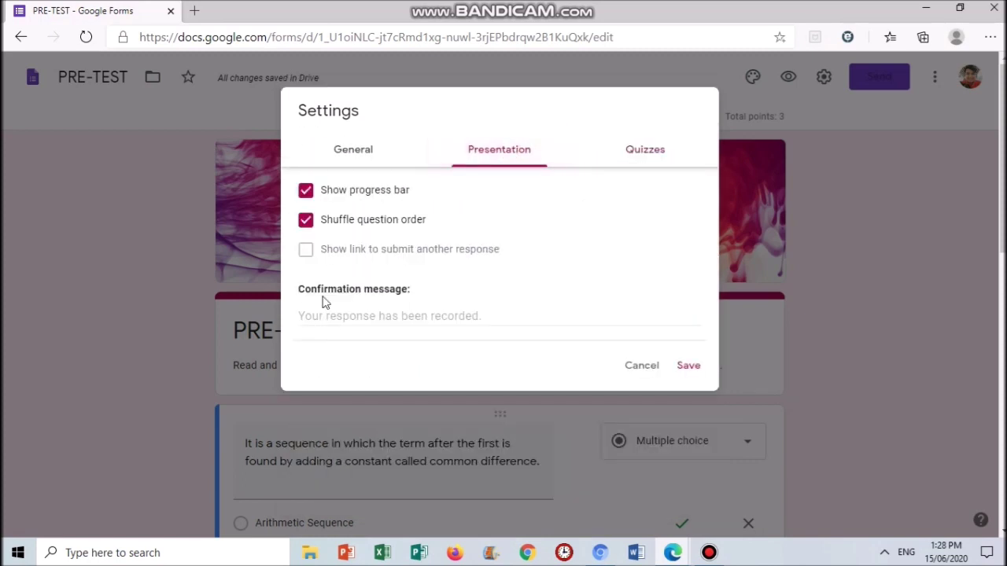
{"action": "left_click", "coordinate": [346, 315]}
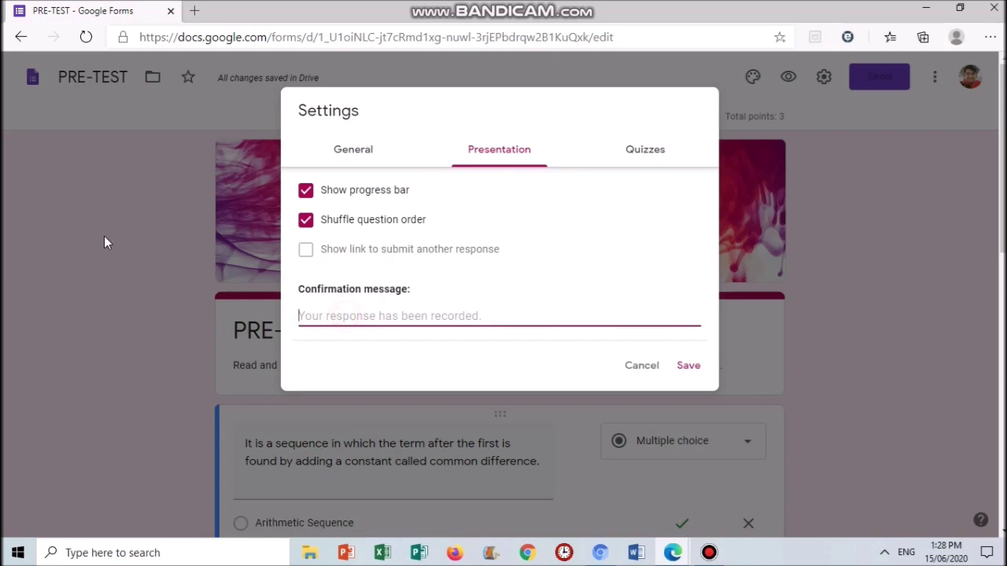
{"action": "type", "text": "Thank you for answering th"}
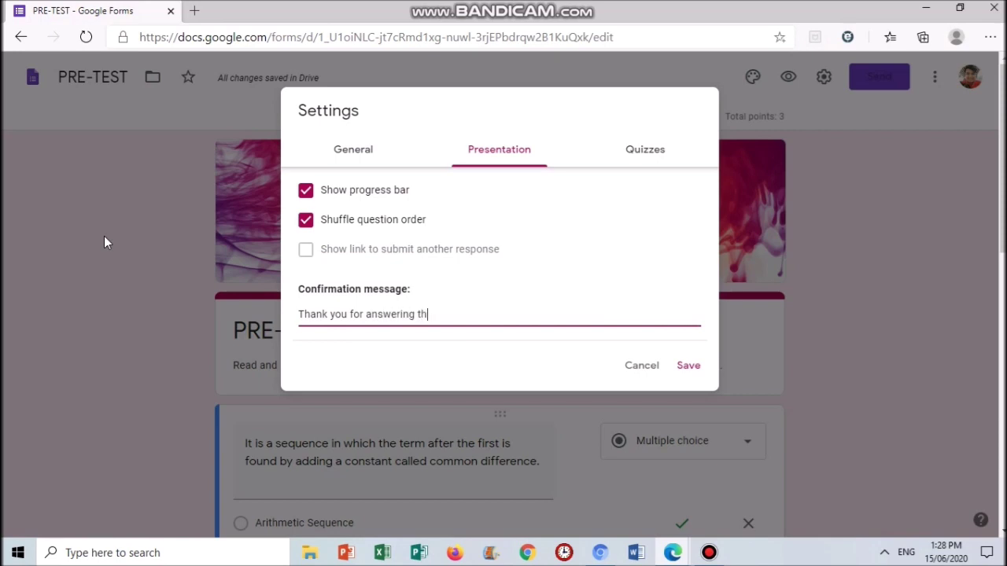
{"action": "type", "text": "e quiz. Your scores wu"}
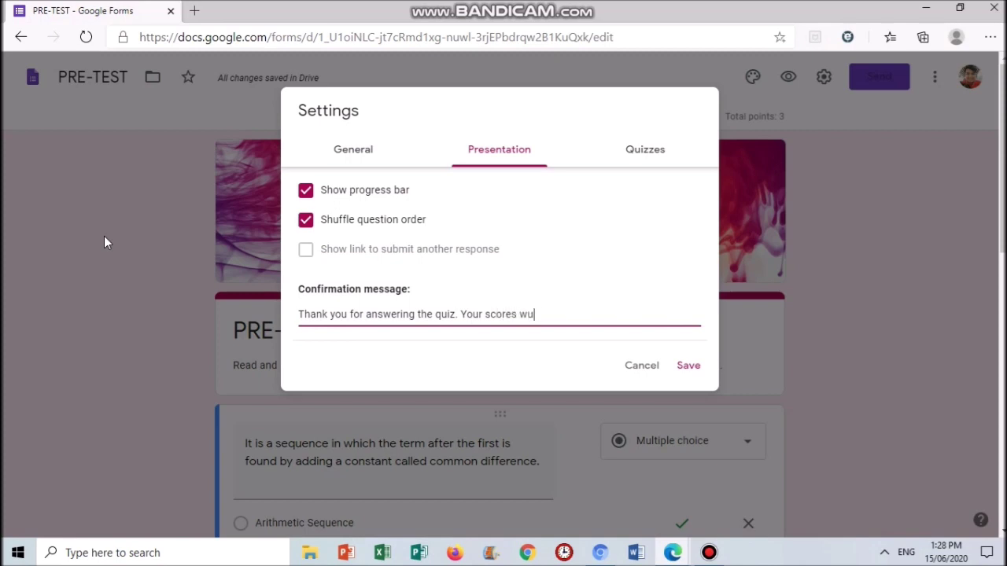
{"action": "key", "text": "BackSpace"}
{"action": "type", "text": "ill be released after the given"}
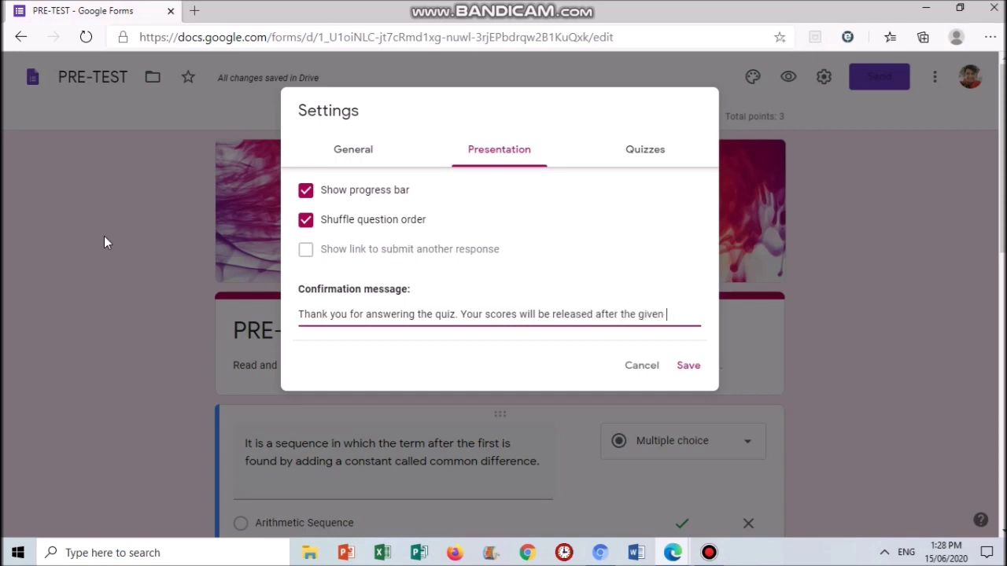
{"action": "type", "text": " time frame."}
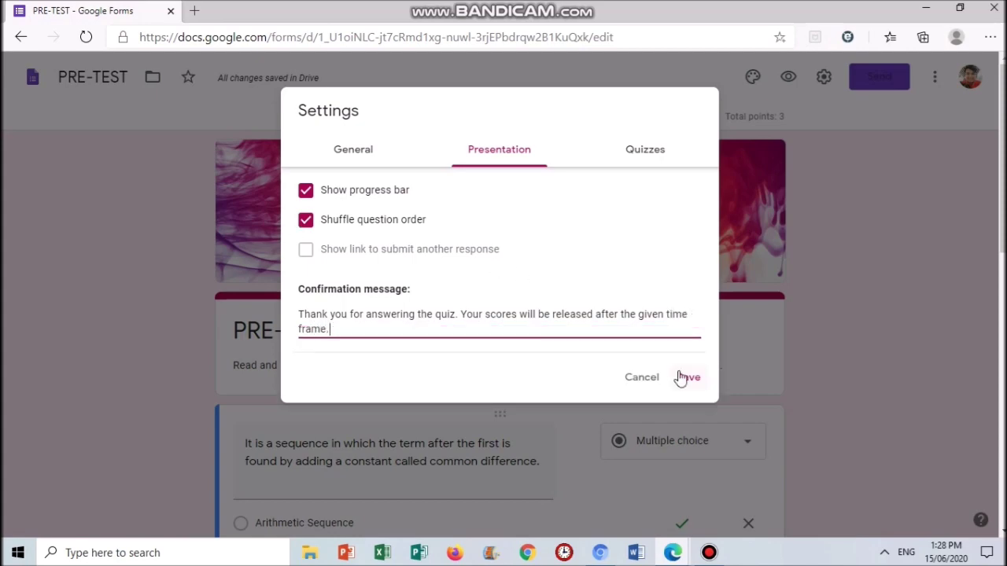
{"action": "left_click", "coordinate": [685, 377]}
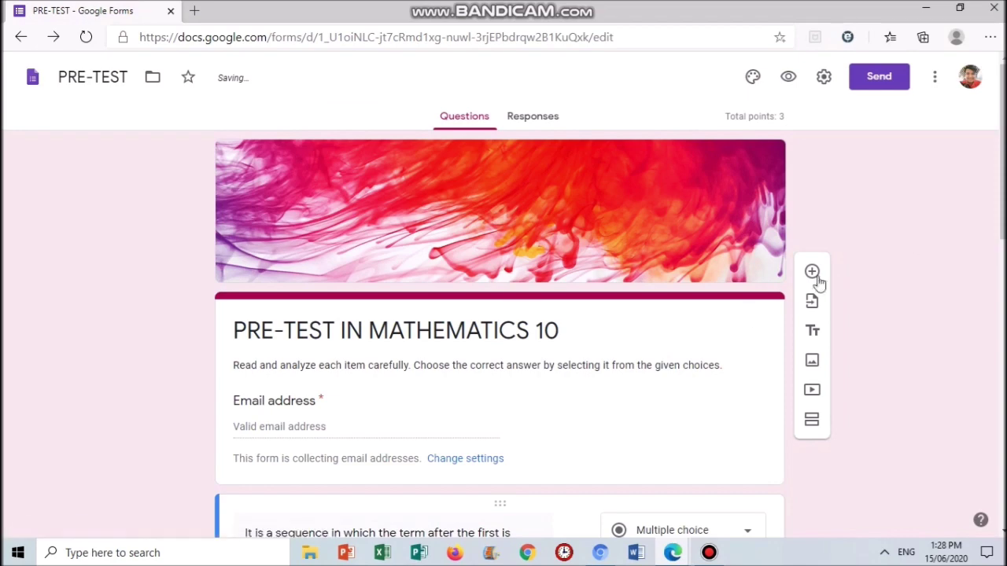
- Copy the shortened link for sharing the form, and close the sending options
{"action": "scroll", "coordinate": [998, 236], "scroll_direction": "down", "scroll_amount": 2}
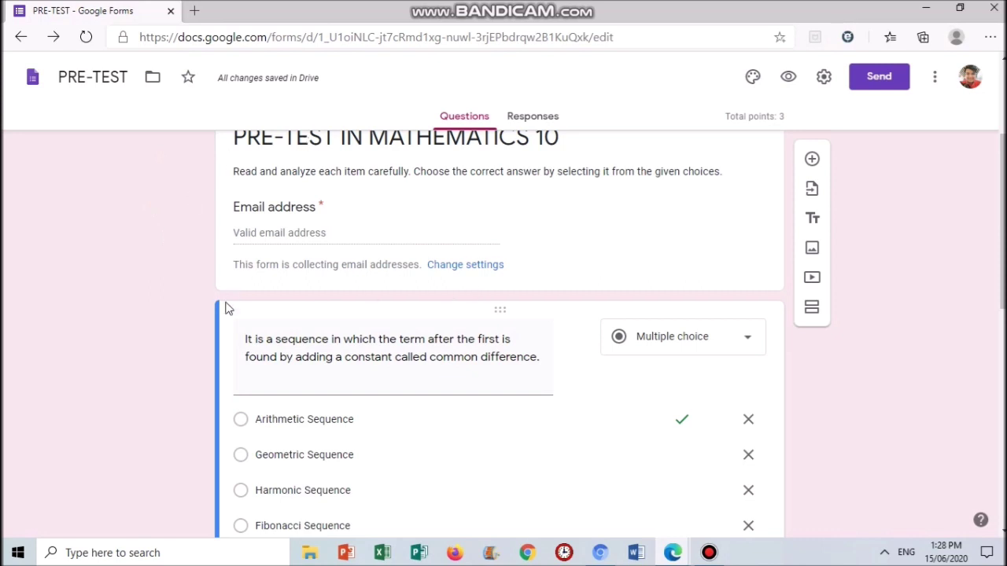
{"action": "scroll", "coordinate": [1002, 220], "scroll_direction": "up", "scroll_amount": 3}
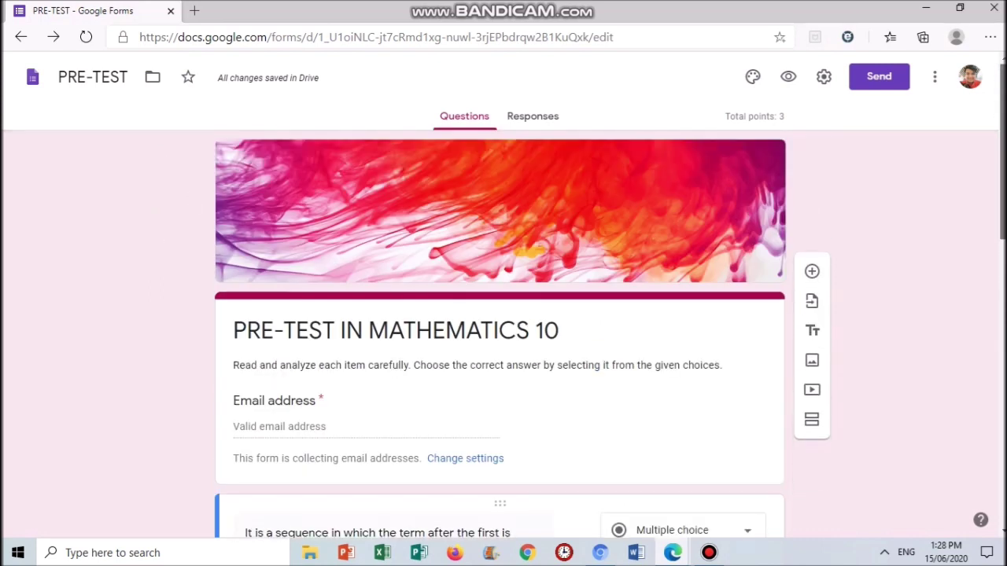
{"action": "left_click", "coordinate": [861, 76]}
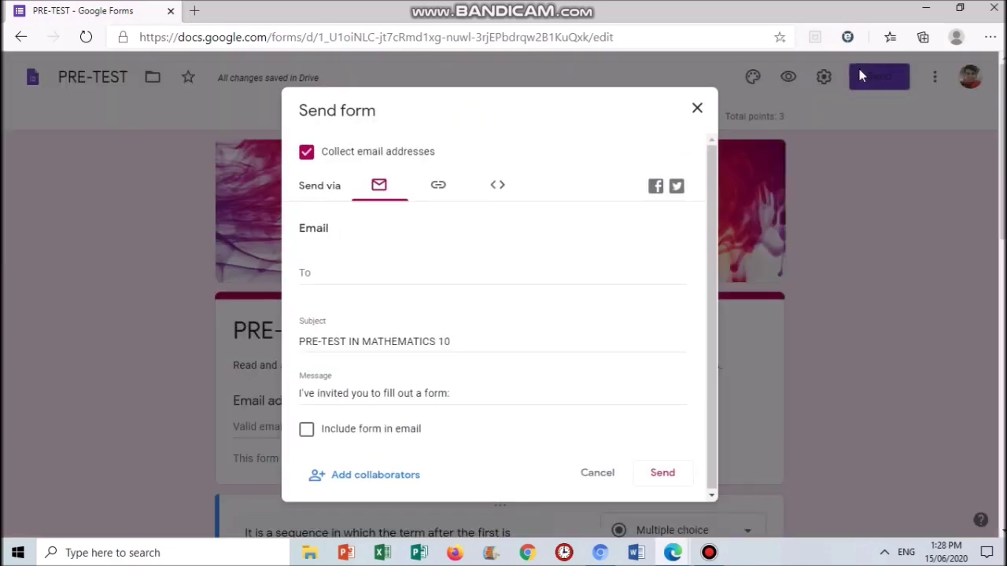
{"action": "left_click_drag", "start_coordinate": [710, 189], "coordinate": [714, 210]}
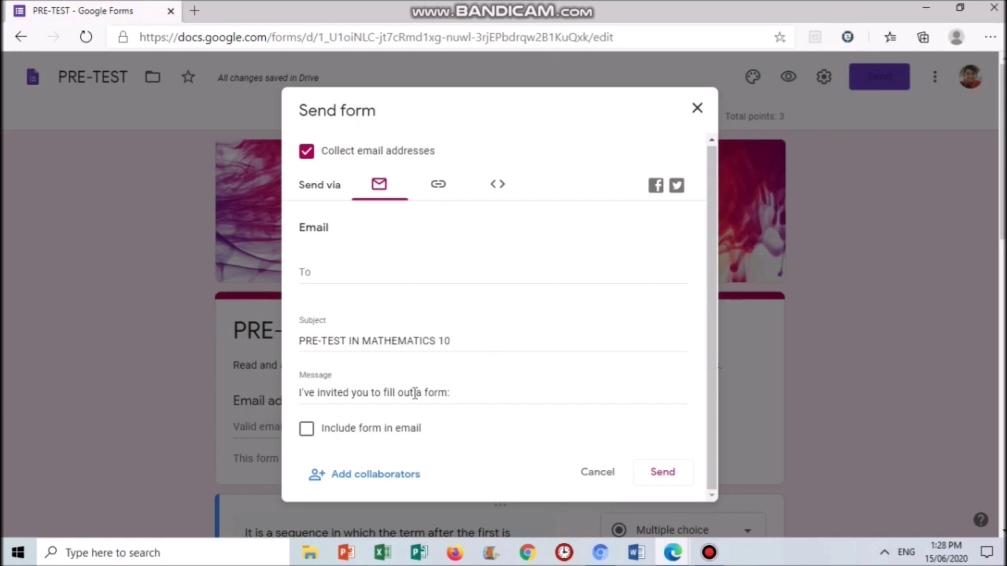
{"action": "left_click", "coordinate": [437, 187]}
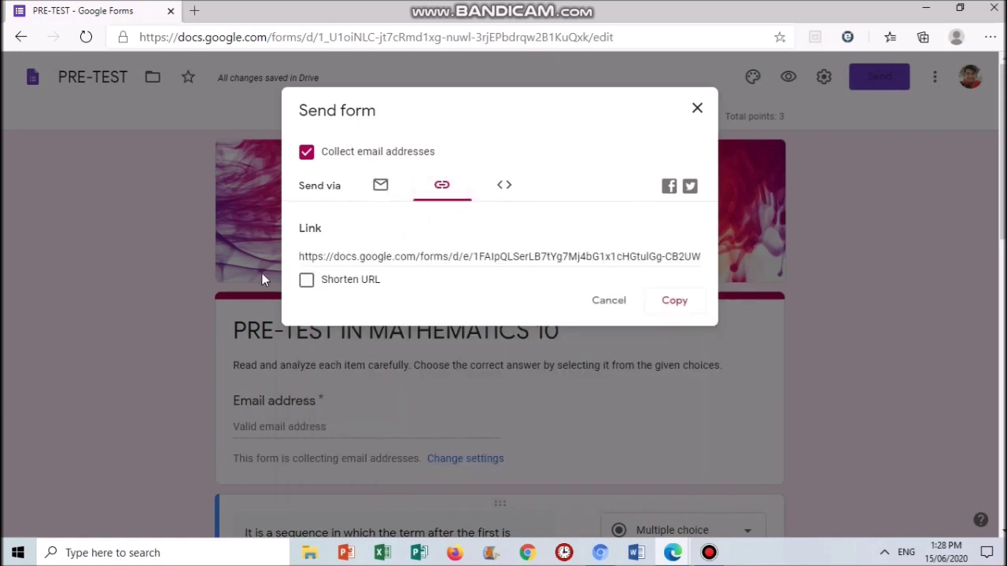
{"action": "left_click", "coordinate": [306, 281]}
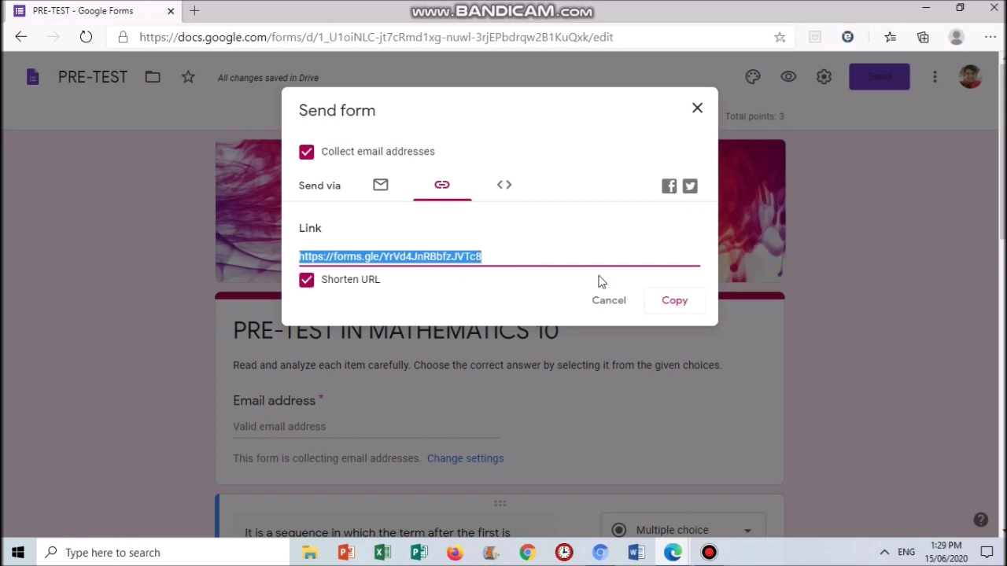
{"action": "left_click", "coordinate": [686, 313]}
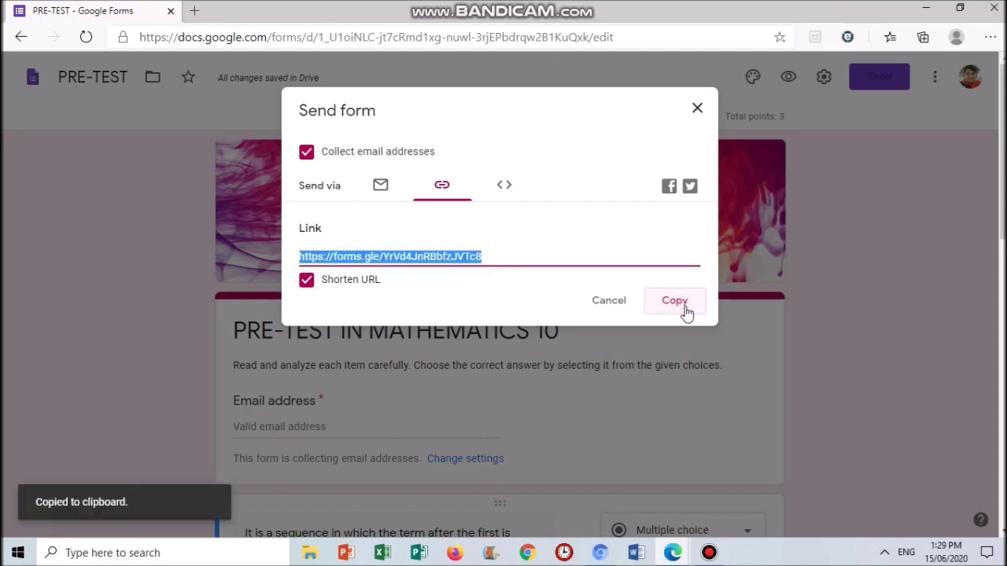
{"action": "left_click", "coordinate": [697, 110]}
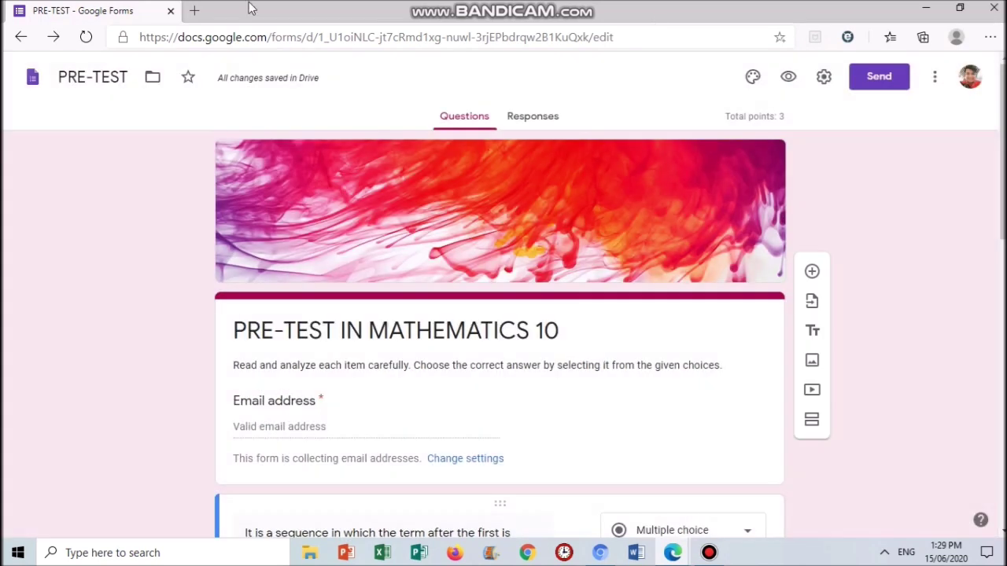
- Load the copied form link in a new browser tab and look through the quiz as a respondent
{"action": "left_click", "coordinate": [195, 11]}
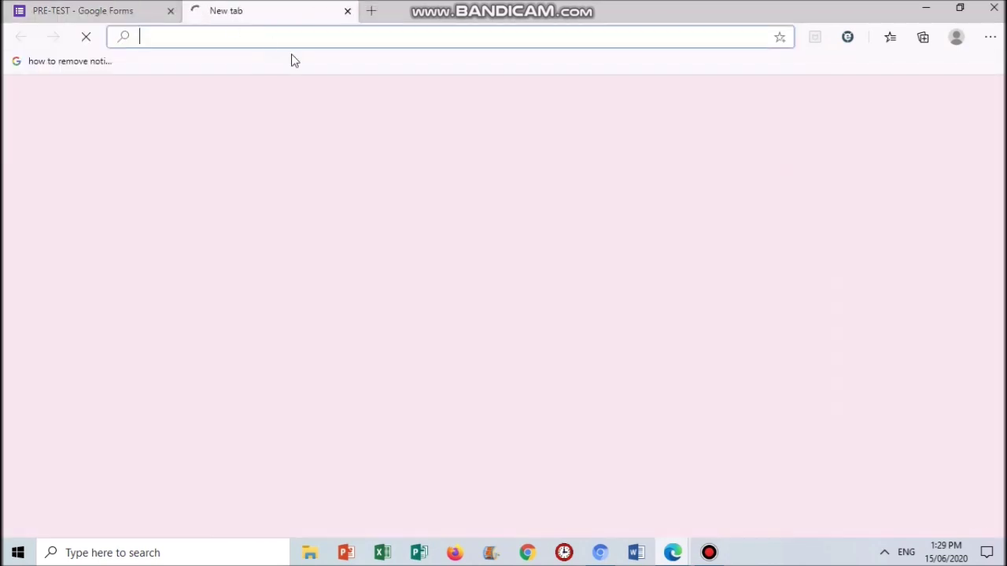
{"action": "key", "text": "ctrl+v"}
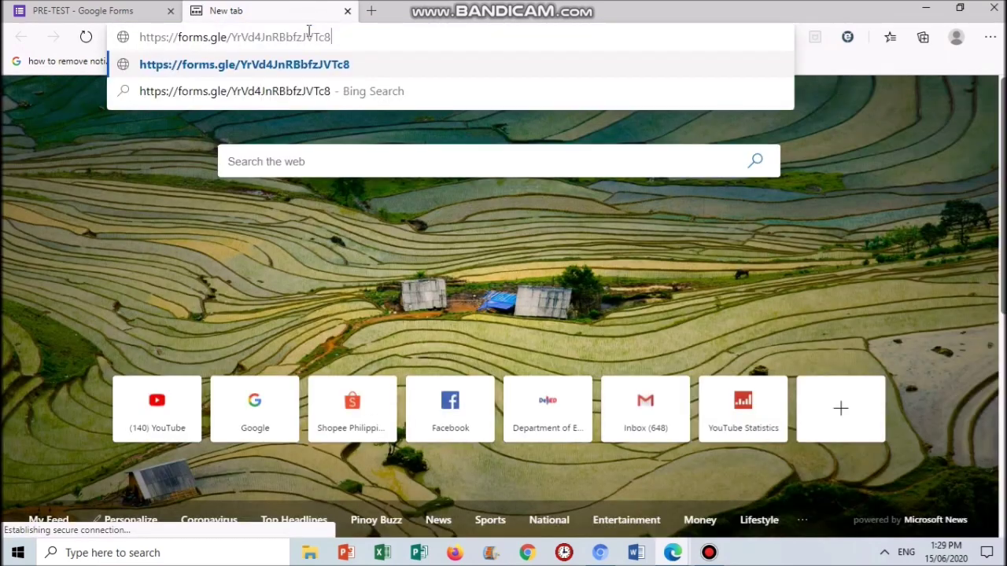
{"action": "key", "text": "Return"}
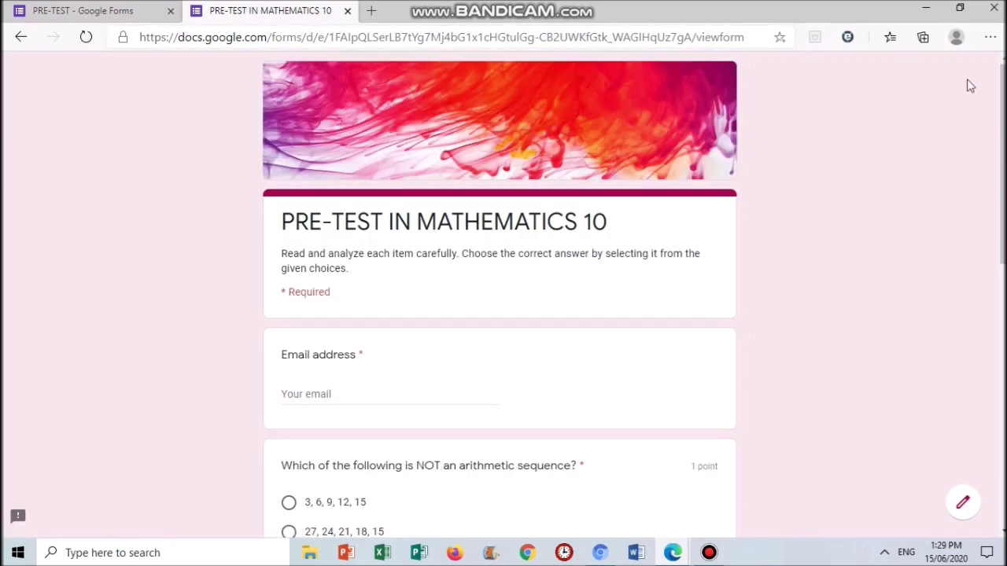
{"action": "scroll", "coordinate": [1002, 158], "scroll_direction": "down", "scroll_amount": 4}
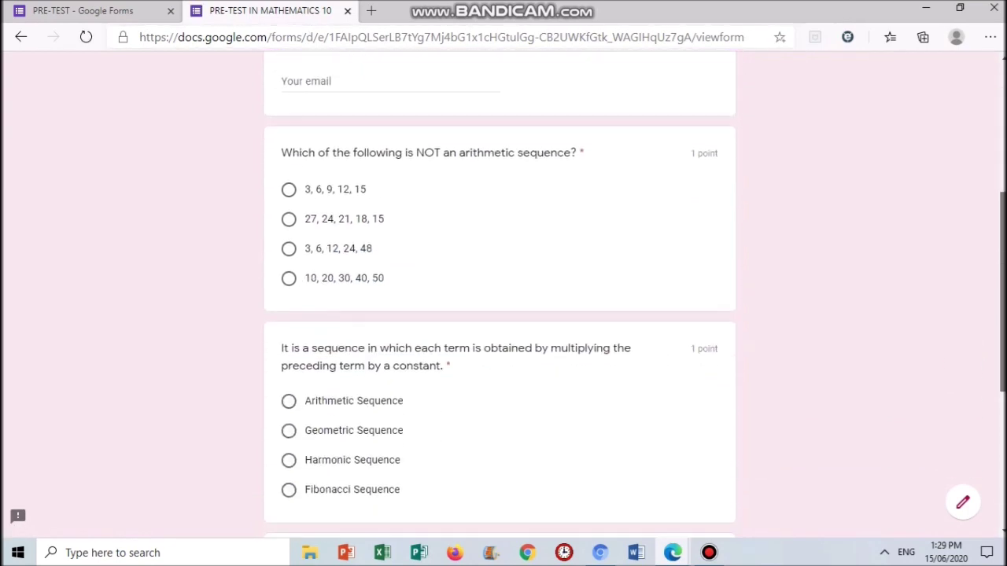
{"action": "scroll", "coordinate": [1003, 447], "scroll_direction": "down", "scroll_amount": 4}
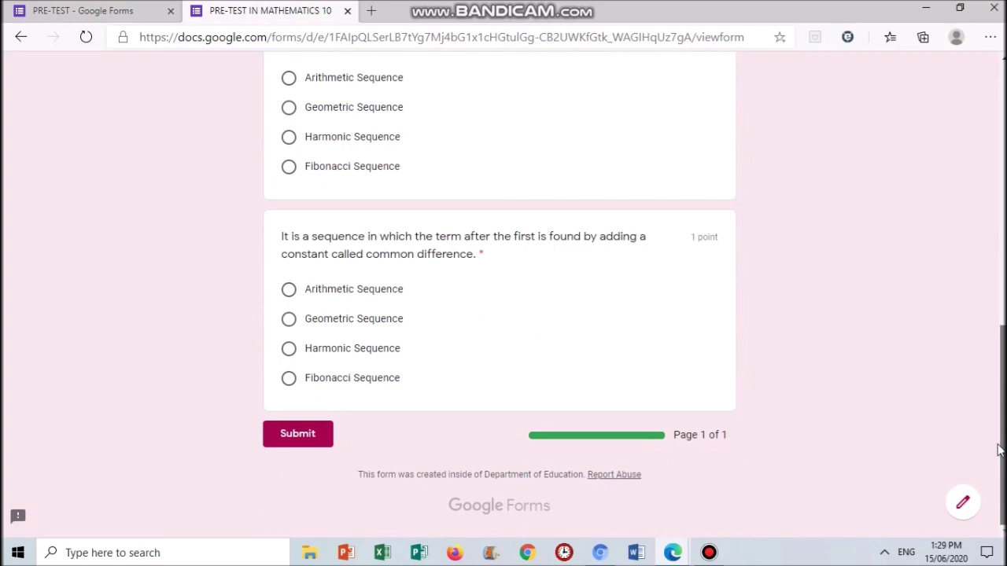
- Fill in the respondent's Gmail address from the saved entries and answer the NOT-an-arithmetic-sequence question with "3, 6, 12, 24, 48"
{"action": "left_click_drag", "start_coordinate": [1001, 419], "coordinate": [996, 128]}
{"action": "left_click", "coordinate": [309, 397]}
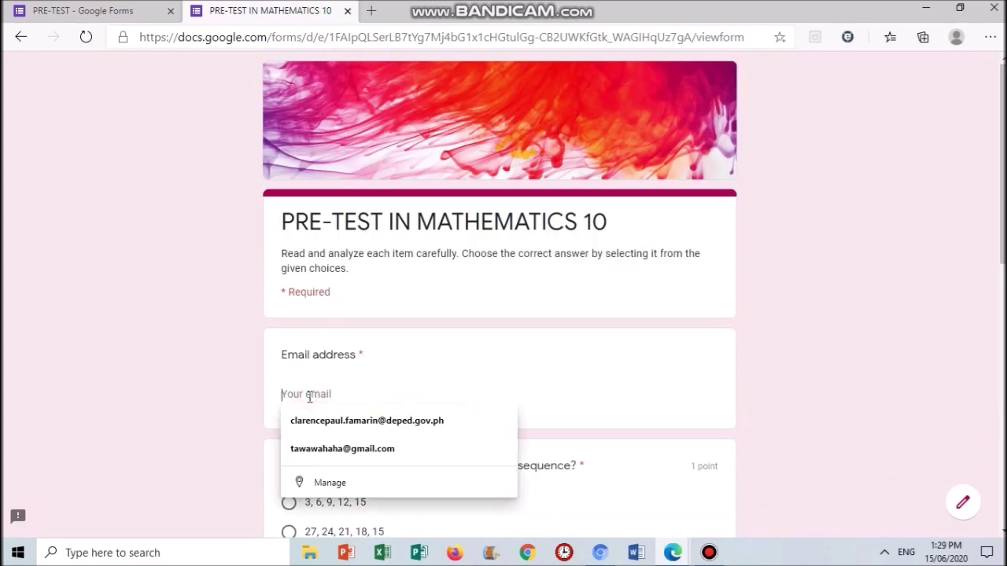
{"action": "left_click", "coordinate": [325, 448]}
{"action": "scroll", "coordinate": [499, 295], "scroll_direction": "down", "scroll_amount": 5}
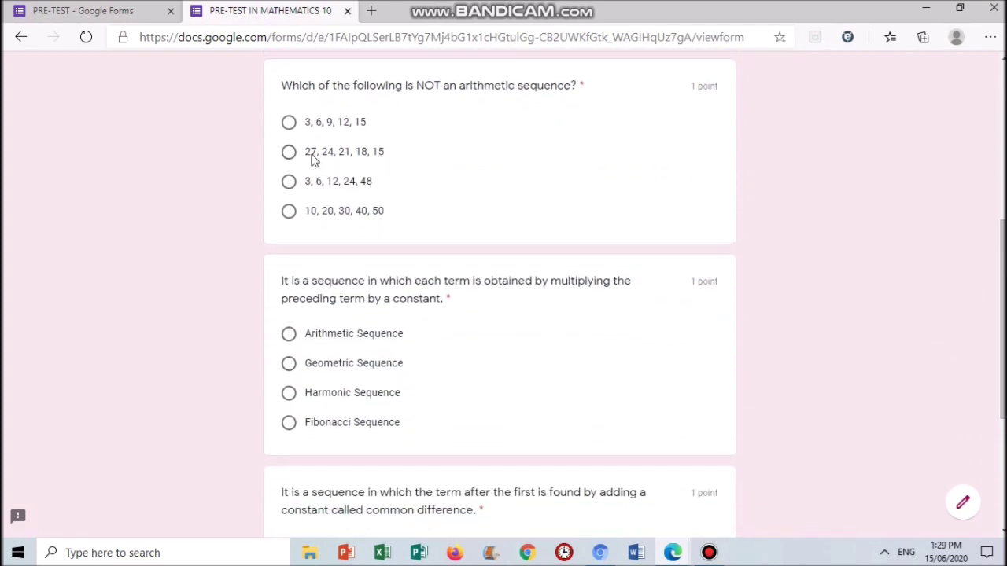
{"action": "left_click", "coordinate": [292, 157]}
{"action": "left_click", "coordinate": [289, 182]}
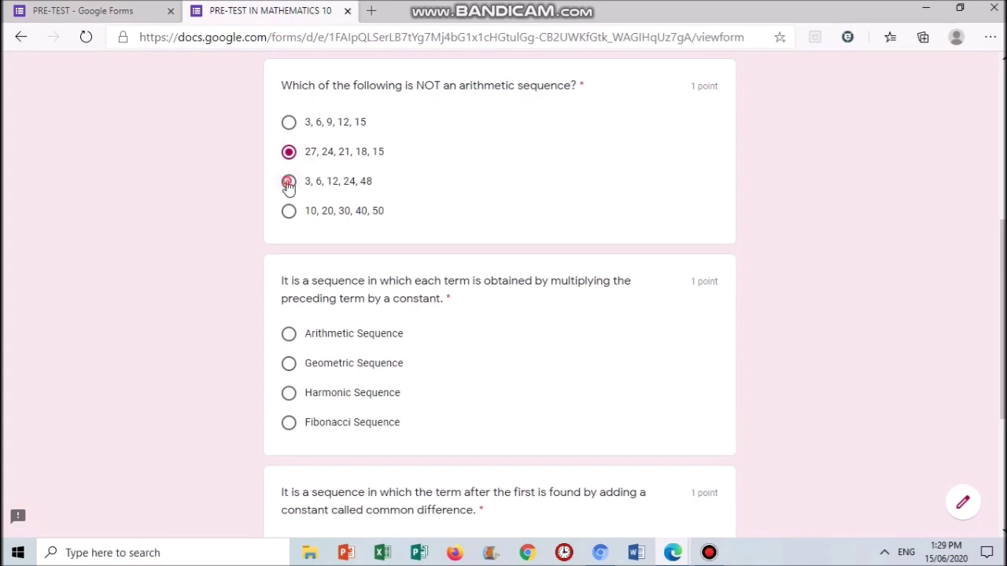
- Answer the multiplying-by-a-constant question with Geometric Sequence and the common-difference question with Arithmetic Sequence
{"action": "scroll", "coordinate": [289, 183], "scroll_direction": "down", "scroll_amount": 3}
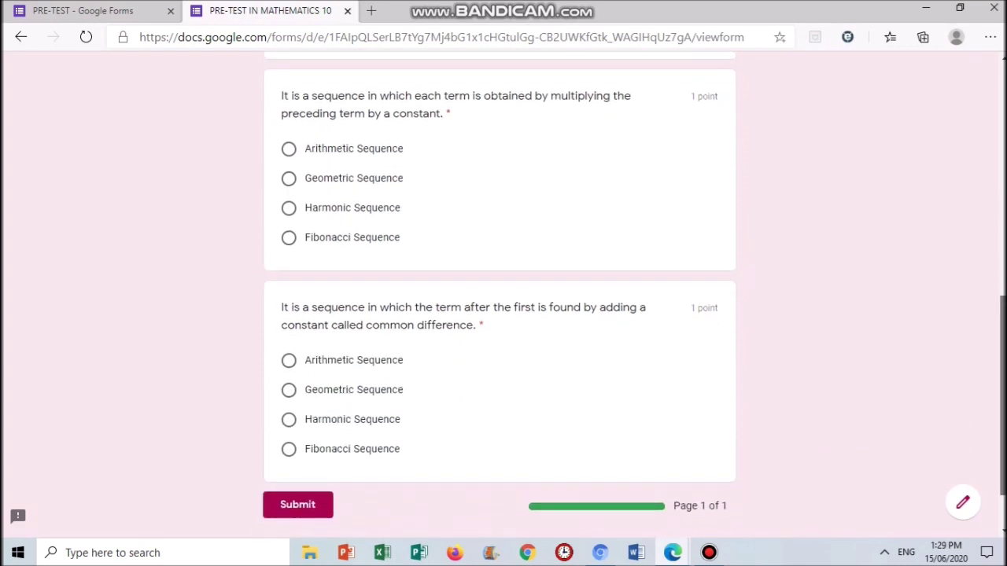
{"action": "left_click", "coordinate": [289, 159]}
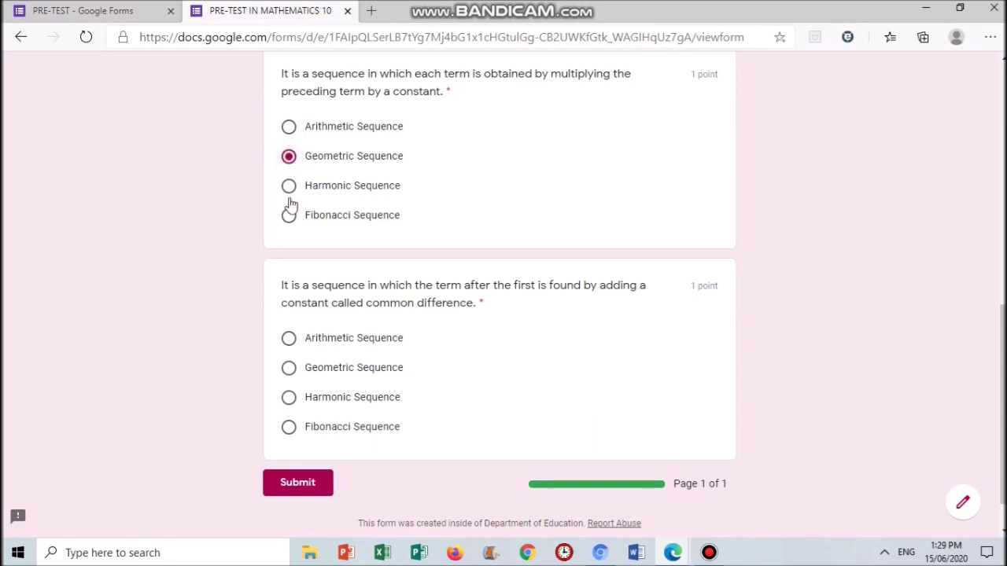
{"action": "left_click", "coordinate": [289, 338]}
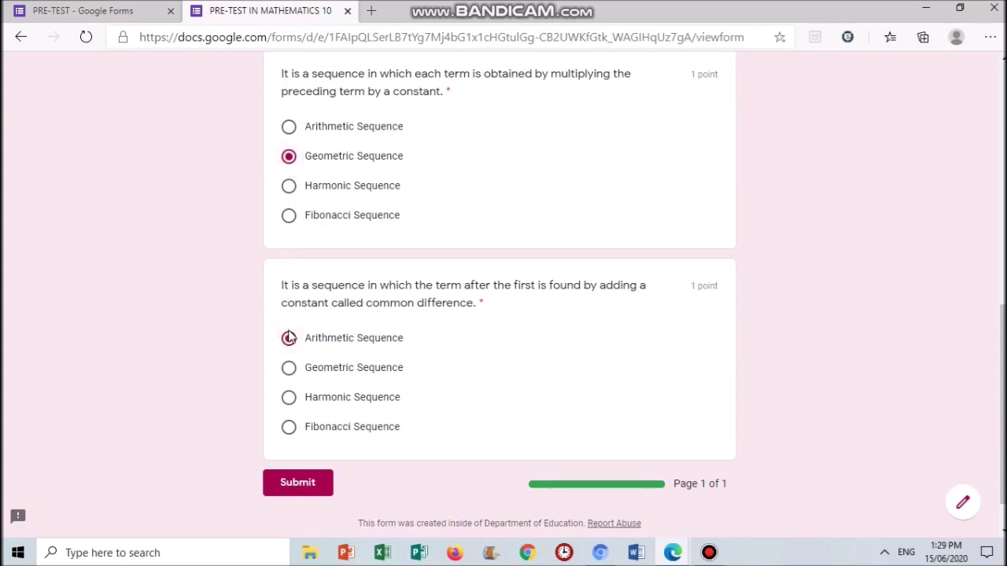
- Submit the answered quiz and open the collected responses in the PRE-TEST form editor
{"action": "left_click", "coordinate": [293, 481]}
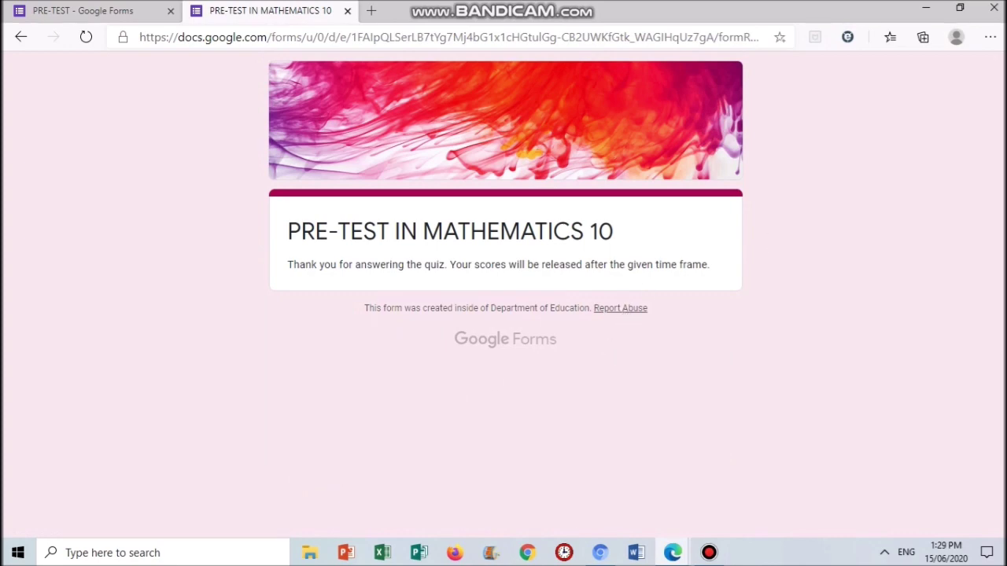
{"action": "left_click", "coordinate": [102, 8]}
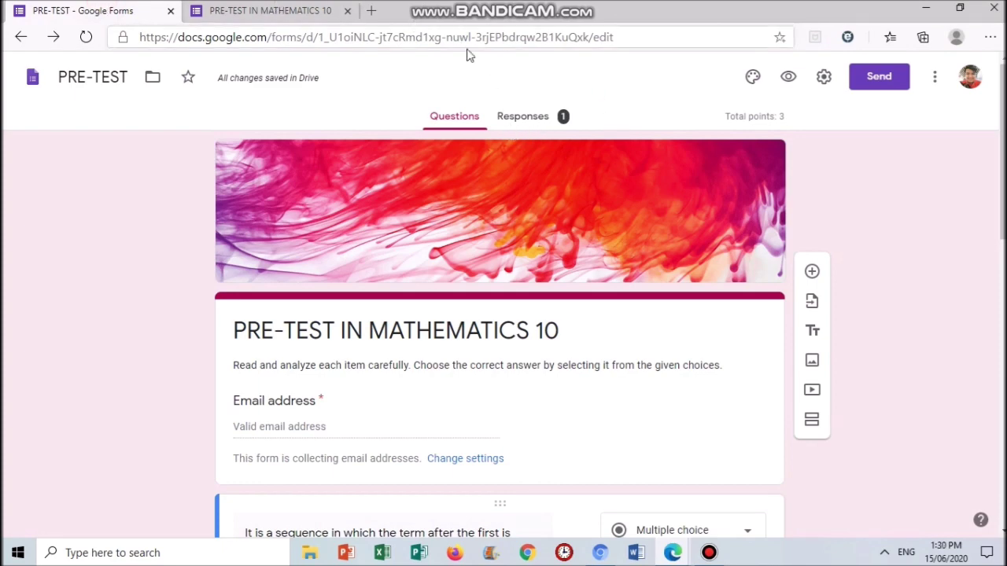
{"action": "left_click", "coordinate": [524, 118]}
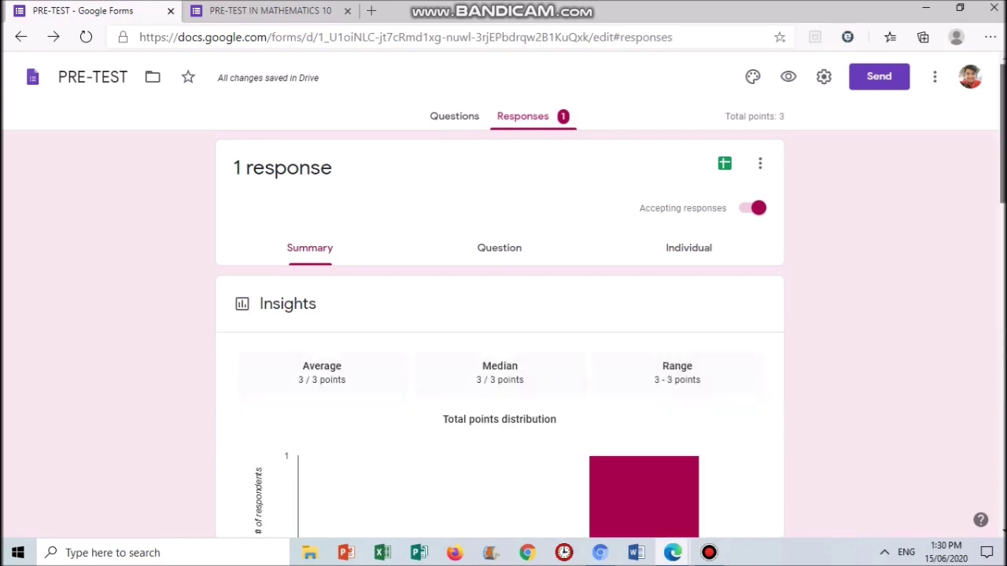
- Examine the response summary, including the points distribution, the respondent scores and the common-difference question's chart
{"action": "scroll", "coordinate": [499, 330], "scroll_direction": "down", "scroll_amount": 2}
{"action": "scroll", "coordinate": [499, 330], "scroll_direction": "up", "scroll_amount": 1}
{"action": "scroll", "coordinate": [500, 330], "scroll_direction": "down", "scroll_amount": 2}
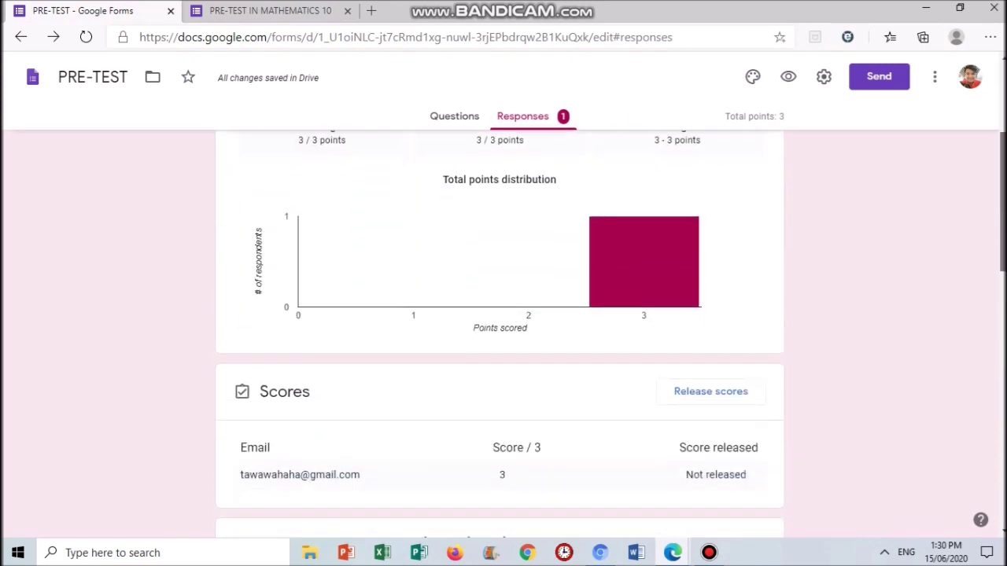
{"action": "scroll", "coordinate": [500, 330], "scroll_direction": "down", "scroll_amount": 3}
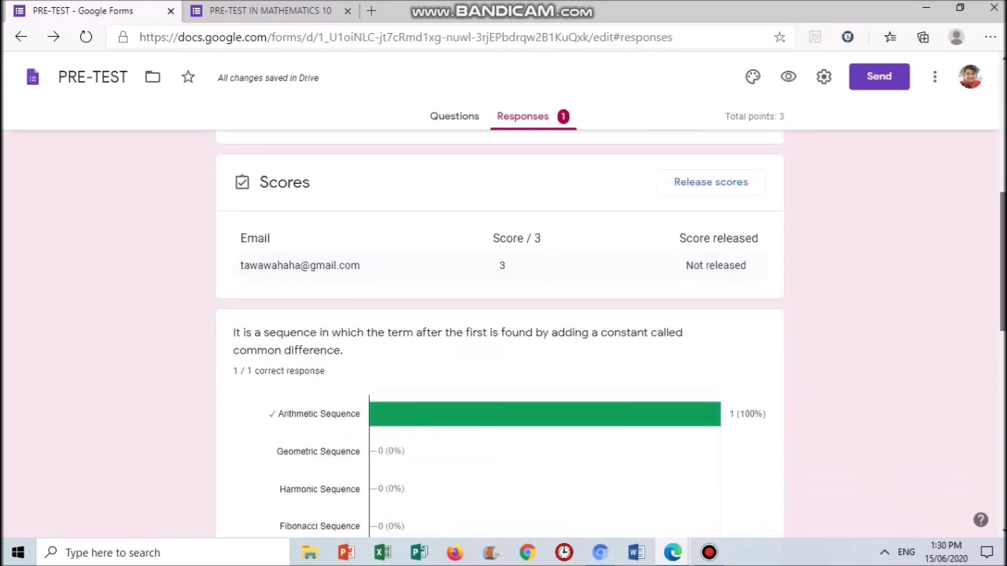
{"action": "scroll", "coordinate": [500, 330], "scroll_direction": "down", "scroll_amount": 1}
{"action": "scroll", "coordinate": [500, 330], "scroll_direction": "up", "scroll_amount": 1}
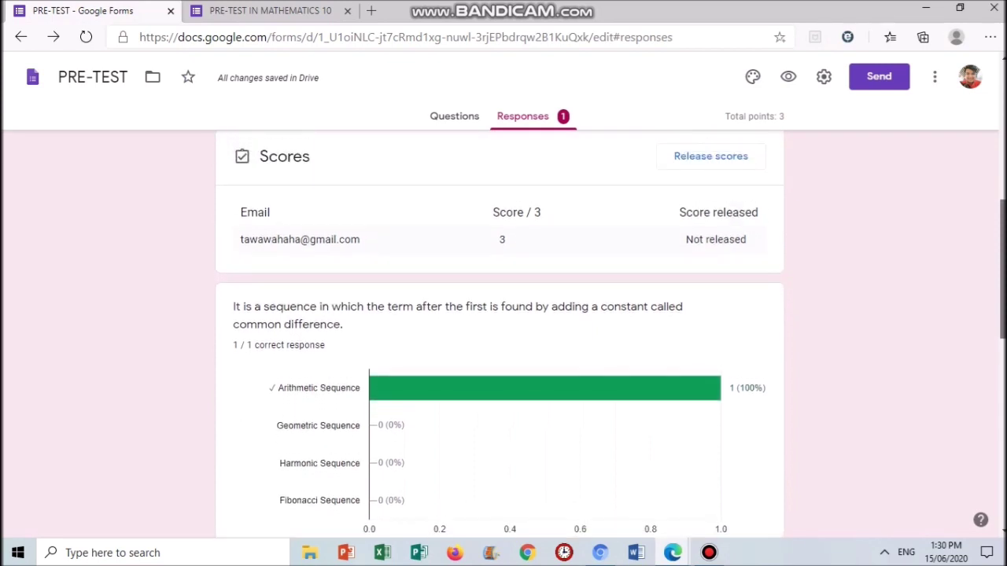
{"action": "scroll", "coordinate": [332, 223], "scroll_direction": "down", "scroll_amount": 1}
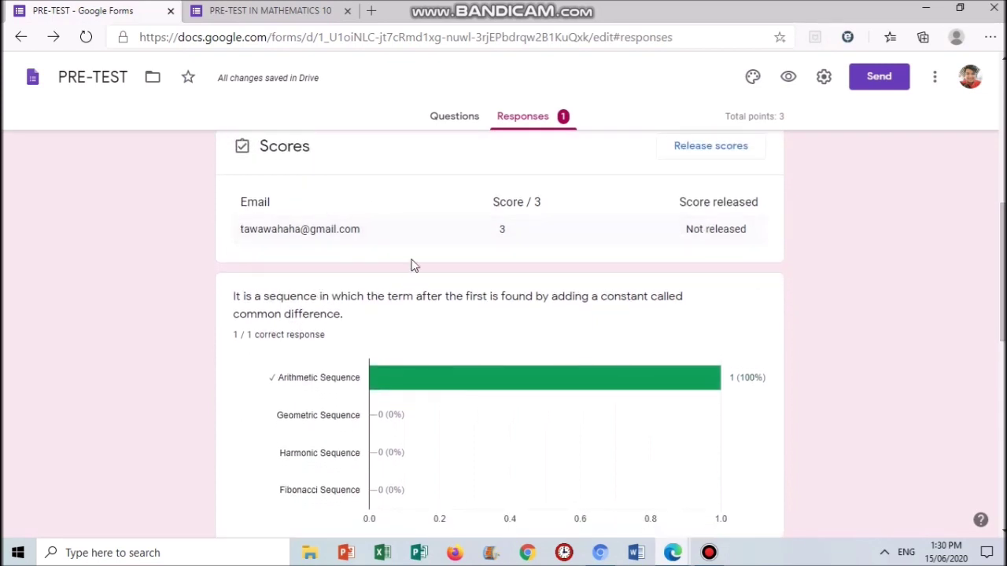
- Display the individual response and review the respondent's answer and points for each question
{"action": "left_click", "coordinate": [716, 245]}
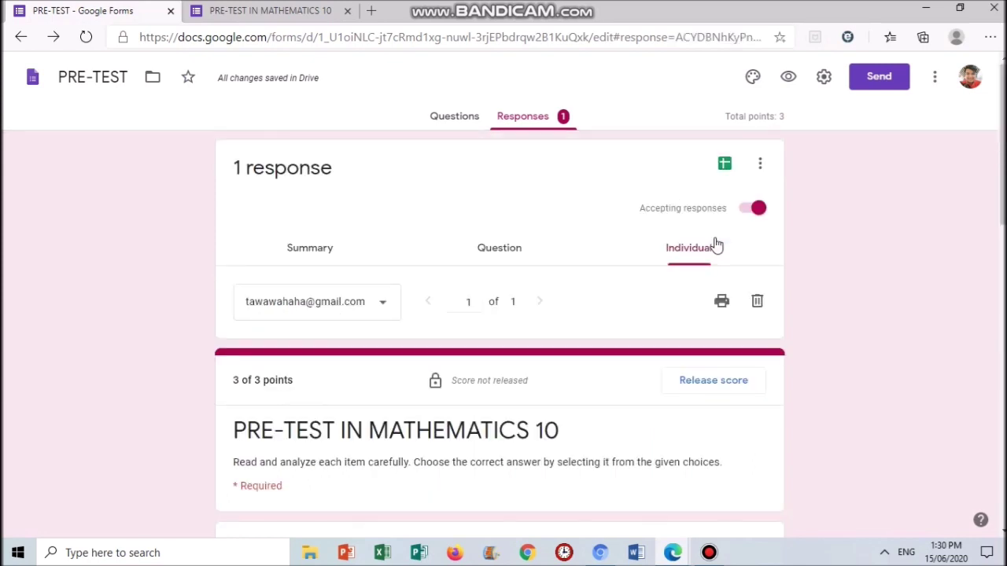
{"action": "scroll", "coordinate": [501, 315], "scroll_direction": "down", "scroll_amount": 5}
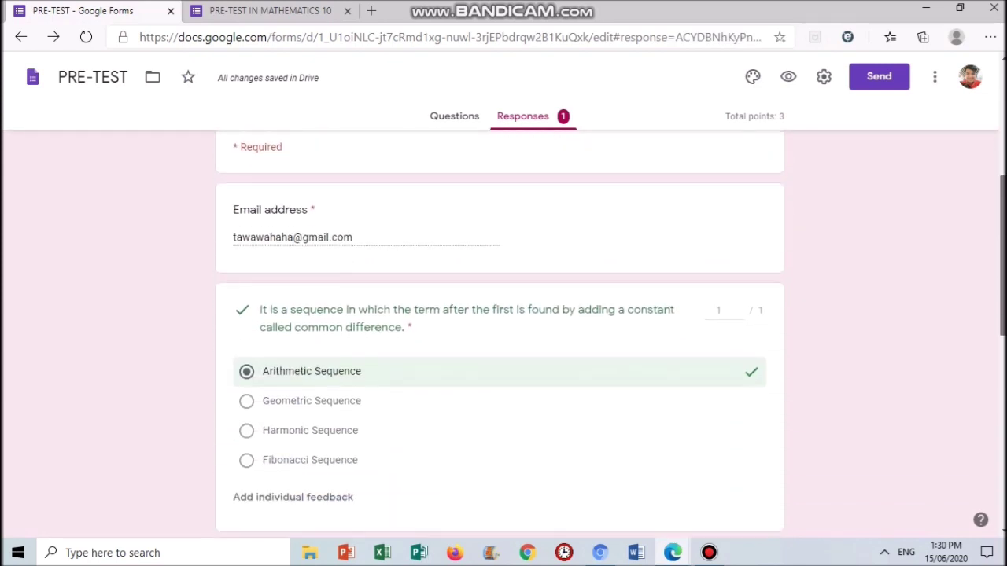
{"action": "scroll", "coordinate": [996, 472], "scroll_direction": "down", "scroll_amount": 8}
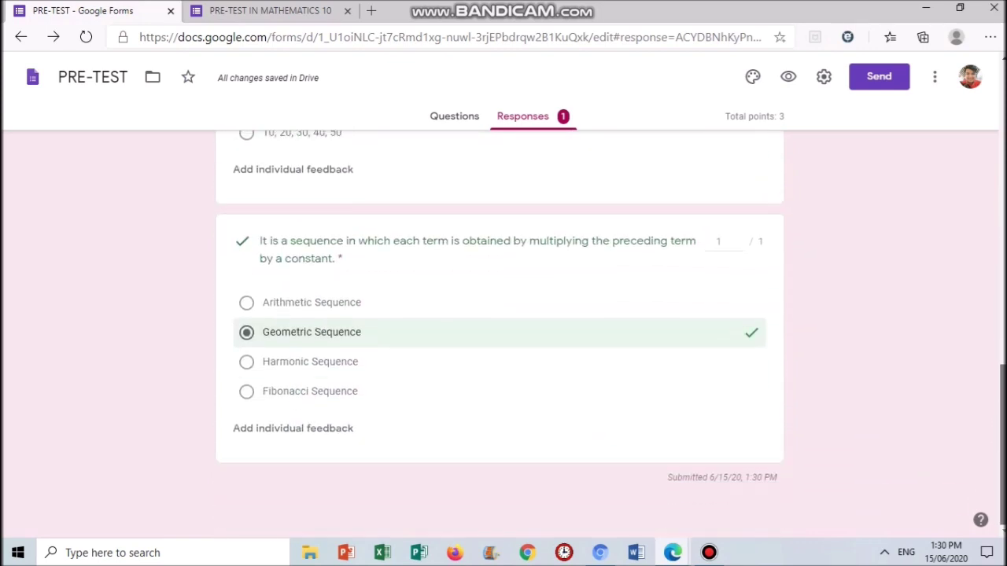
{"action": "left_click_drag", "start_coordinate": [995, 472], "coordinate": [976, 262]}
{"action": "scroll", "coordinate": [973, 243], "scroll_direction": "up", "scroll_amount": 1}
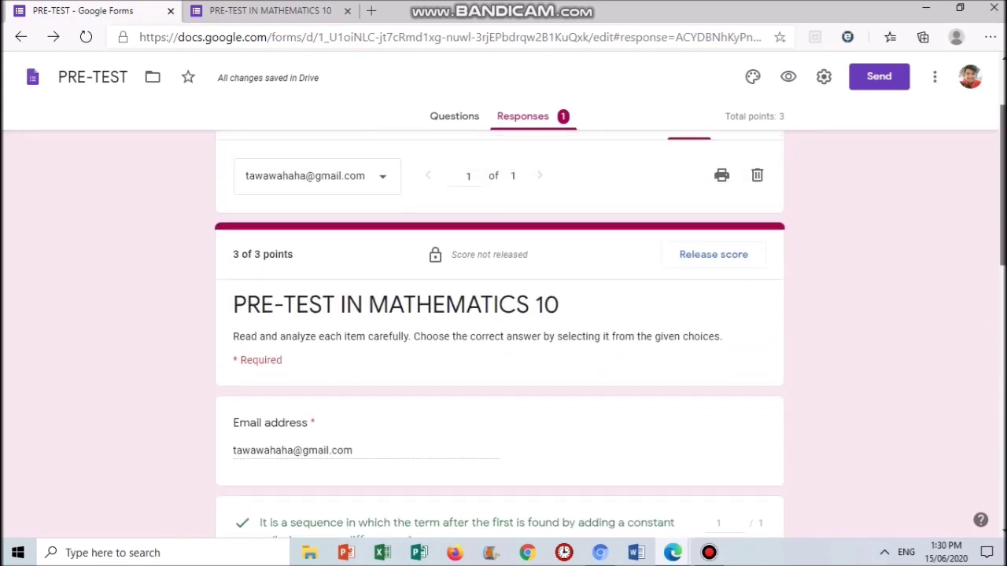
{"action": "scroll", "coordinate": [973, 243], "scroll_direction": "up", "scroll_amount": 2}
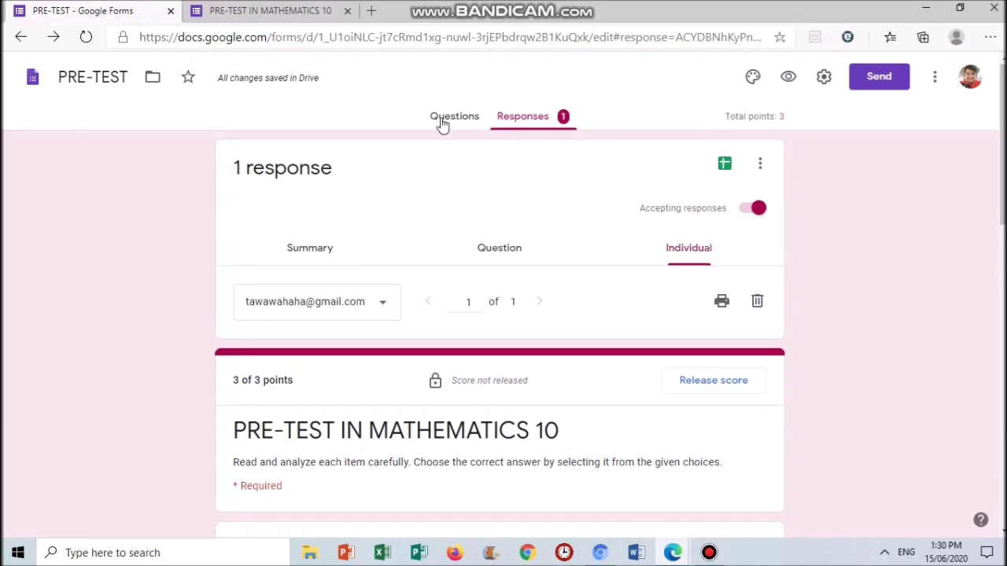
{"action": "left_click", "coordinate": [372, 10]}
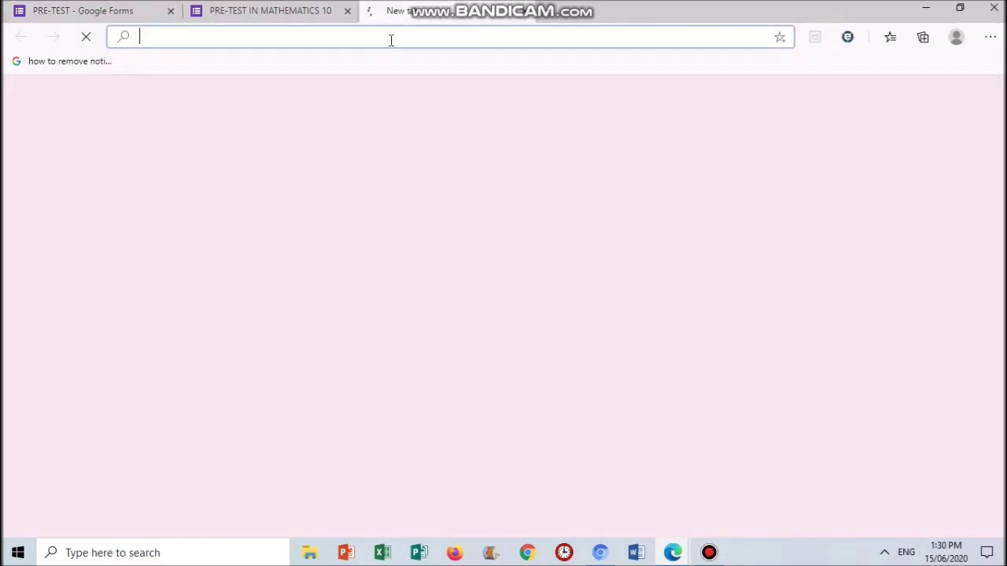
{"action": "type", "text": "https://forms.gle/YrVd4JnRBbfzJVTc8"}
{"action": "key", "text": "Return"}
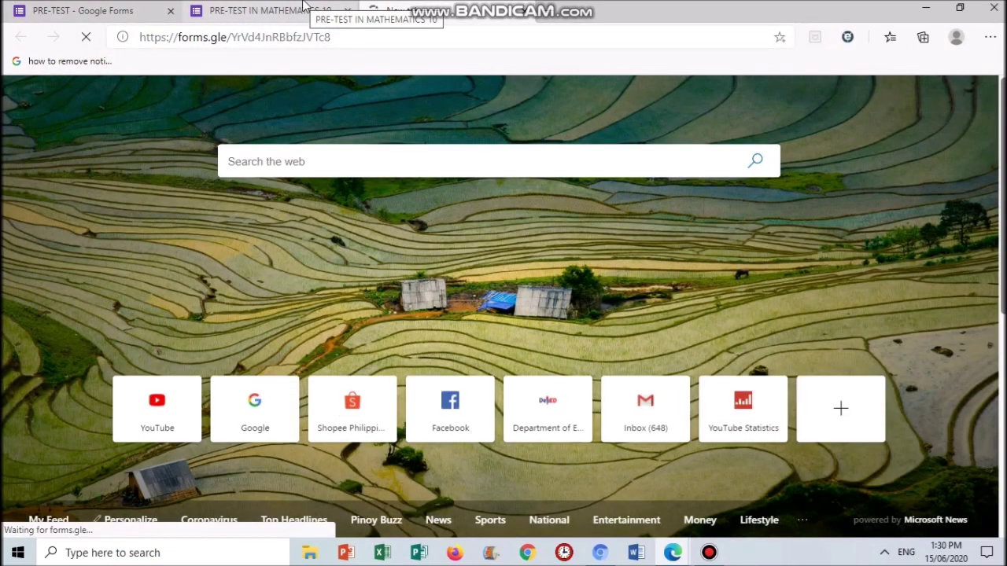
{"action": "left_click", "coordinate": [307, 8]}
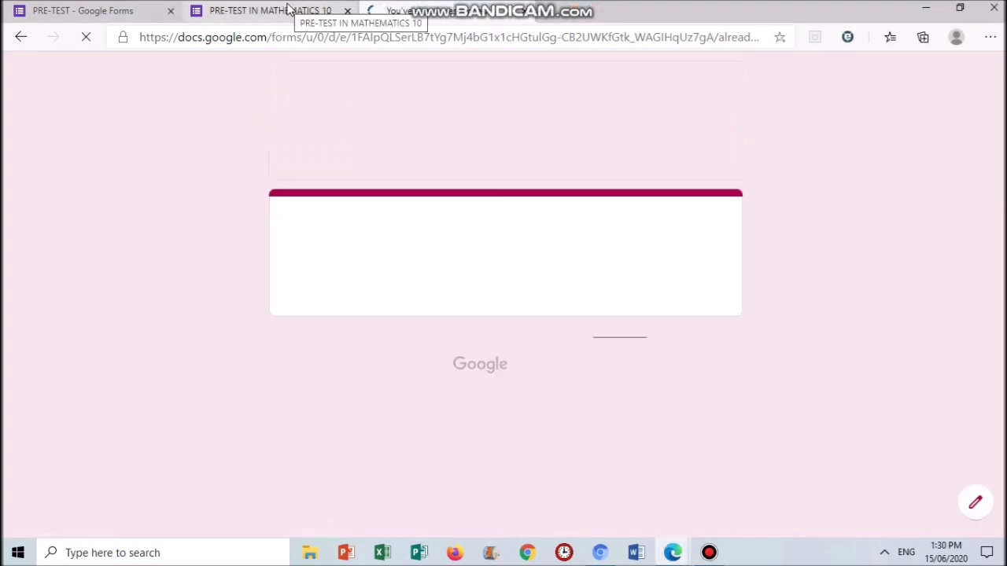
{"action": "left_click", "coordinate": [344, 10]}
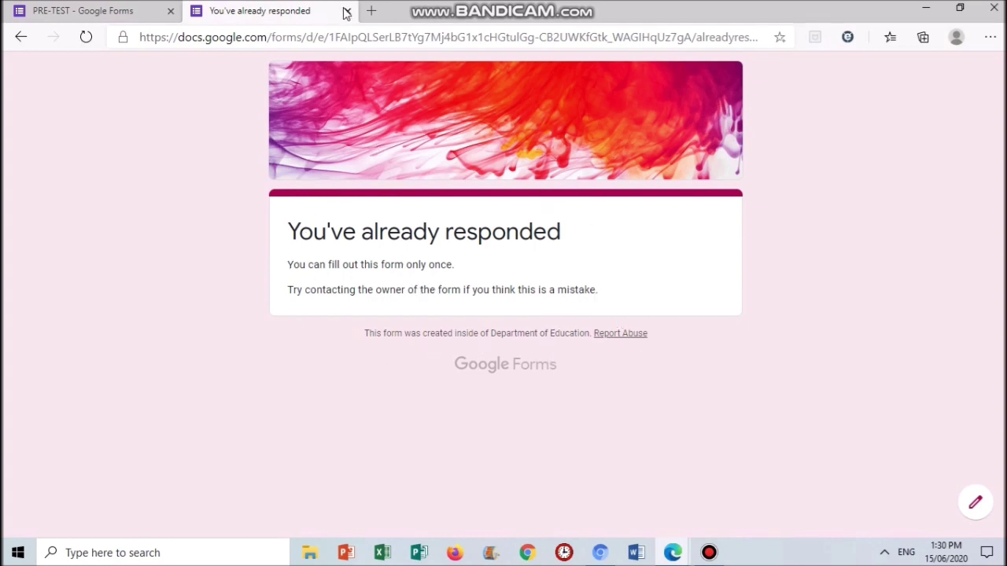
{"action": "left_click", "coordinate": [347, 10]}
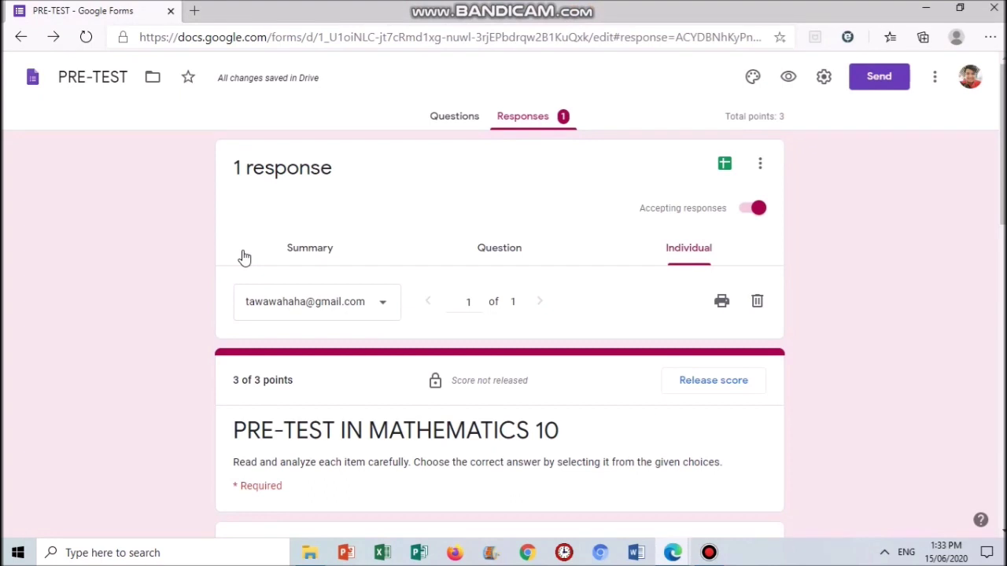
- Create a new spreadsheet named PRE-TEST (Responses) for the form's responses and inspect the recorded score and answers
{"action": "left_click", "coordinate": [726, 166]}
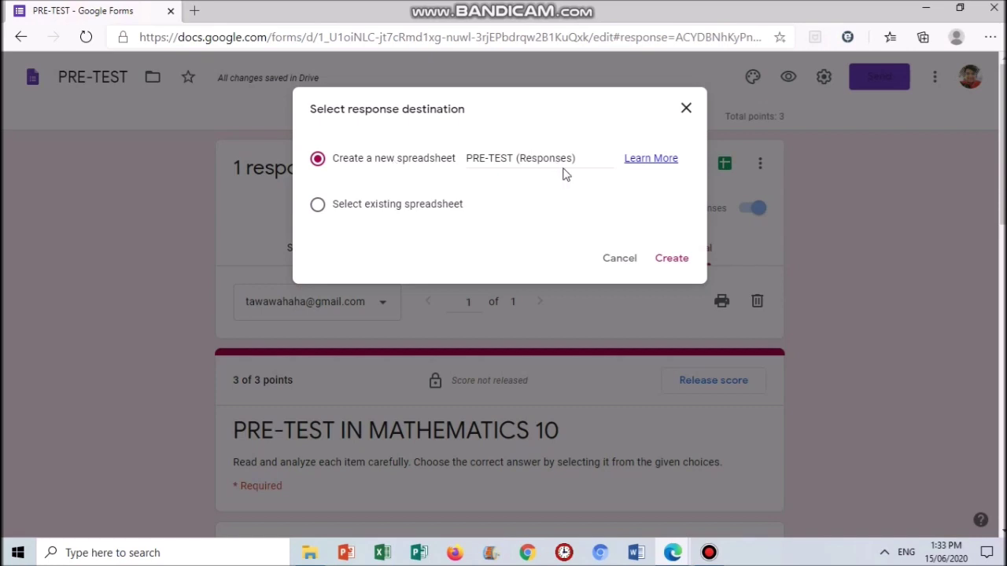
{"action": "left_click", "coordinate": [666, 261]}
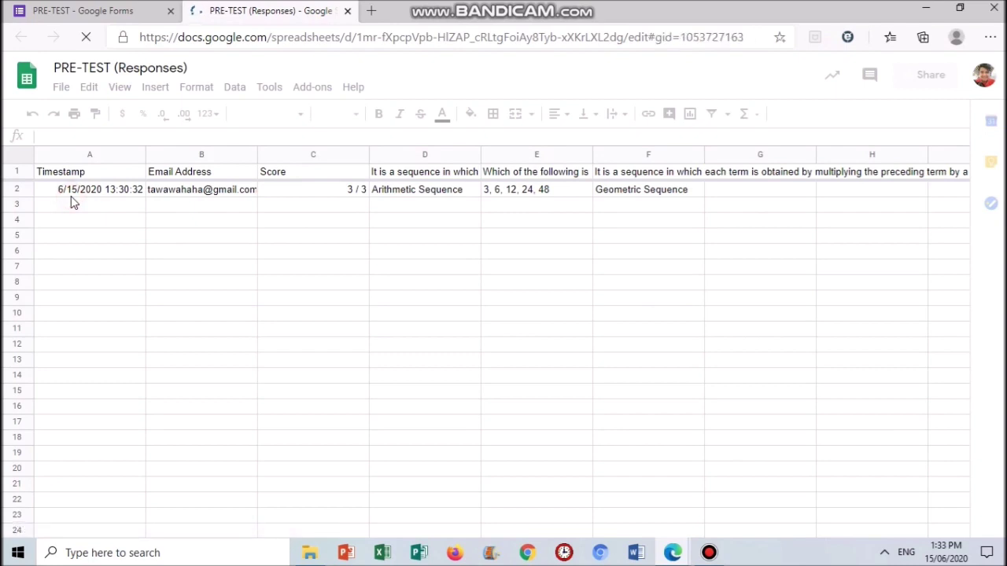
{"action": "left_click", "coordinate": [275, 195]}
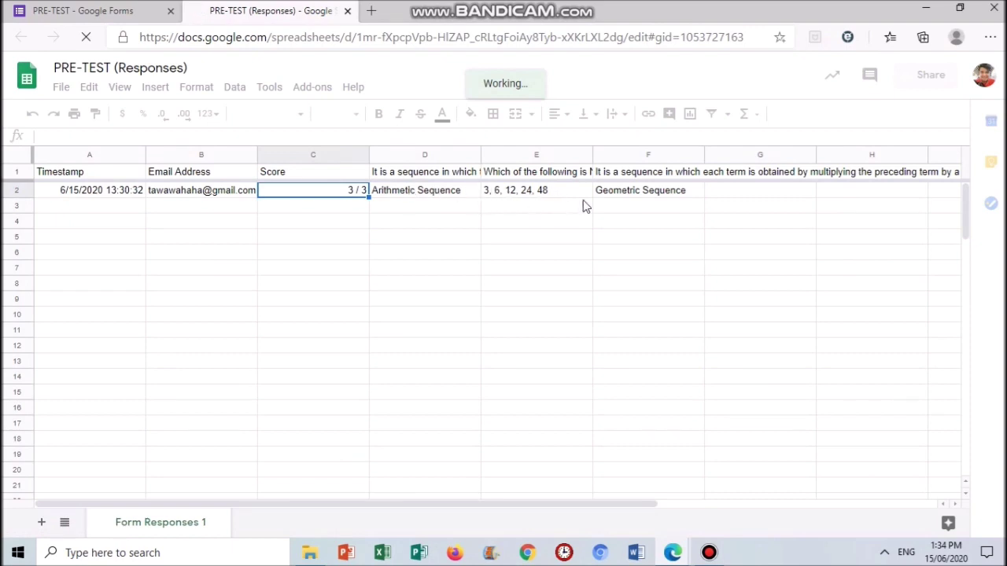
{"action": "left_click", "coordinate": [613, 207]}
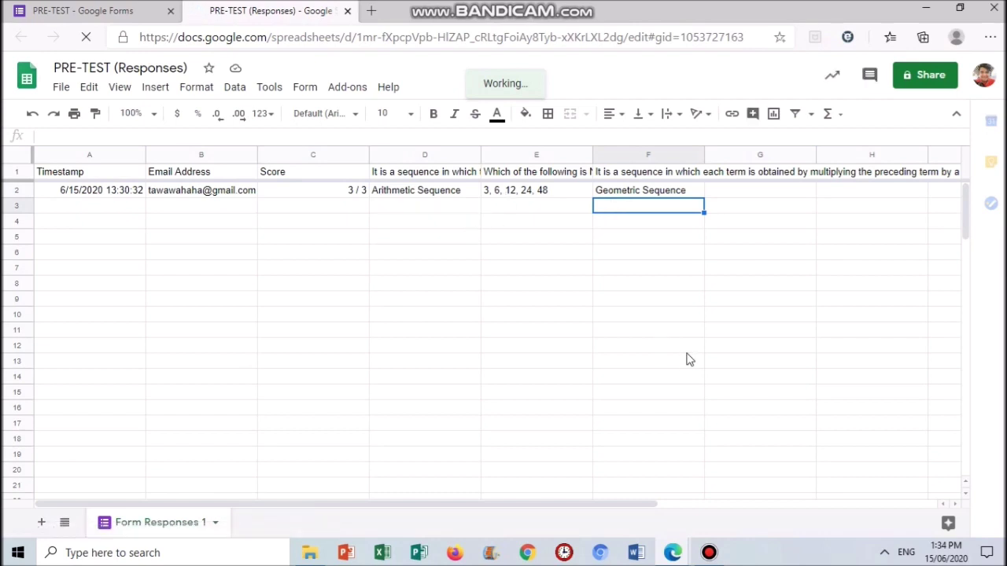
- Return to the PRE-TEST form editor and look over the quiz header and first question
{"action": "left_click", "coordinate": [99, 8]}
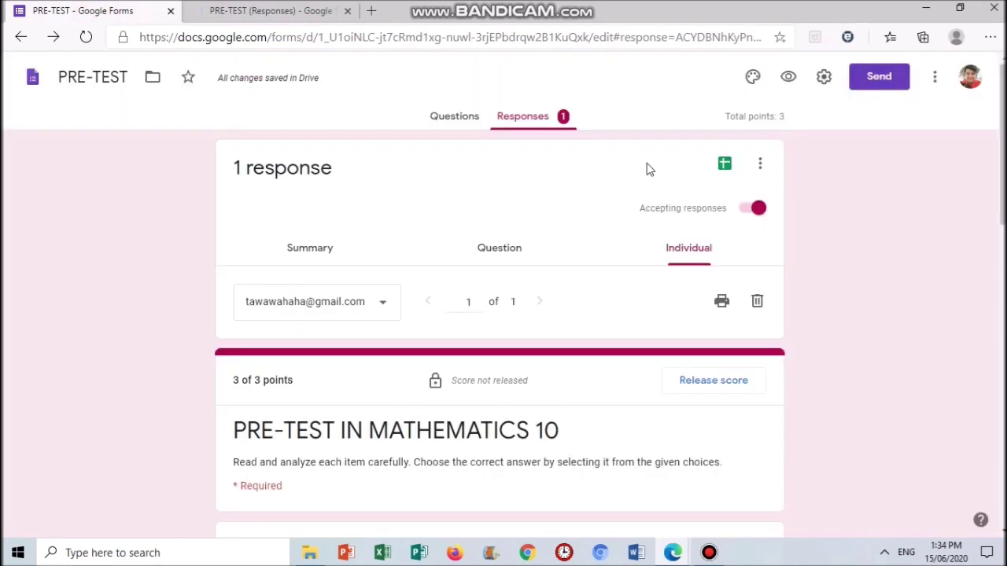
{"action": "left_click", "coordinate": [471, 120]}
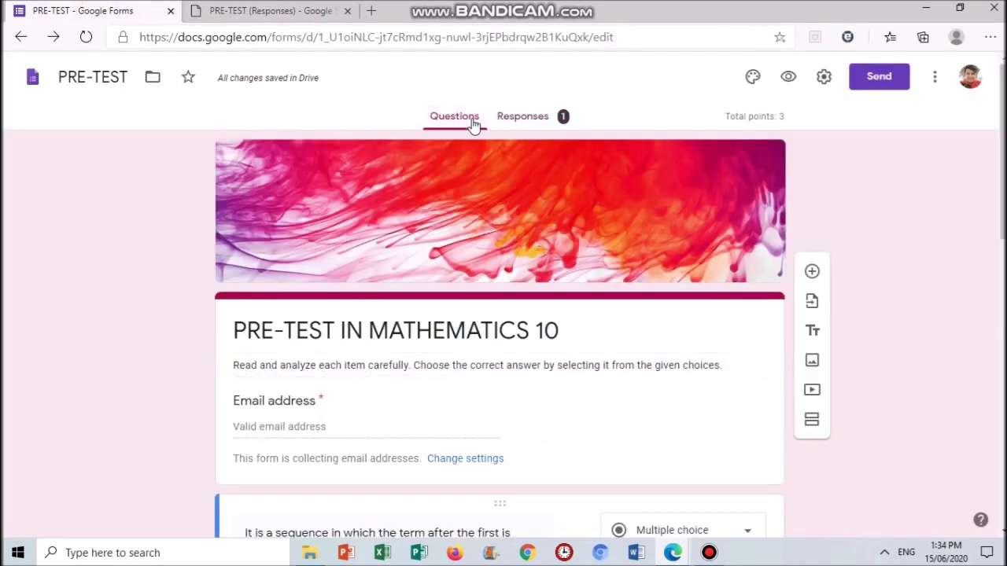
{"action": "scroll", "coordinate": [499, 330], "scroll_direction": "down", "scroll_amount": 2}
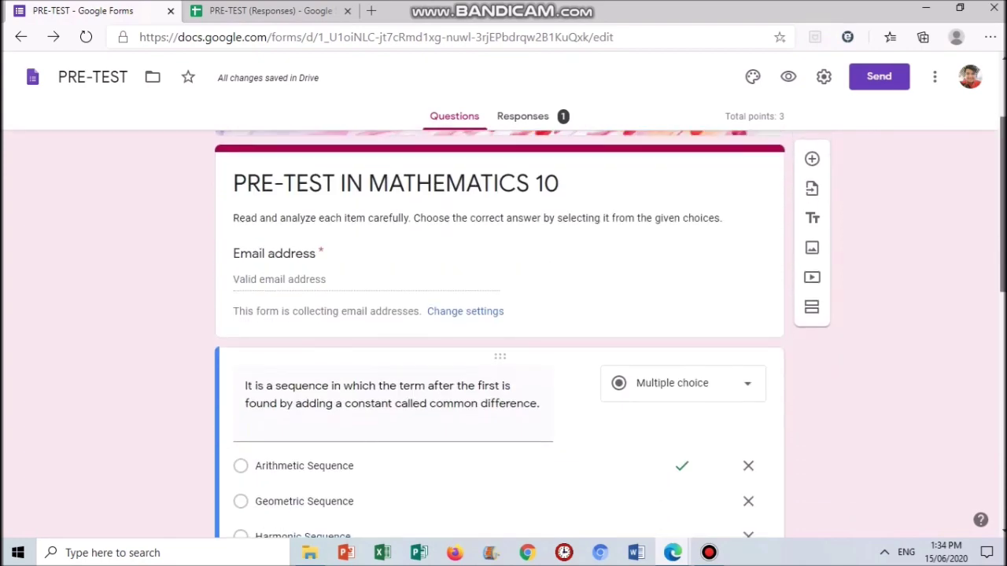
{"action": "scroll", "coordinate": [499, 330], "scroll_direction": "up", "scroll_amount": 2}
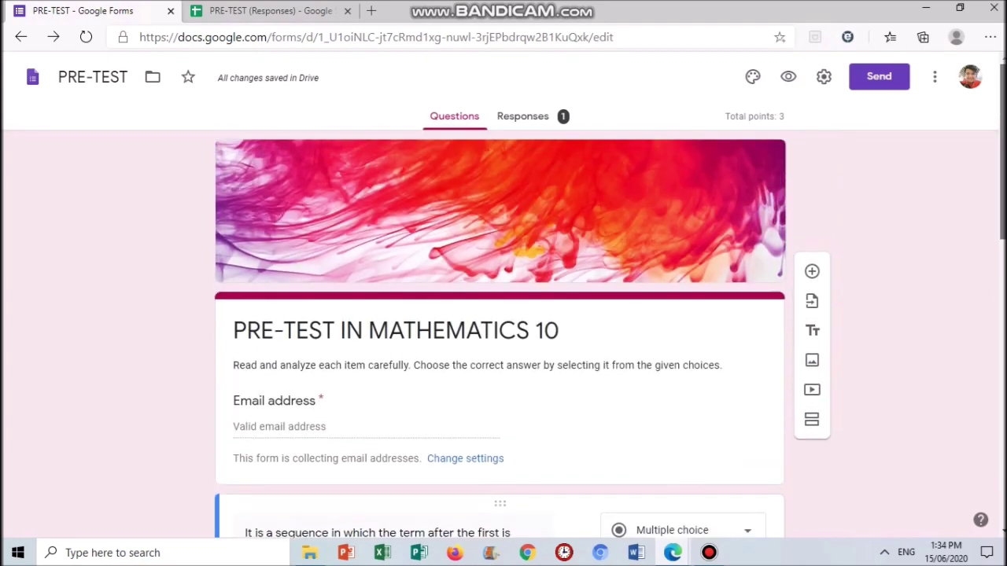